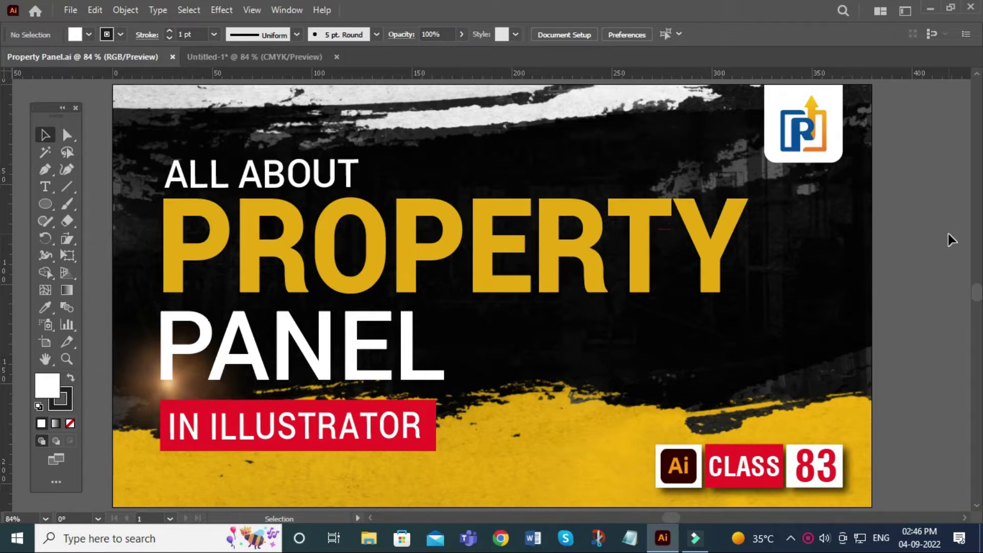
Switch from Property Panel.ai to the Untitled-1 document.
click(229, 59)
Delete the rounded rectangle and draw a new rectangle on the artboard.
click(553, 256)
key(Delete)
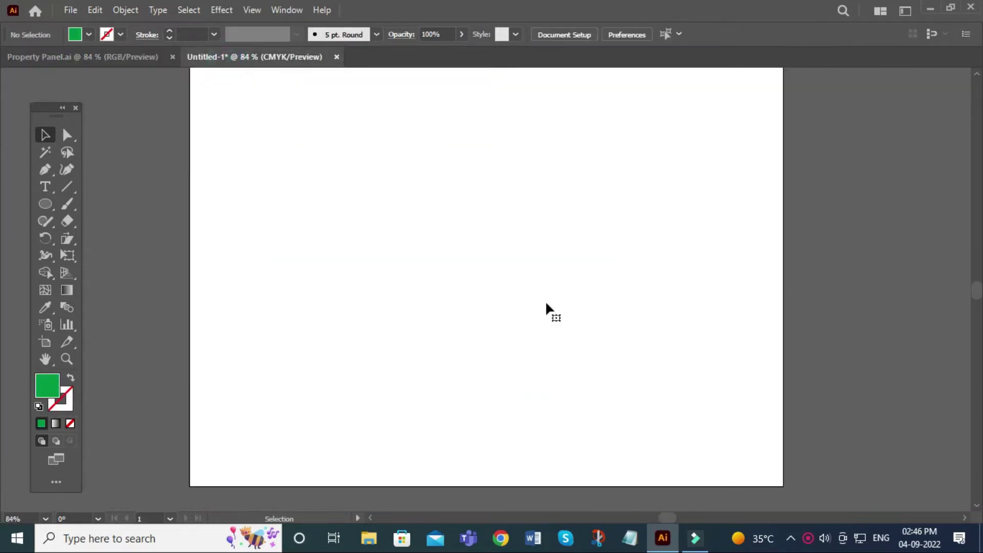
click(46, 203)
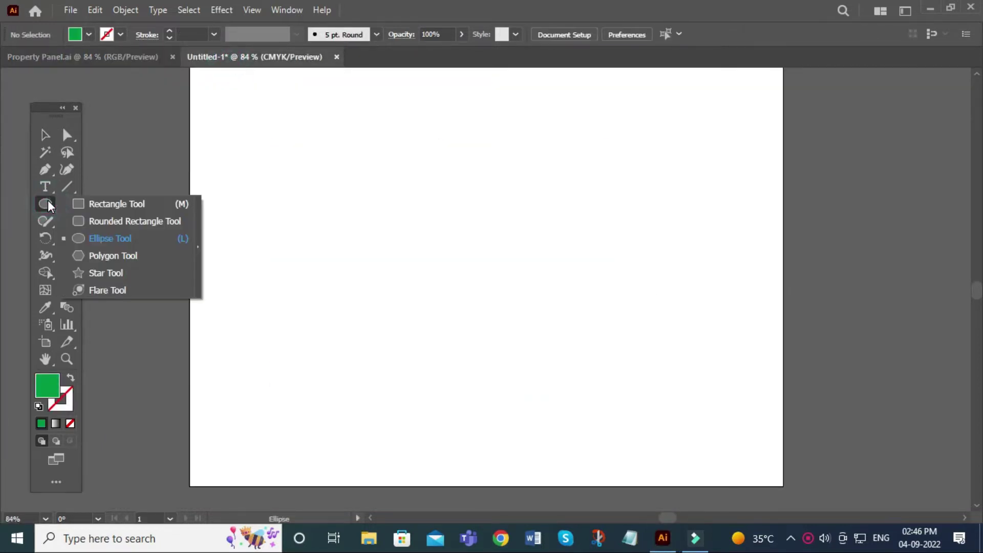
click(97, 204)
drag(331, 238, 586, 383)
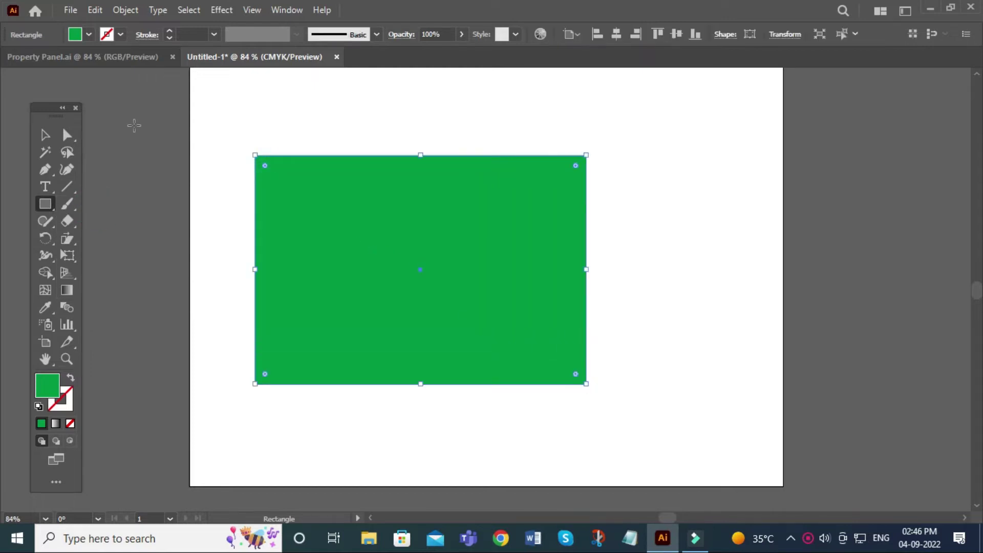
Shrink the new rectangle and settle it in the upper-left of the artboard.
click(46, 136)
drag(414, 233, 430, 194)
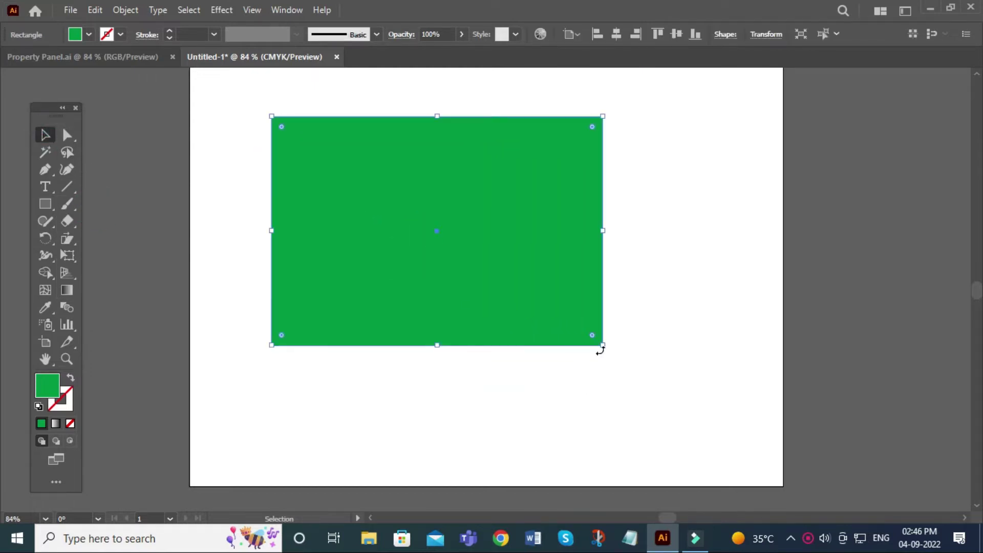
mouse_move(603, 348)
mouse_down()
mouse_move(594, 325)
mouse_move(586, 336)
mouse_up()
drag(513, 211, 502, 243)
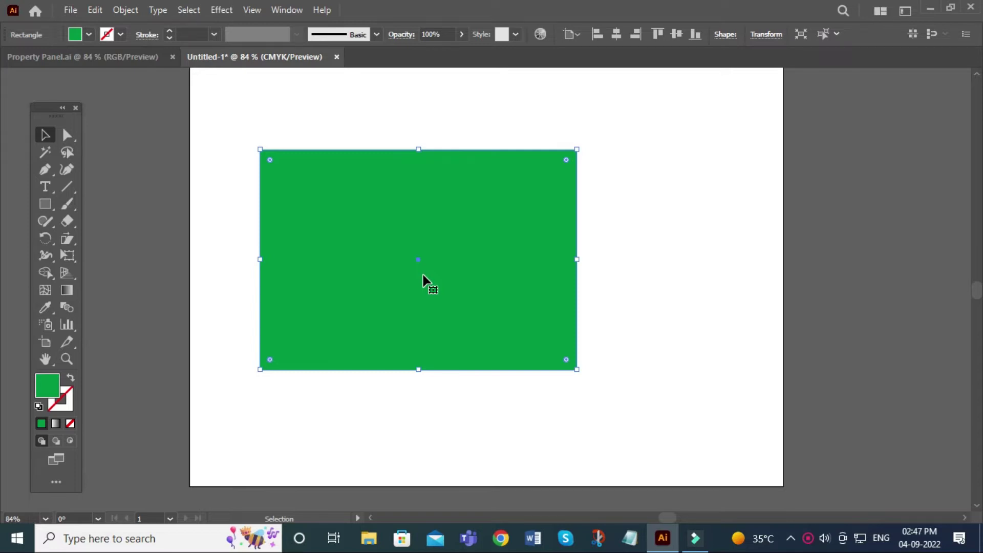
drag(416, 258, 385, 220)
drag(434, 253, 434, 274)
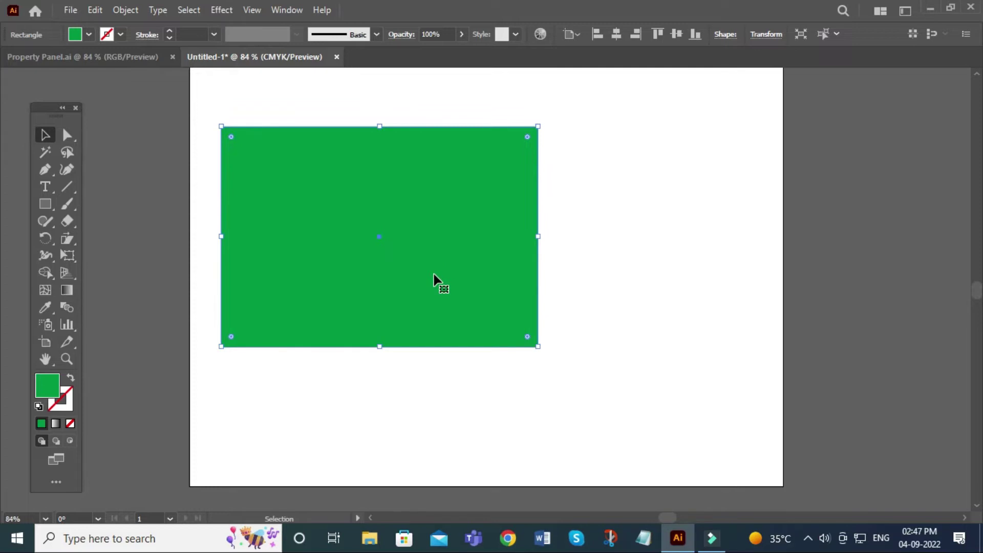
Open the Properties panel from the Window menu and place it beside the selected rectangle.
click(284, 11)
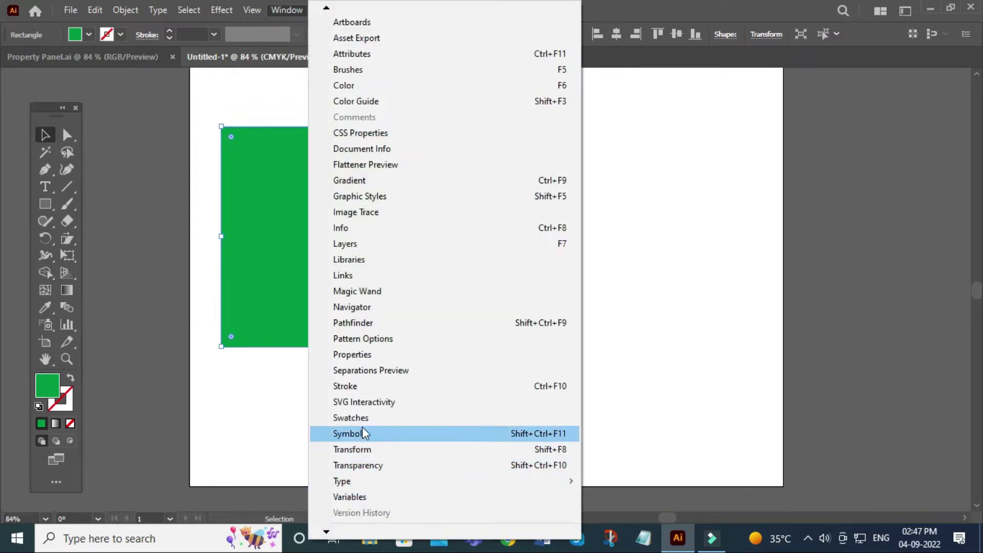
click(352, 354)
drag(835, 88, 853, 85)
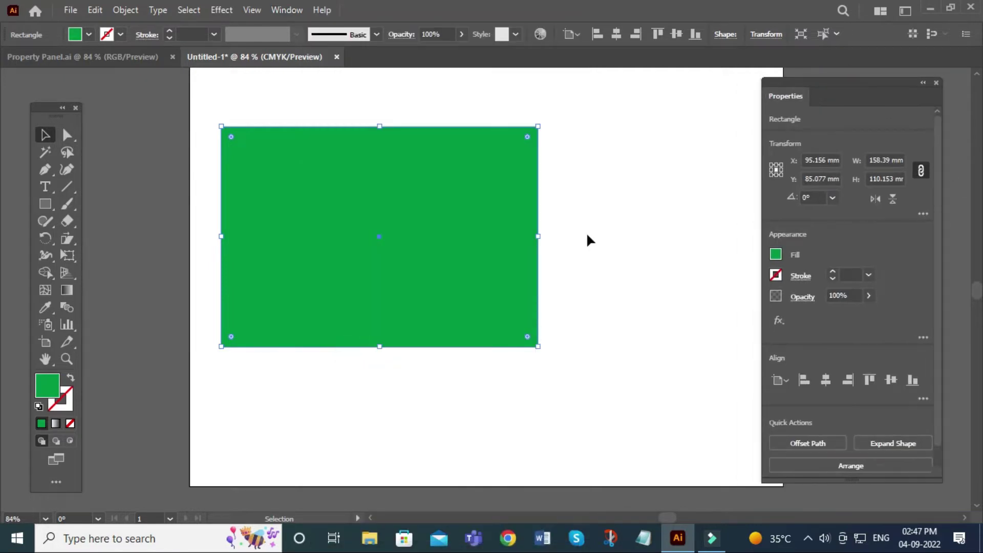
click(654, 226)
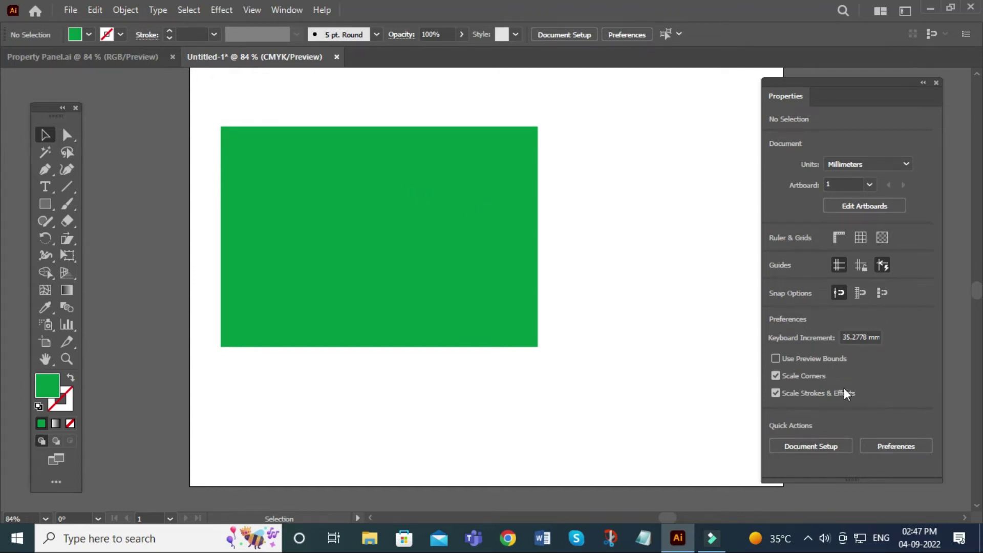
click(424, 195)
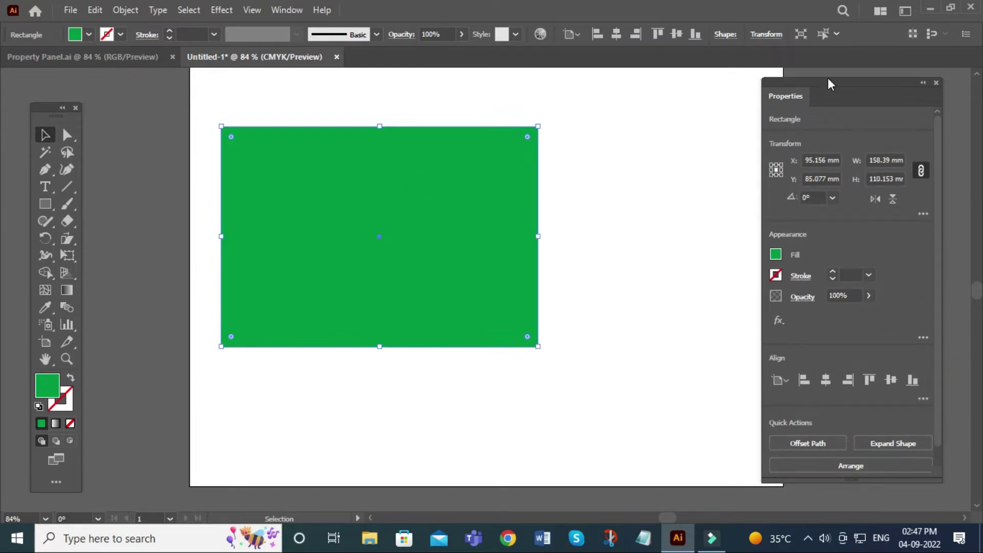
drag(828, 77, 754, 87)
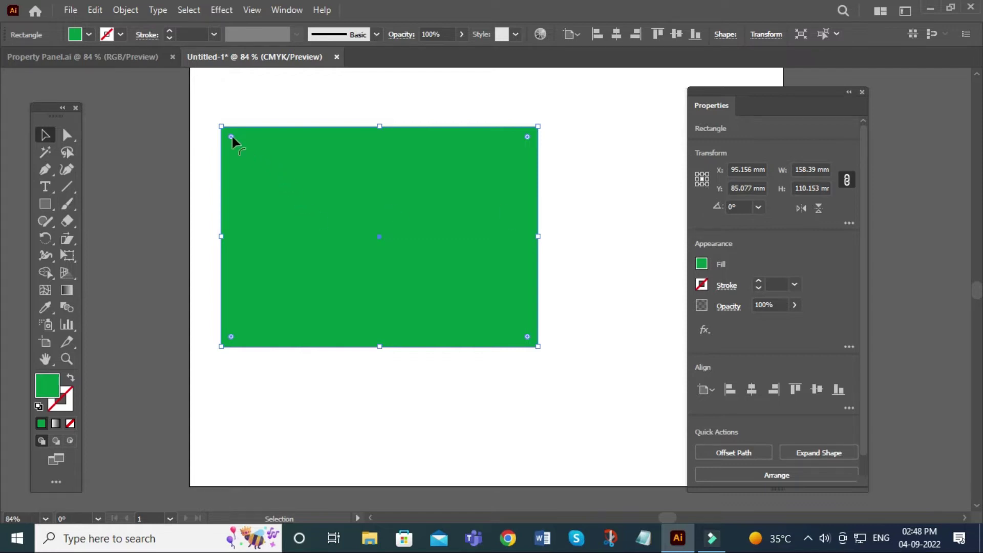
With a top-left reference point, set the rectangle's width to 140 mm.
click(697, 173)
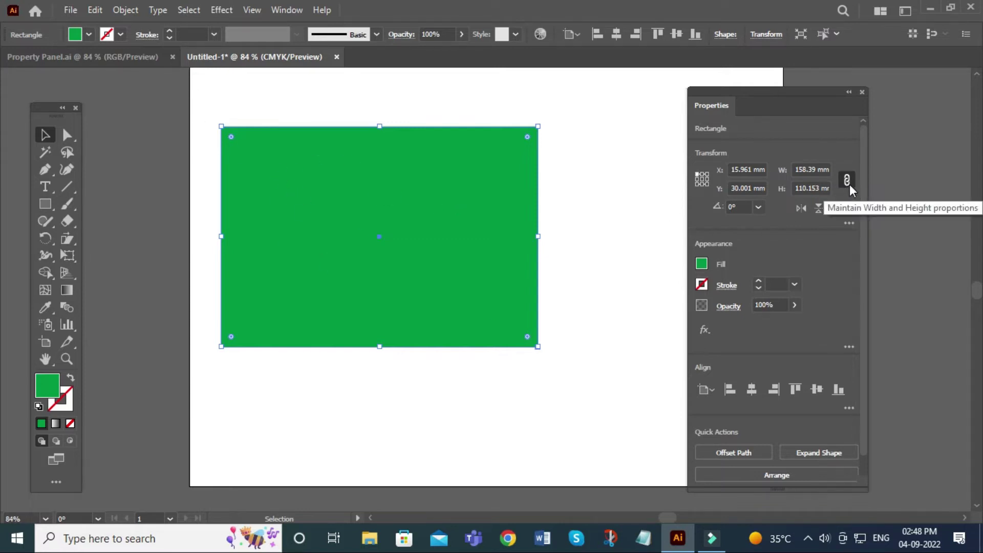
click(813, 170)
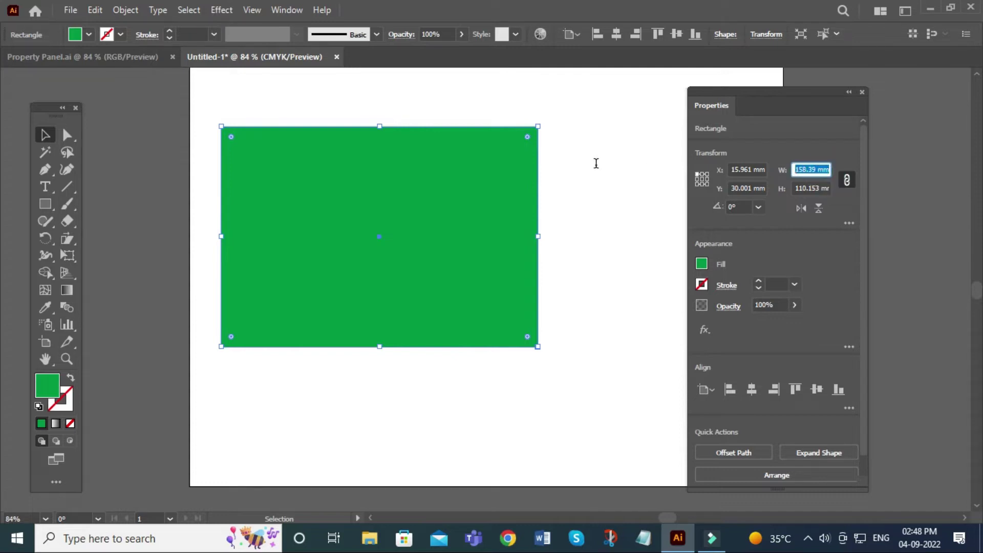
key(BackSpace)
text(140)
key(Return)
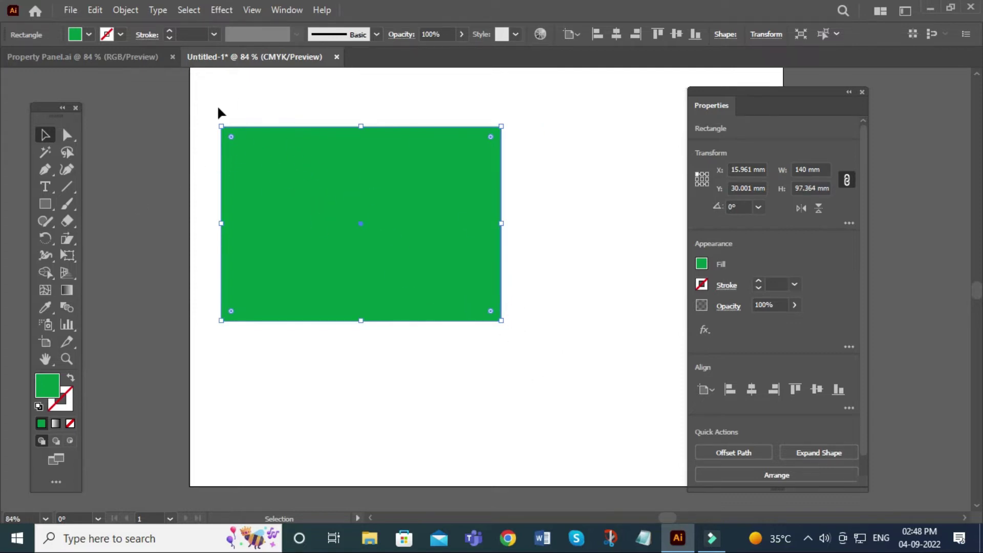
With a bottom-right reference point, set the width to 180 mm.
click(707, 184)
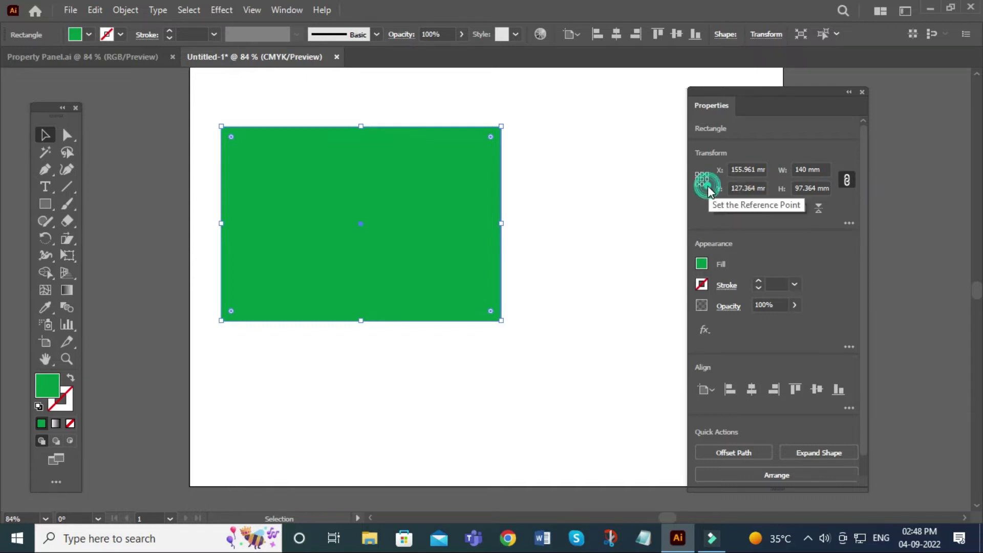
click(812, 169)
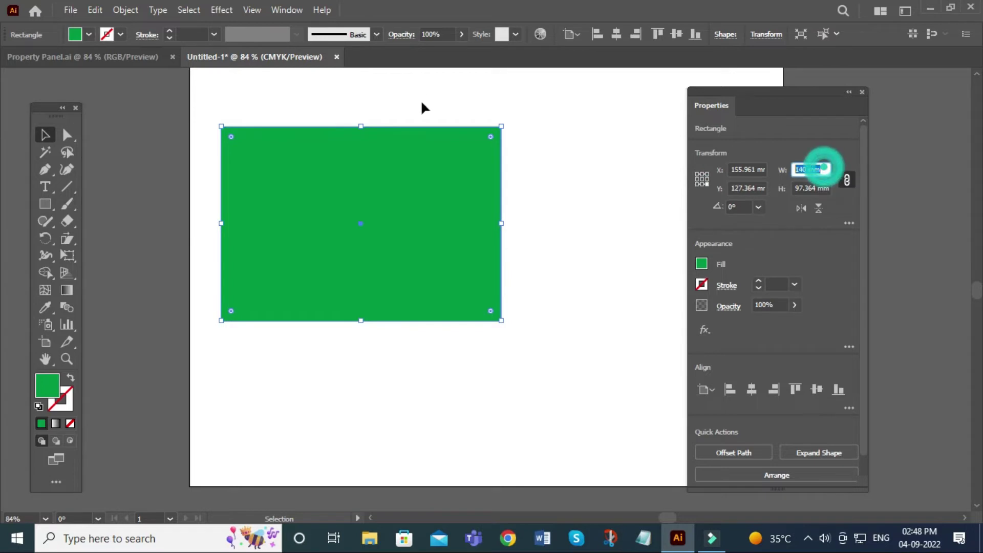
text(180)
key(Return)
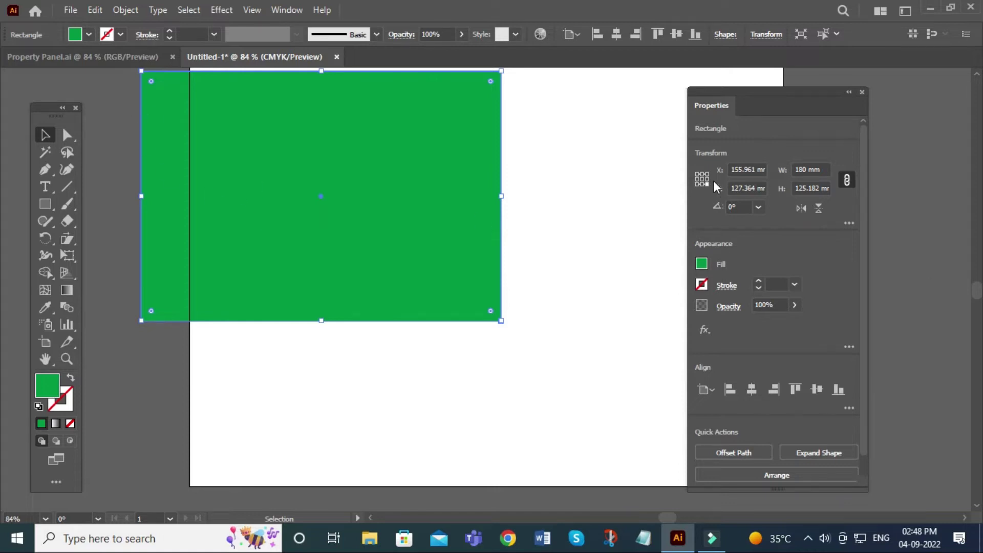
Reset the reference point to top-left and move the rectangle to the artboard centre.
click(697, 174)
click(593, 213)
drag(413, 213, 543, 296)
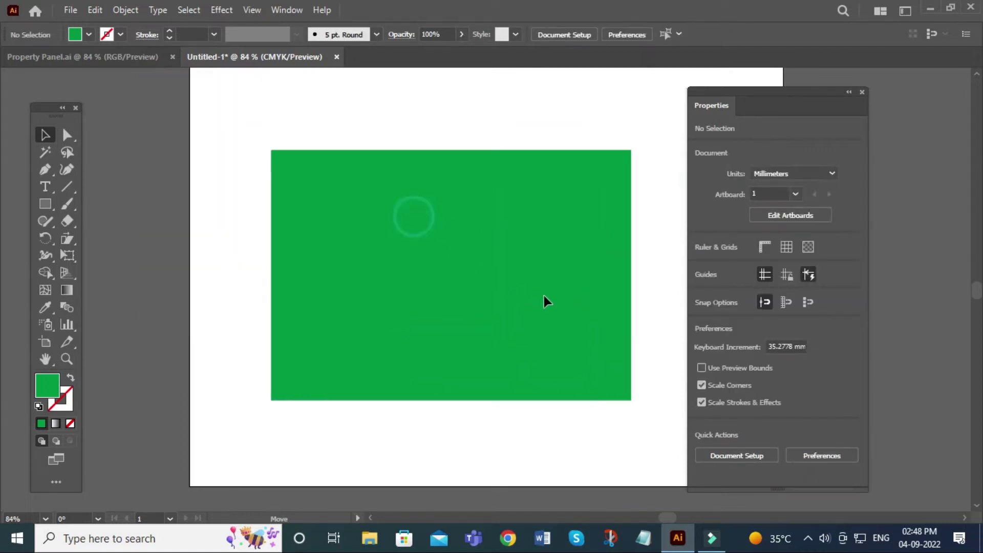
drag(568, 256, 543, 233)
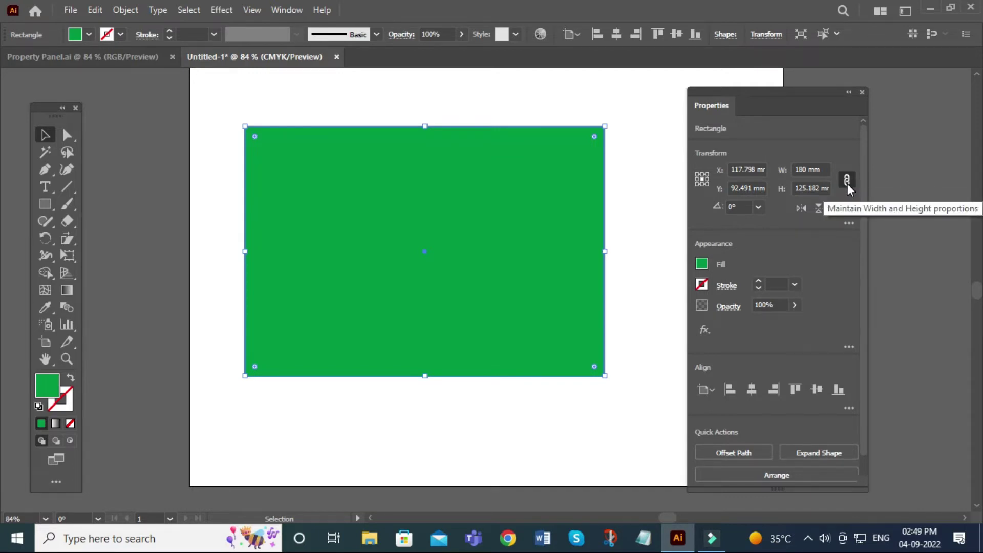
Set the rectangle's width to 150 mm and reposition it.
click(819, 170)
text(150)
key(Return)
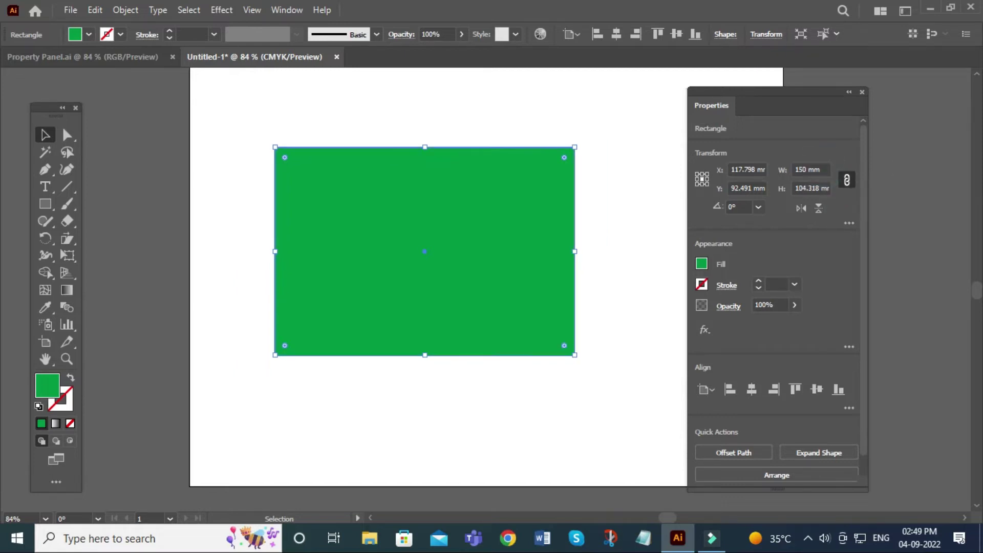
drag(451, 348, 485, 331)
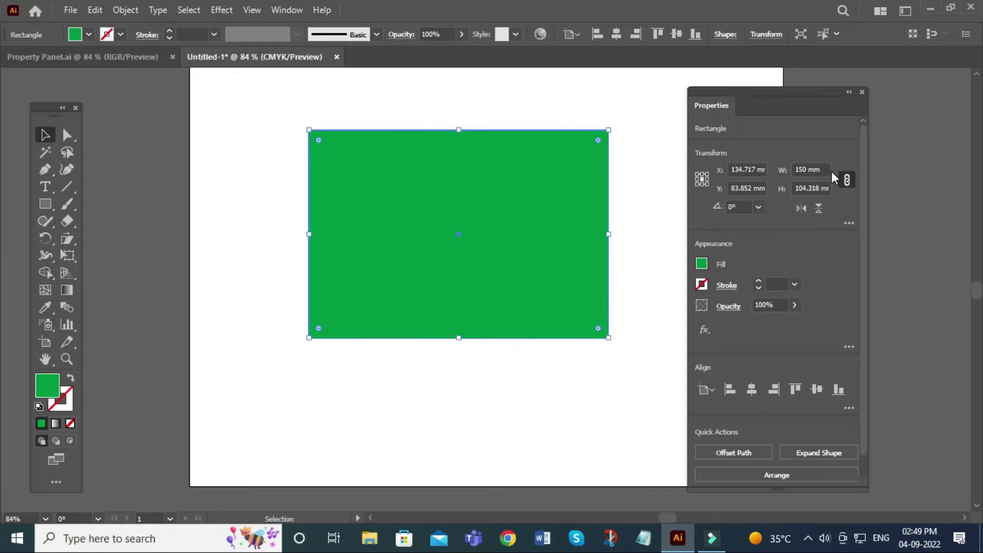
drag(477, 283, 422, 308)
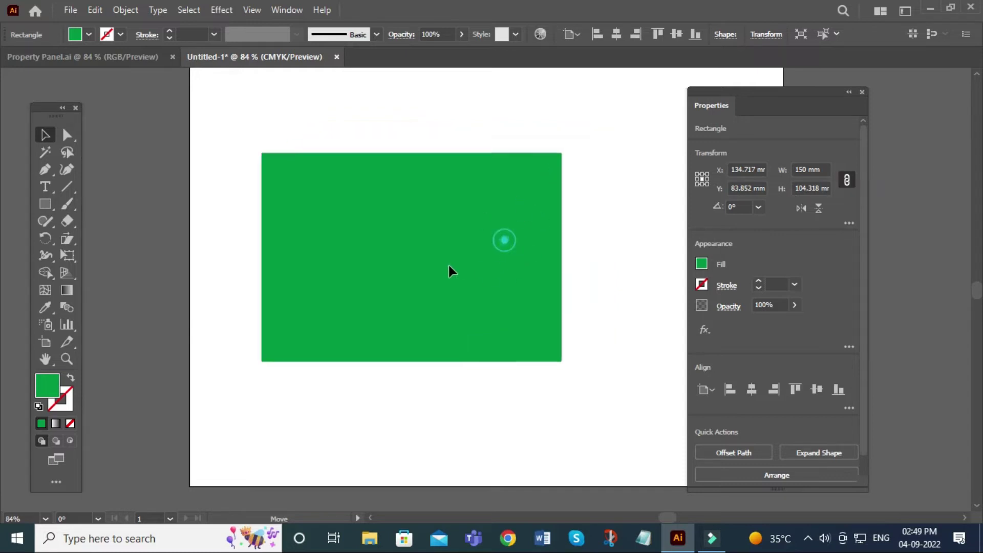
Unlink proportions, set width to 200 mm keeping height, and move it up-right.
click(847, 184)
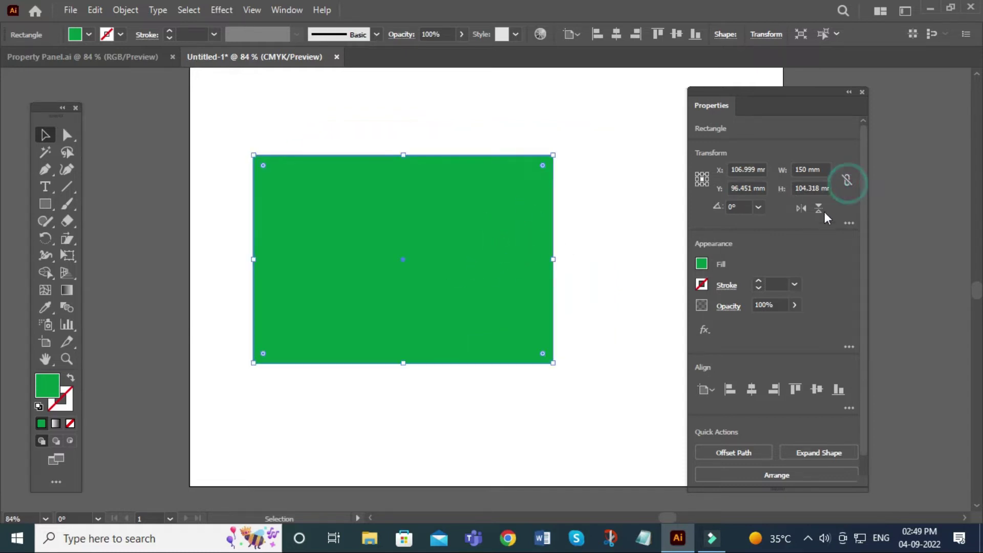
click(827, 169)
text(200)
key(Return)
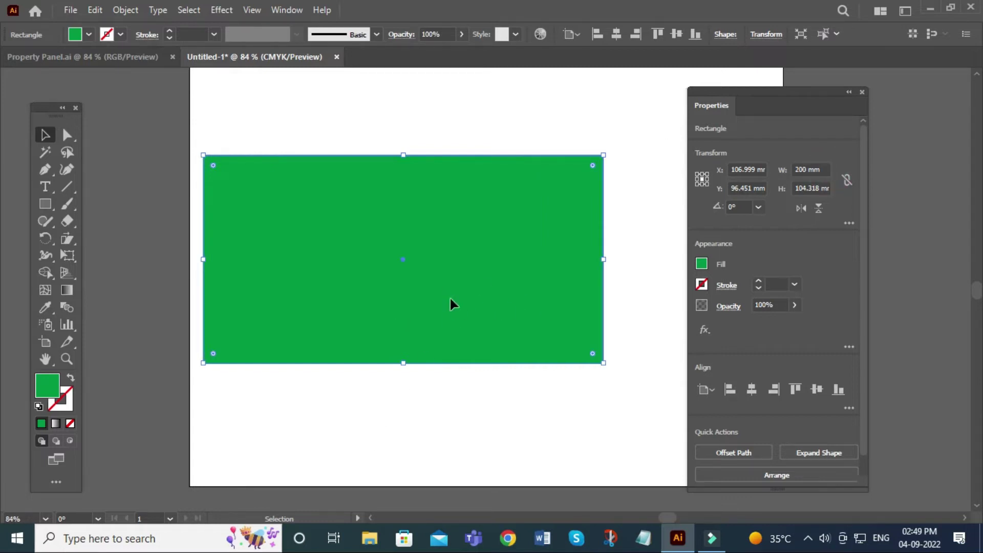
drag(450, 296, 451, 271)
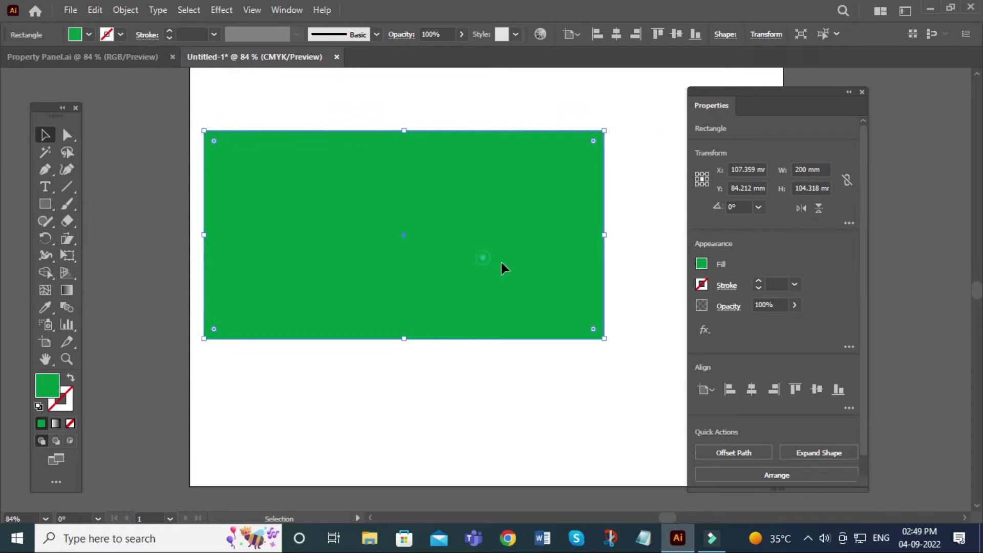
drag(501, 263, 532, 268)
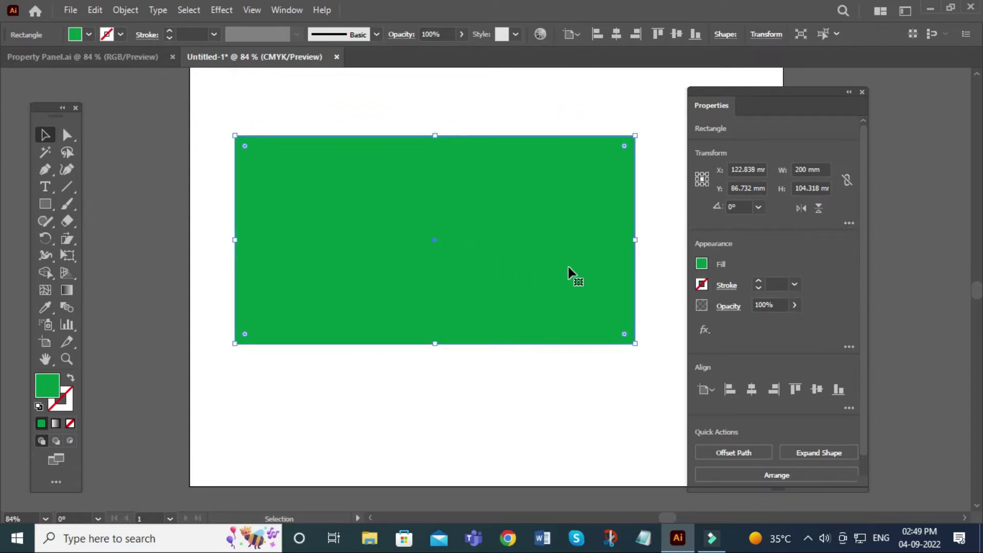
drag(498, 283, 505, 265)
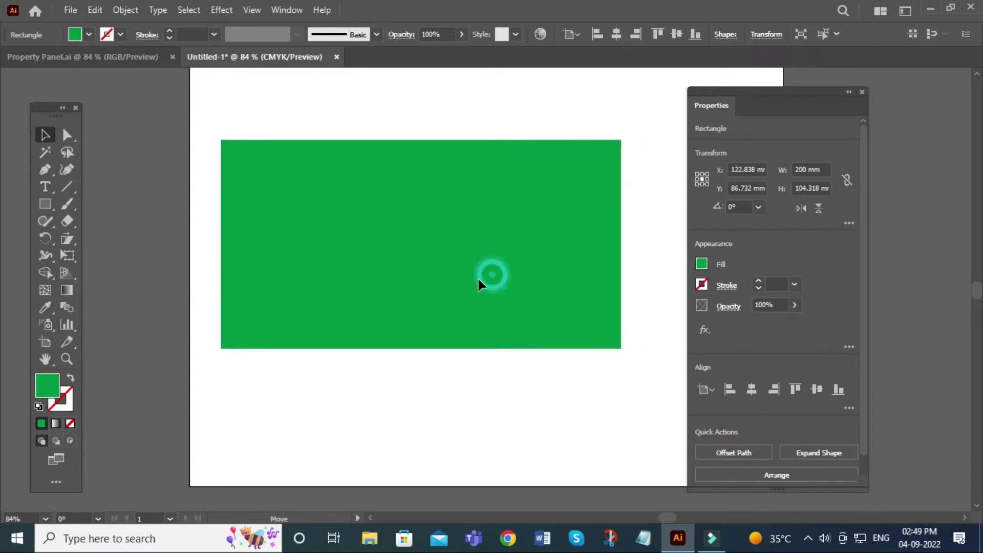
Relink proportions and set height to 120 mm, giving 230.065 × 120 mm.
click(846, 179)
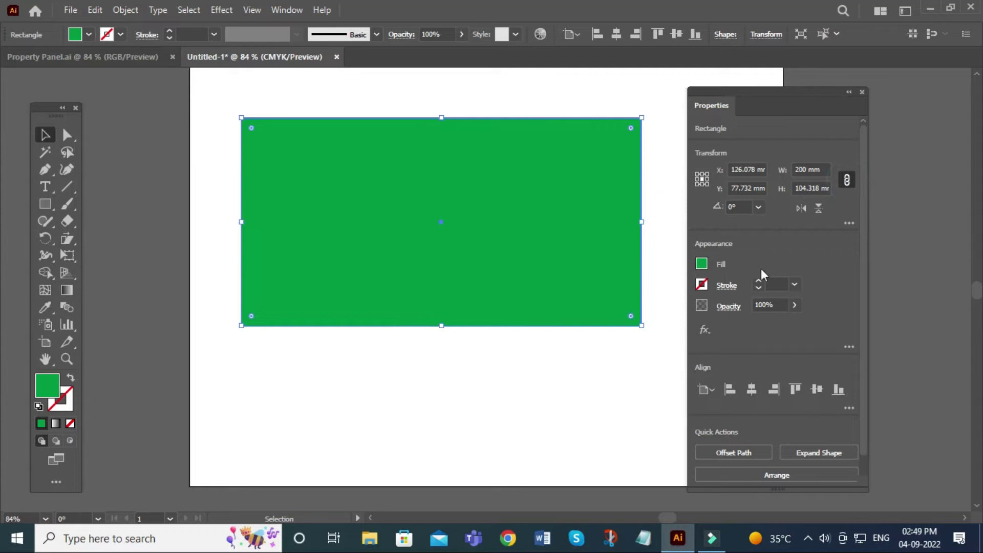
click(814, 189)
key(BackSpace)
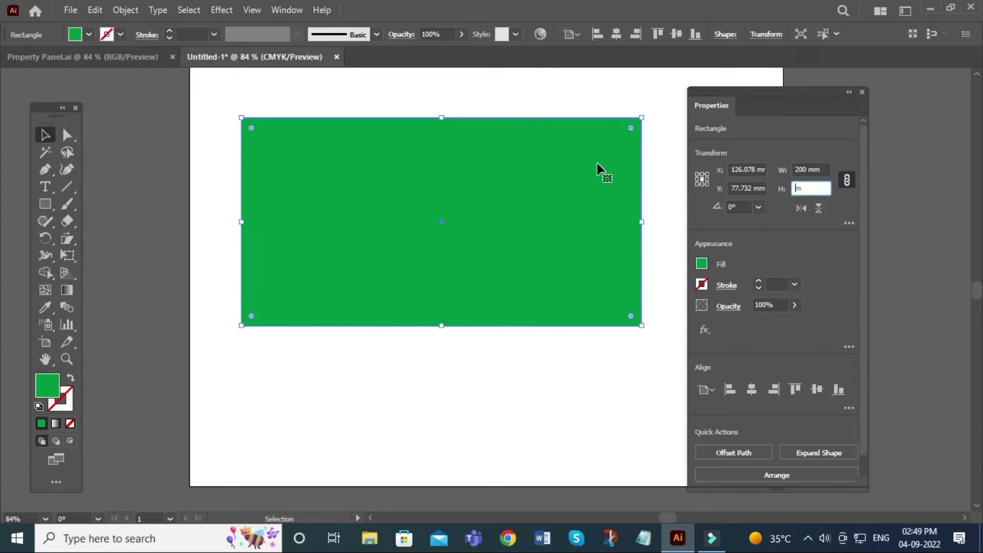
text(120)
key(Return)
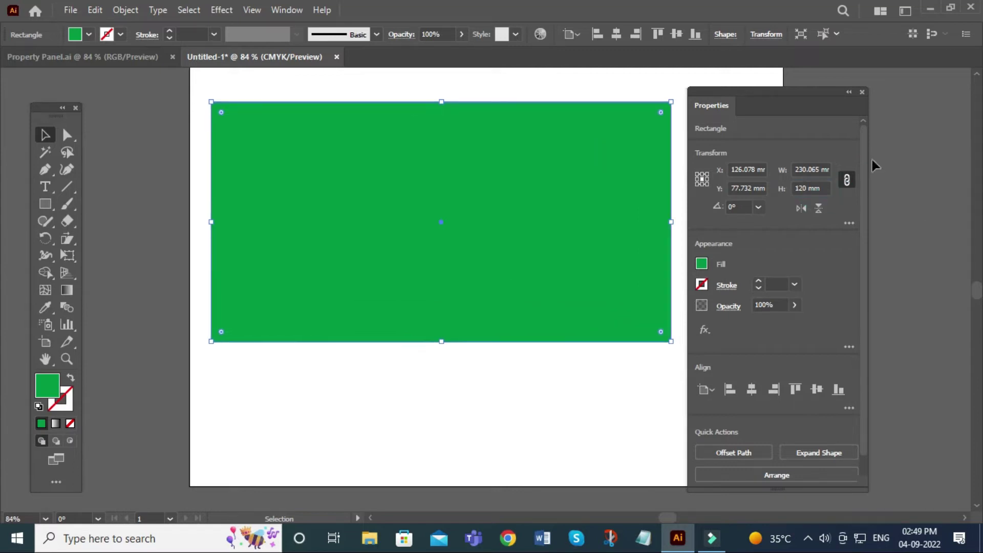
drag(600, 238, 602, 271)
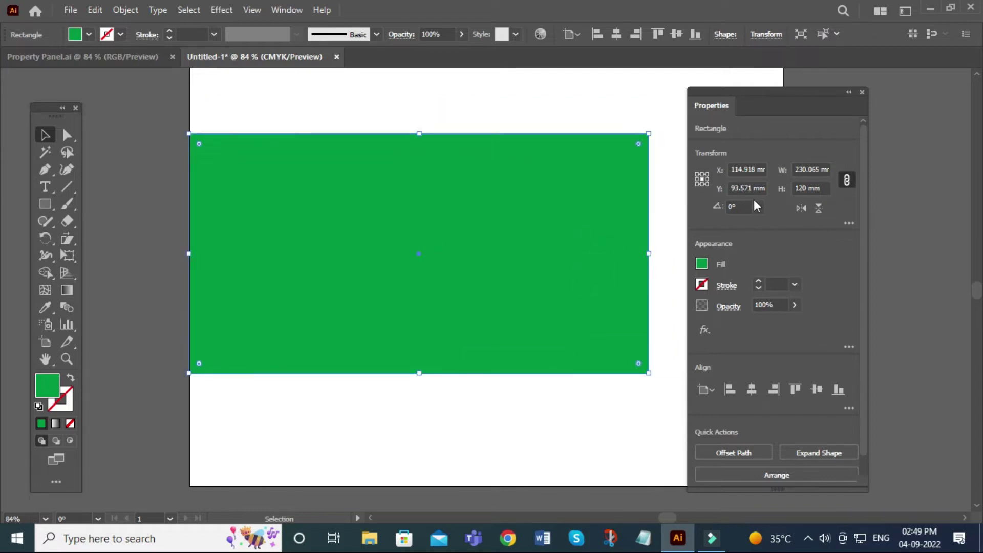
Narrow the rectangle by its right edge and rotate it to 90°.
mouse_move(649, 254)
mouse_down()
mouse_move(359, 262)
mouse_move(419, 303)
mouse_up()
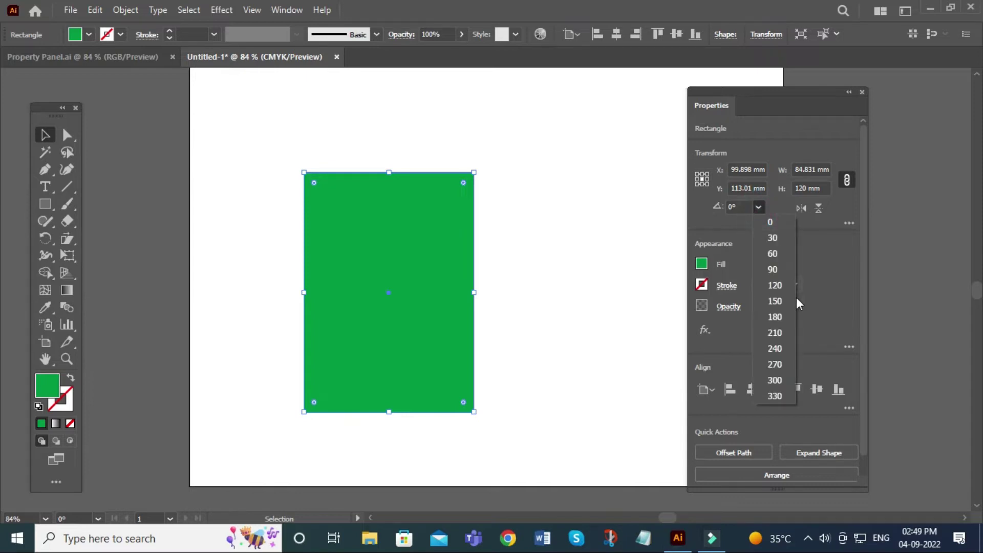
click(772, 270)
drag(447, 296, 467, 234)
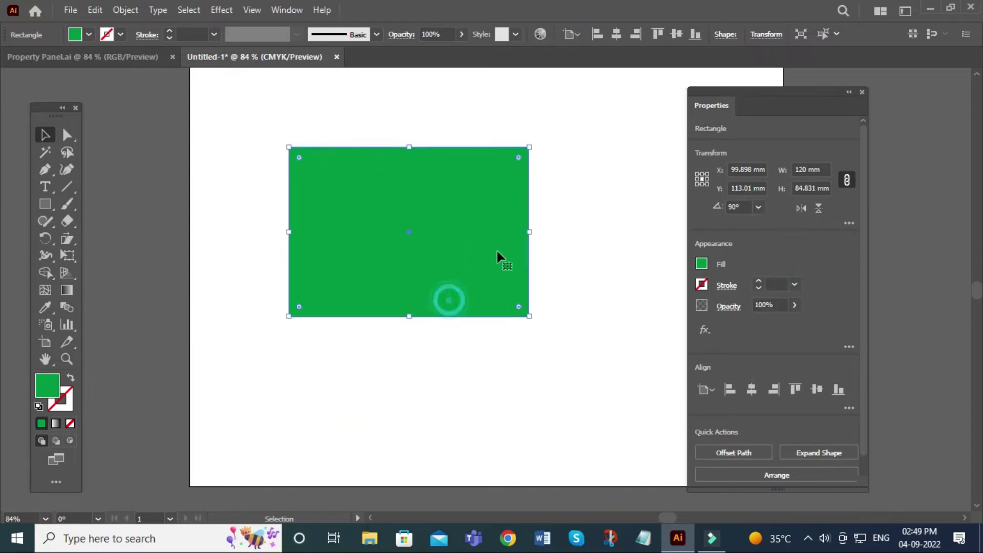
Try preset rotations of 270° and 330°, then reset the rectangle to 0°.
click(758, 207)
click(774, 364)
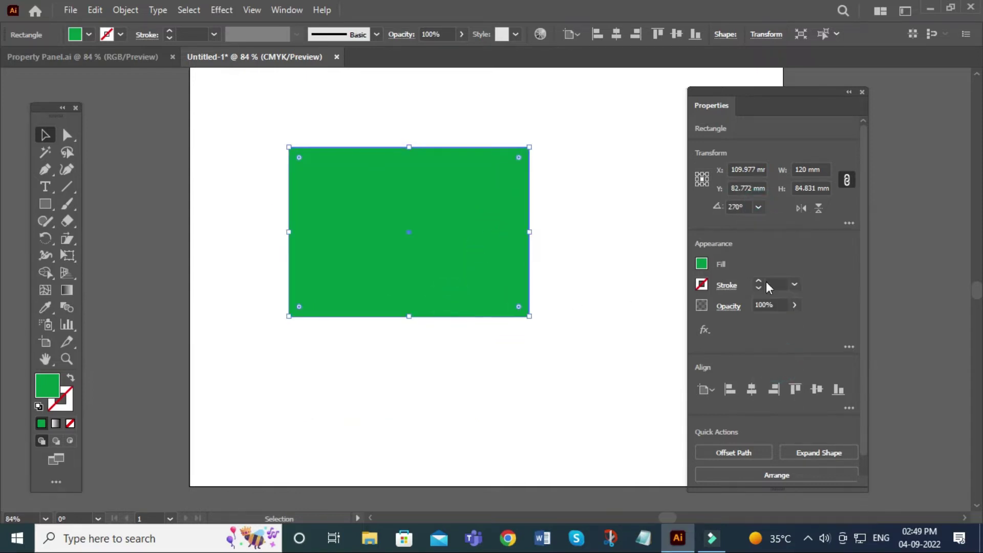
click(761, 208)
click(773, 393)
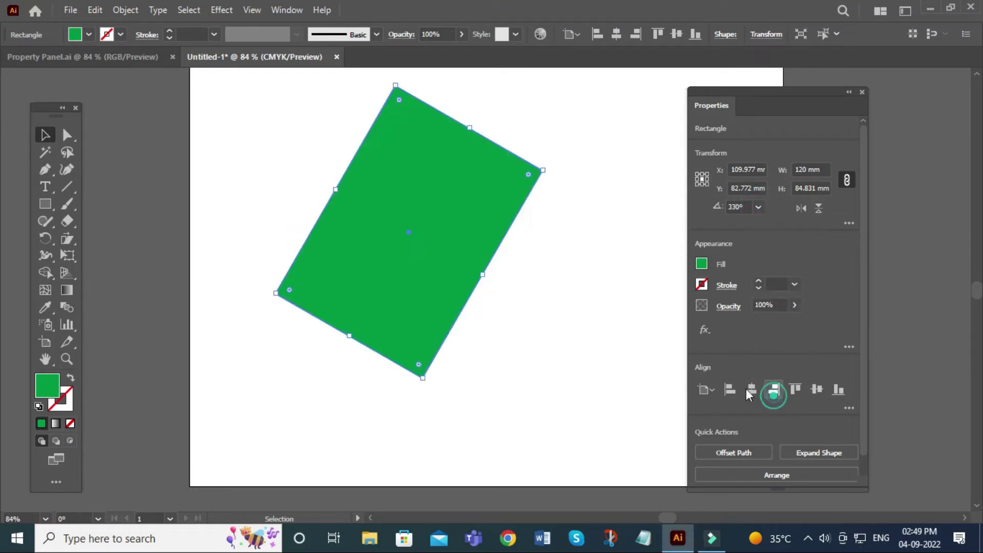
click(759, 206)
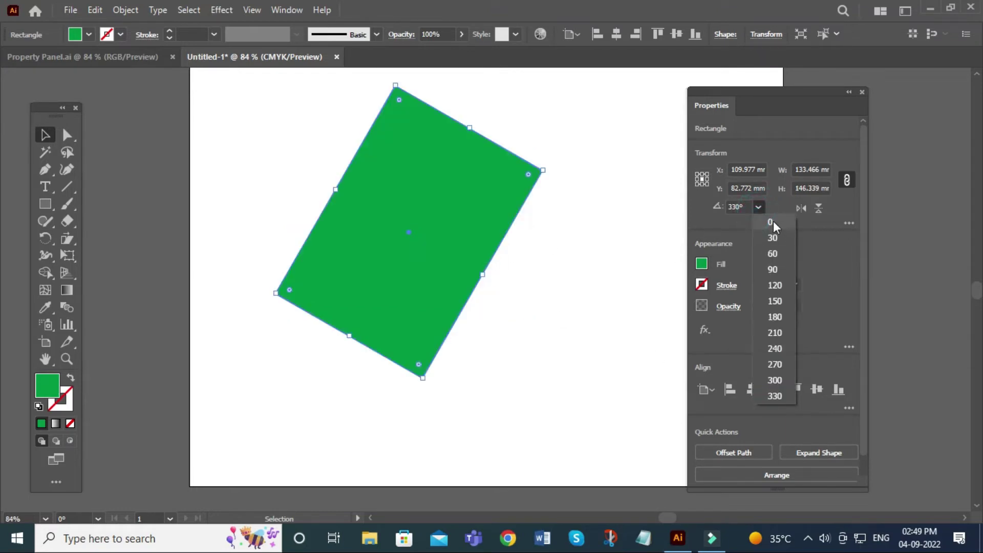
click(773, 223)
drag(457, 206, 465, 239)
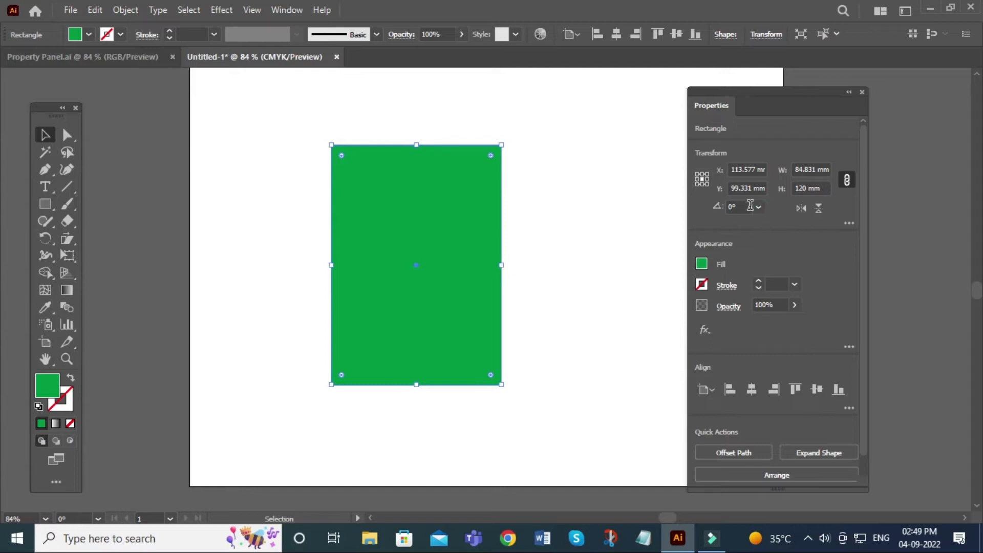
click(67, 135)
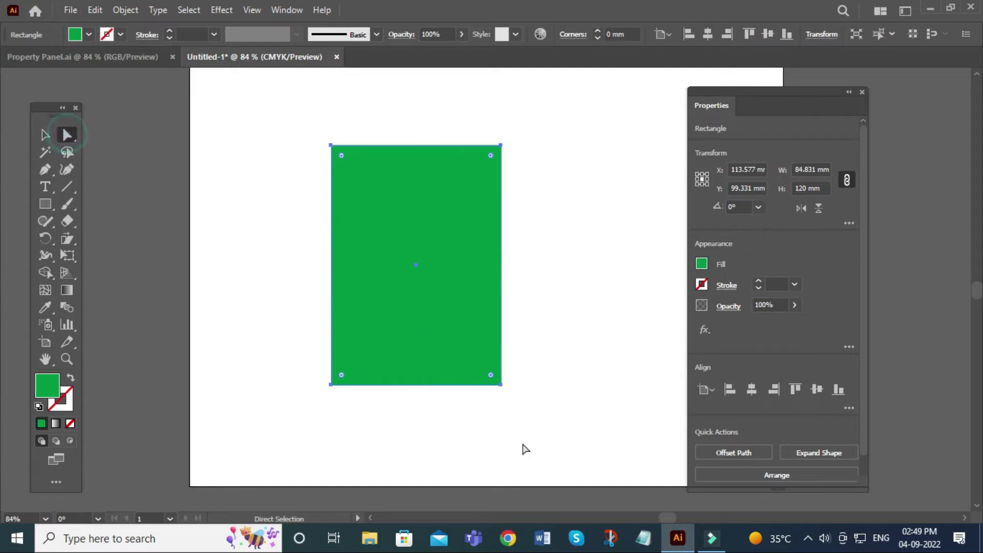
Drag the bottom-right anchor up-left into the rectangle, forming an angular green path.
click(501, 385)
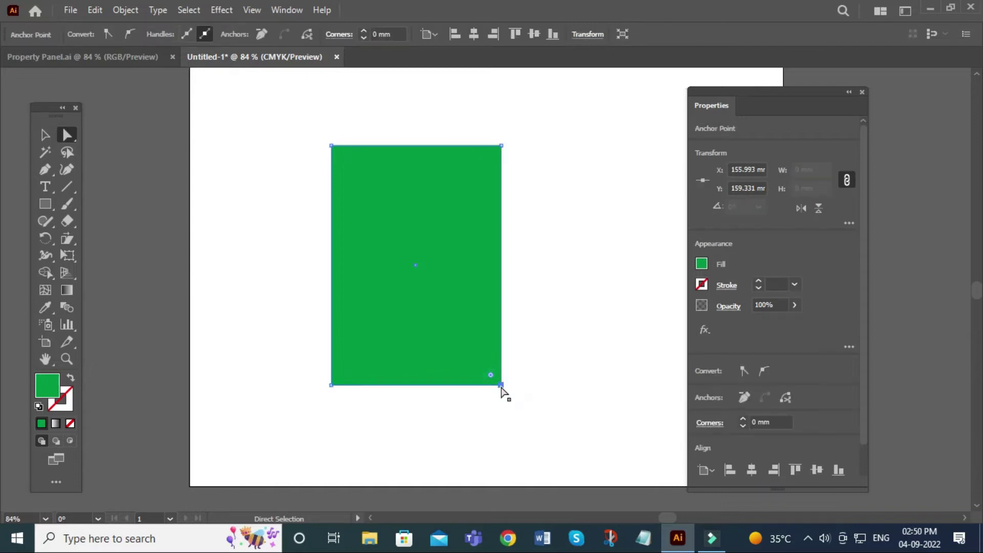
click(537, 403)
click(497, 374)
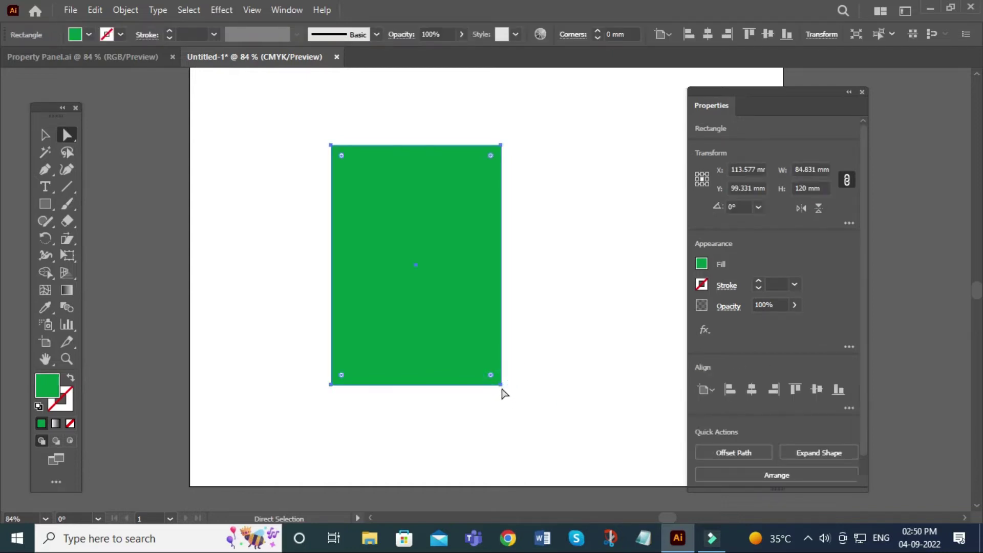
mouse_move(502, 385)
mouse_down()
mouse_move(384, 222)
mouse_move(401, 208)
mouse_up()
click(47, 134)
click(257, 148)
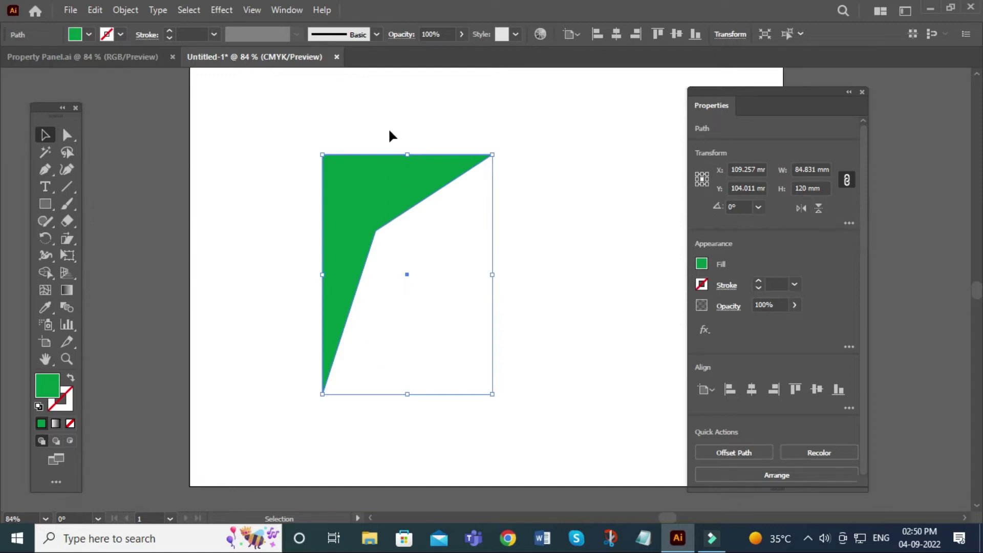
Flip the green path horizontally and vertically.
drag(361, 210, 375, 210)
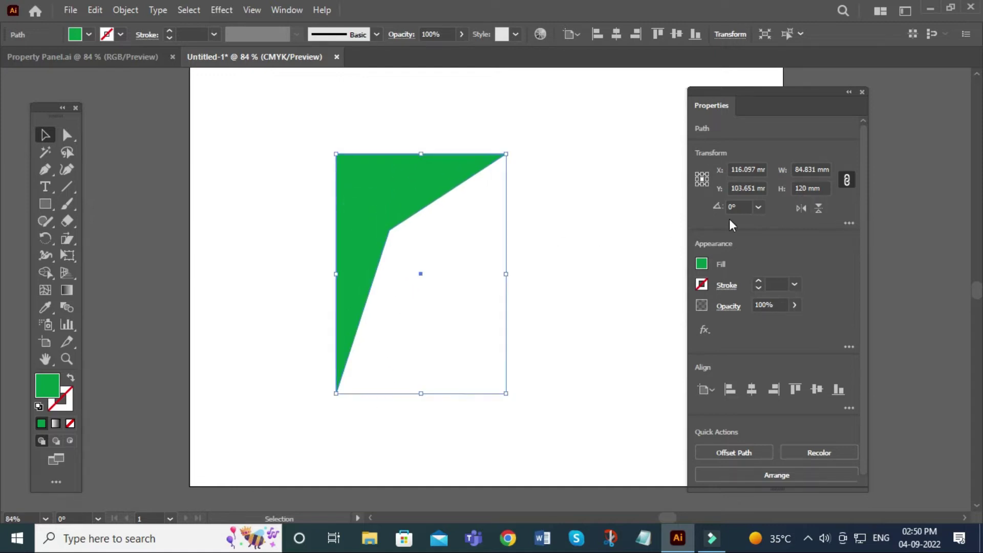
click(803, 209)
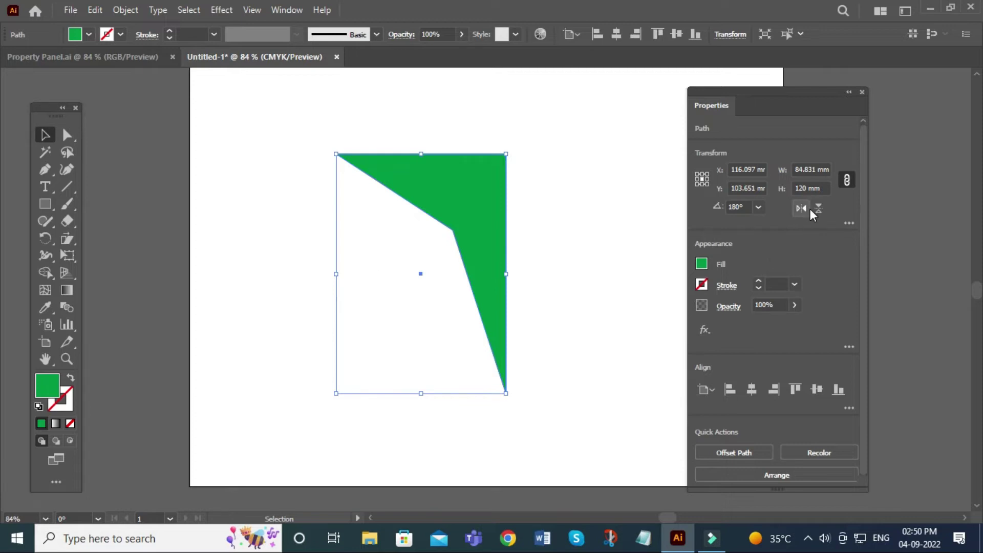
click(824, 208)
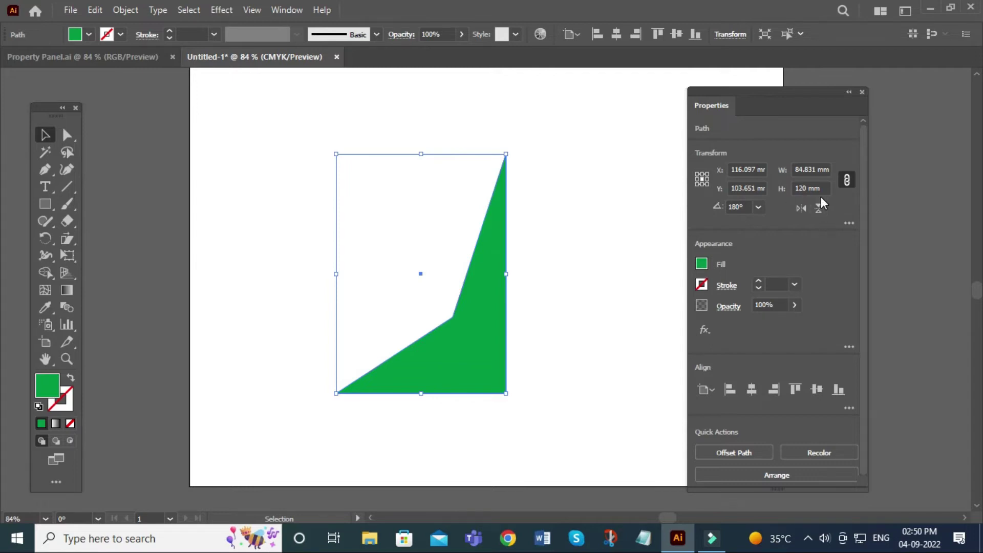
Apply preset shear angles -45°, 20° and another from the Transform options.
click(850, 224)
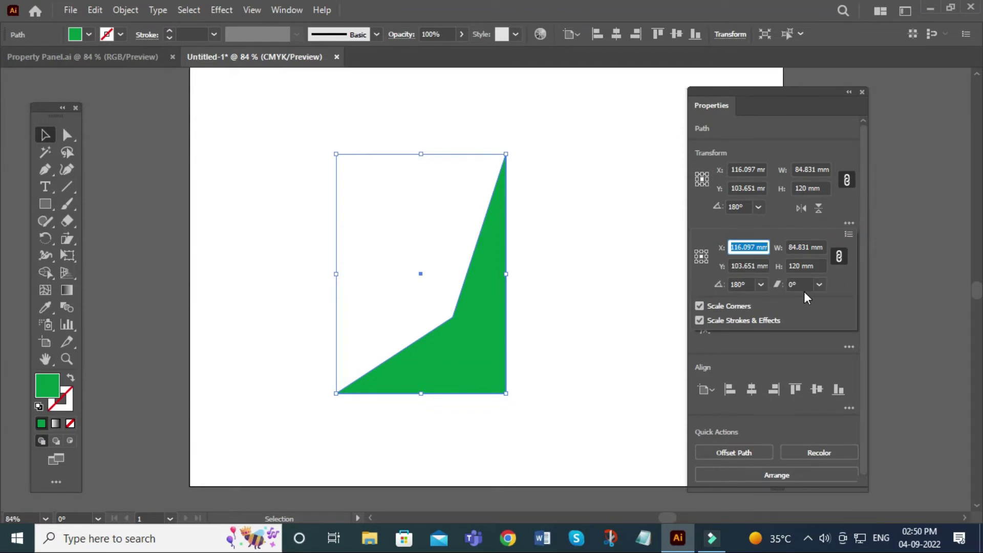
click(820, 285)
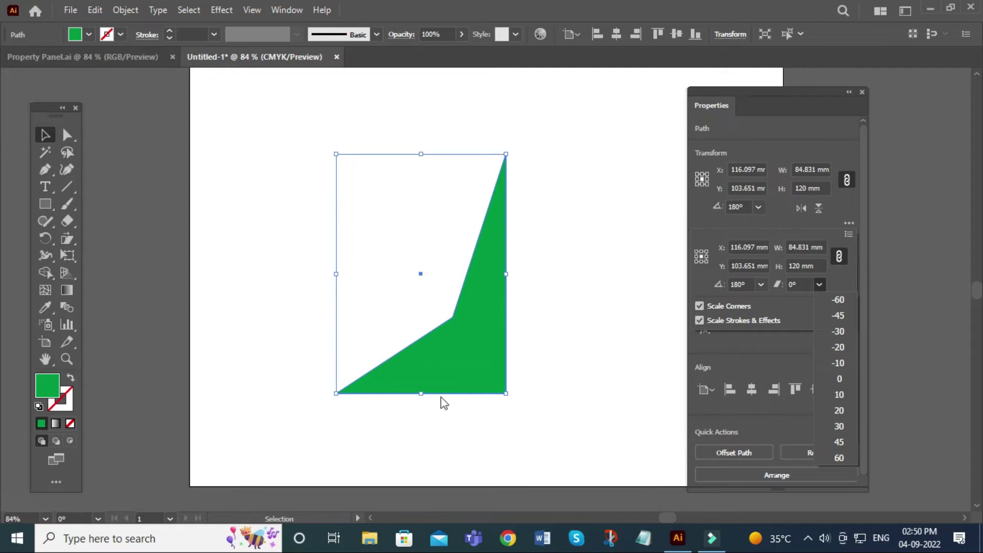
click(848, 224)
click(849, 223)
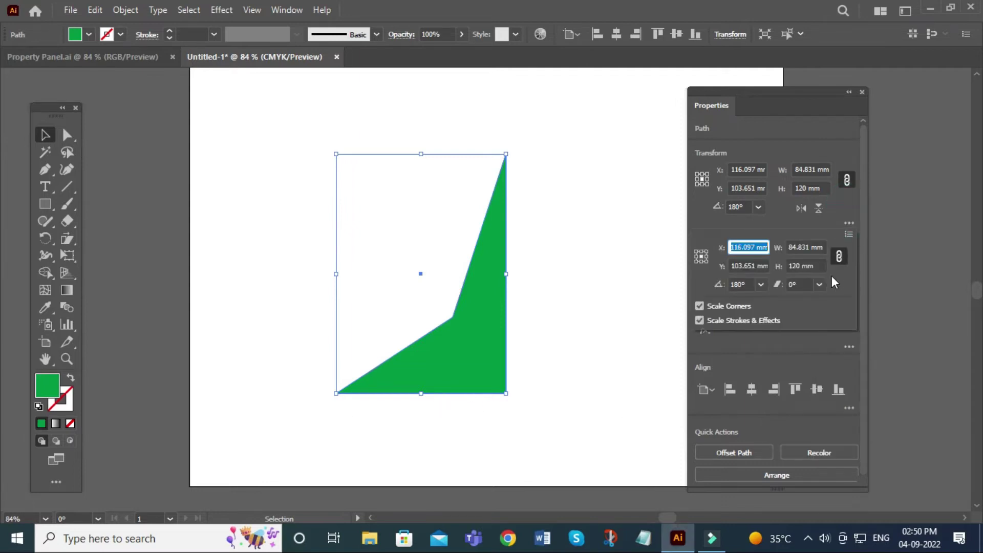
click(818, 284)
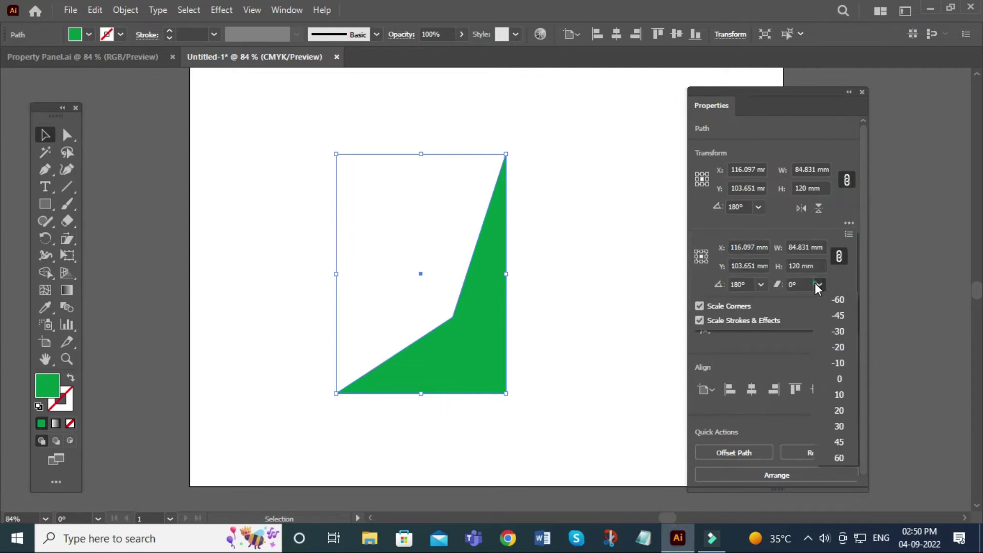
click(840, 317)
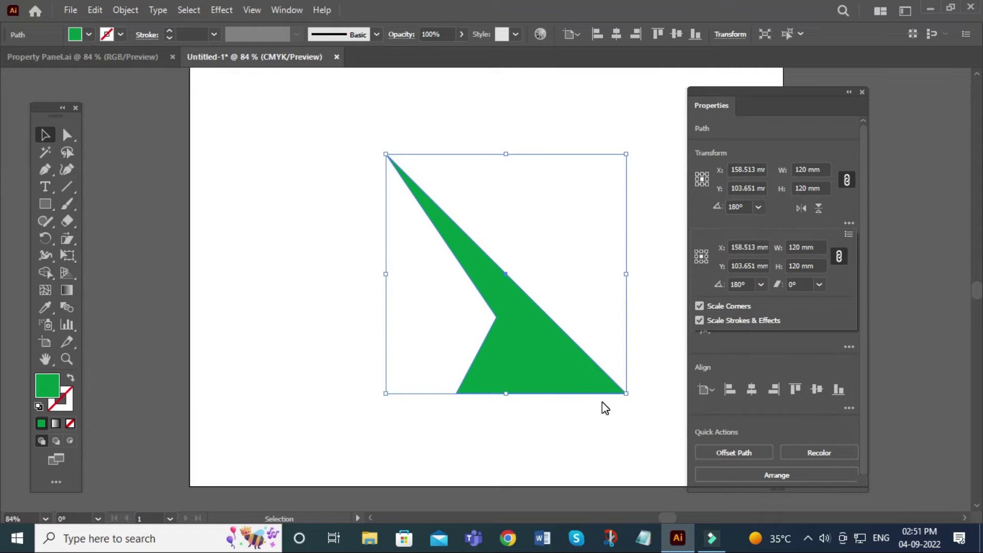
click(819, 286)
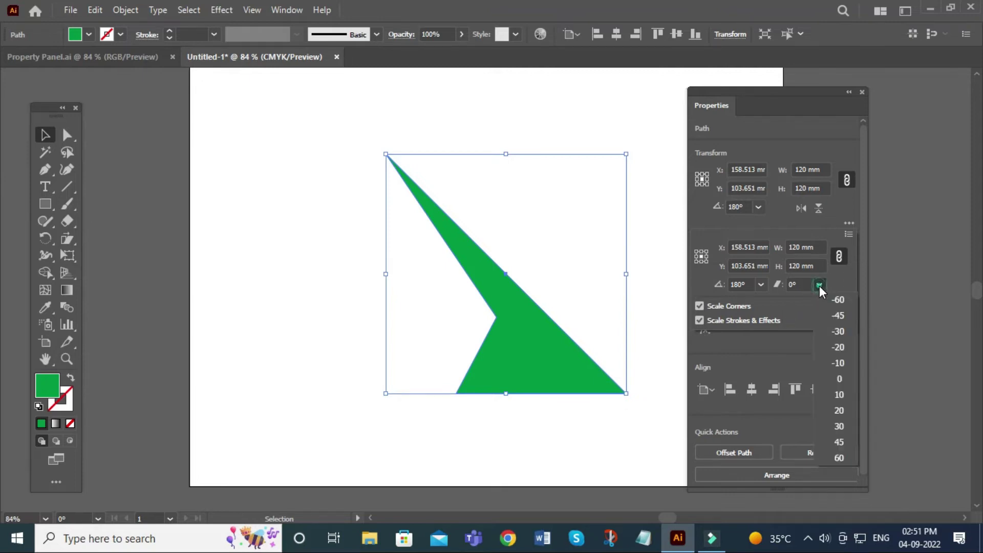
click(840, 410)
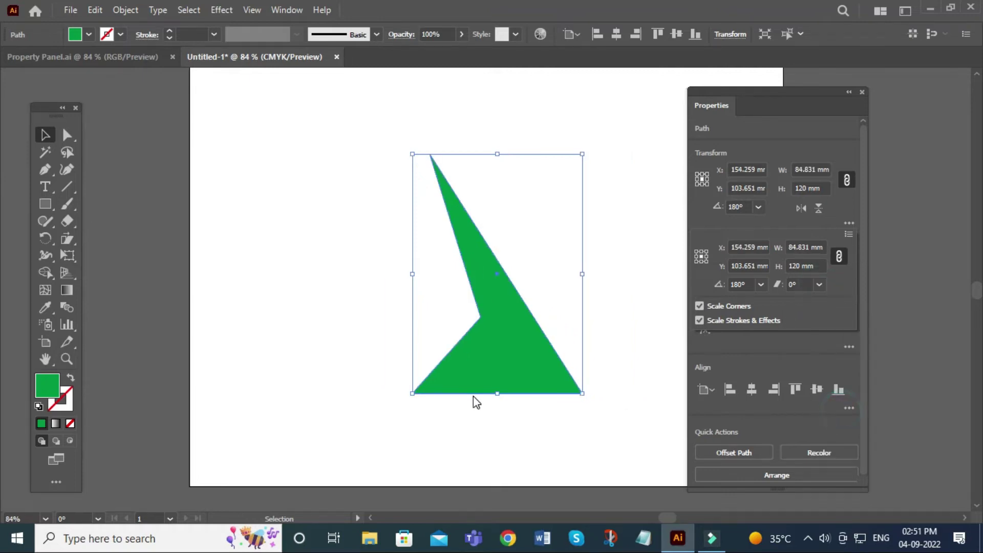
click(819, 284)
click(840, 434)
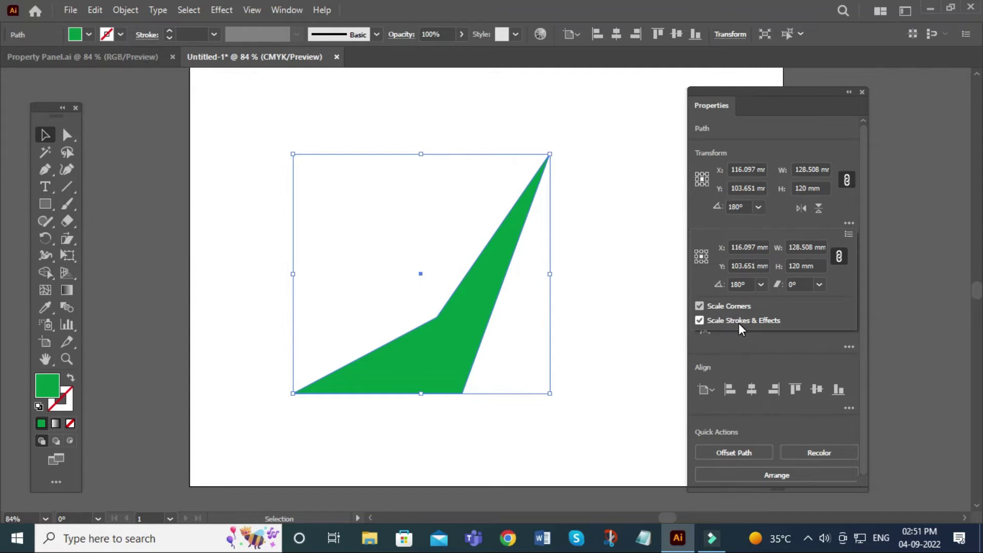
Delete the sheared shape and draw a new green rectangle across the artboard.
click(614, 367)
key(ctrl+z)
key(Delete)
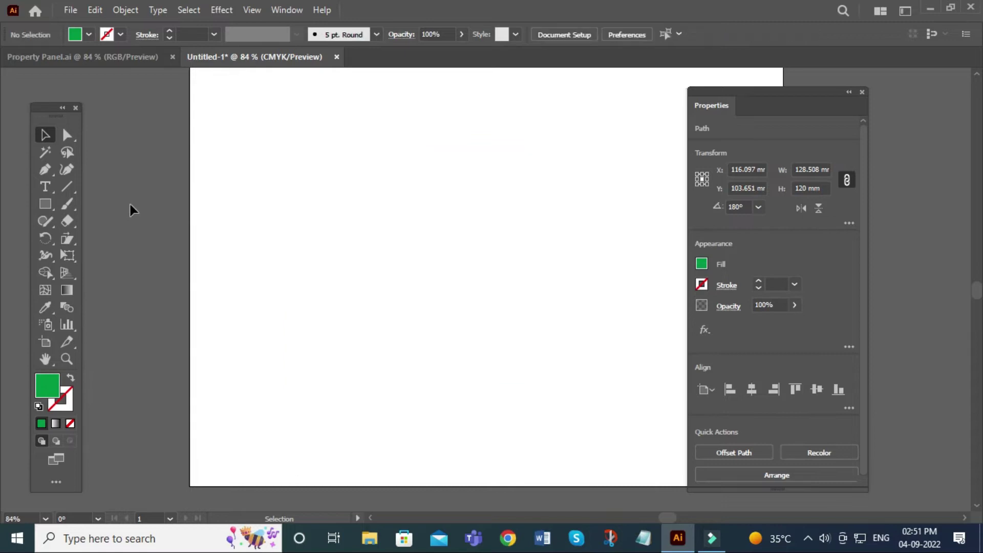
click(44, 204)
mouse_move(309, 175)
mouse_down()
mouse_move(597, 366)
mouse_move(583, 377)
mouse_up()
click(44, 134)
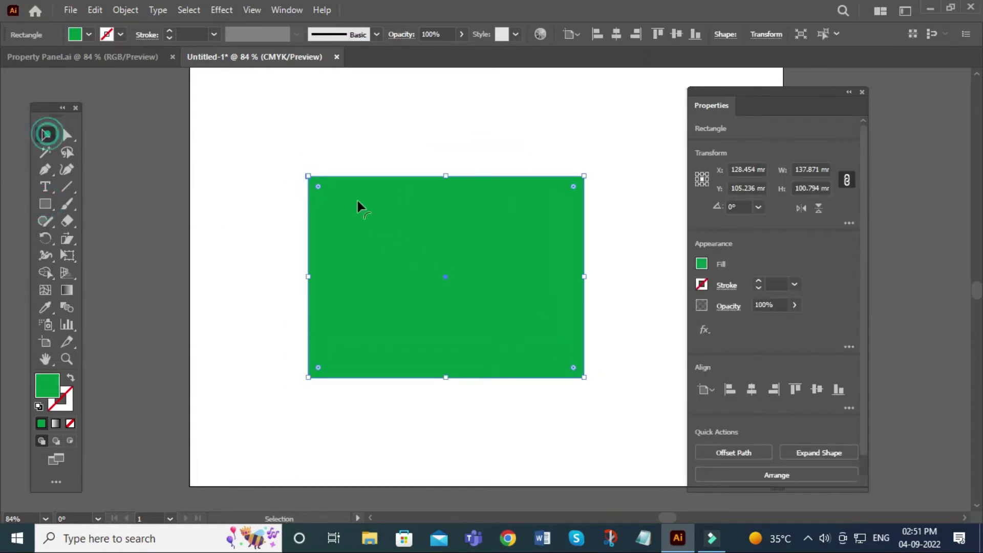
drag(452, 246, 429, 232)
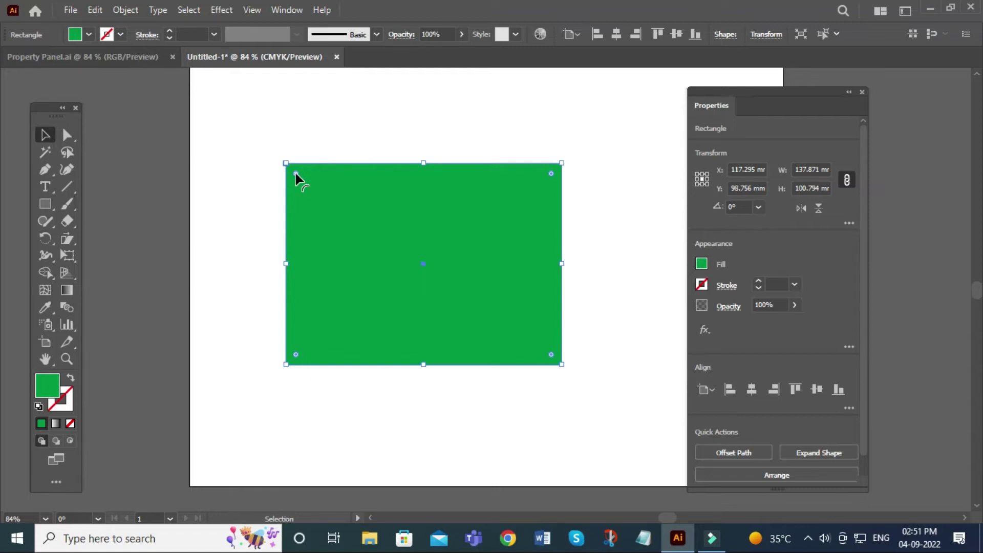
Drag the Live Corner widget to give the rectangle slightly rounded corners.
drag(295, 174, 324, 211)
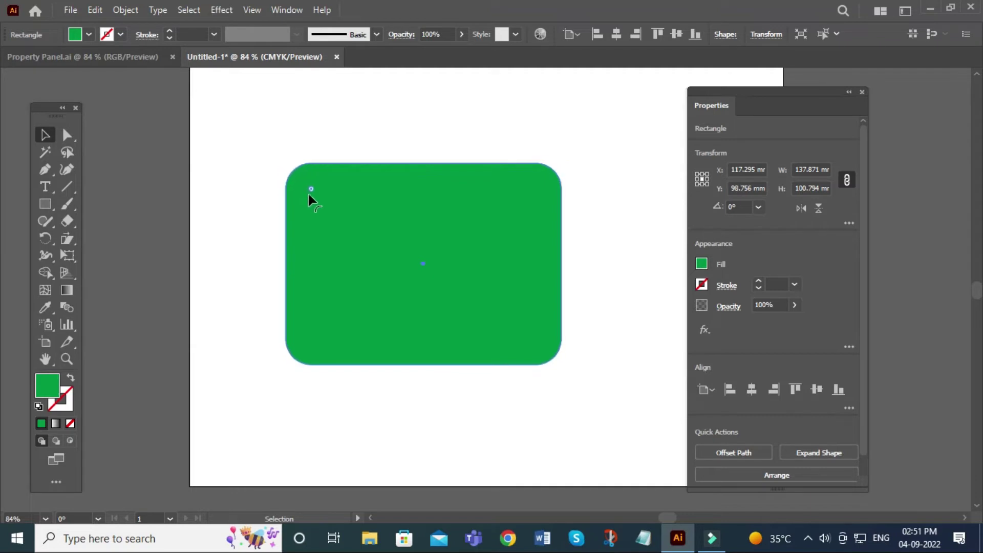
mouse_move(325, 215)
mouse_down()
mouse_move(360, 251)
mouse_move(299, 174)
mouse_up()
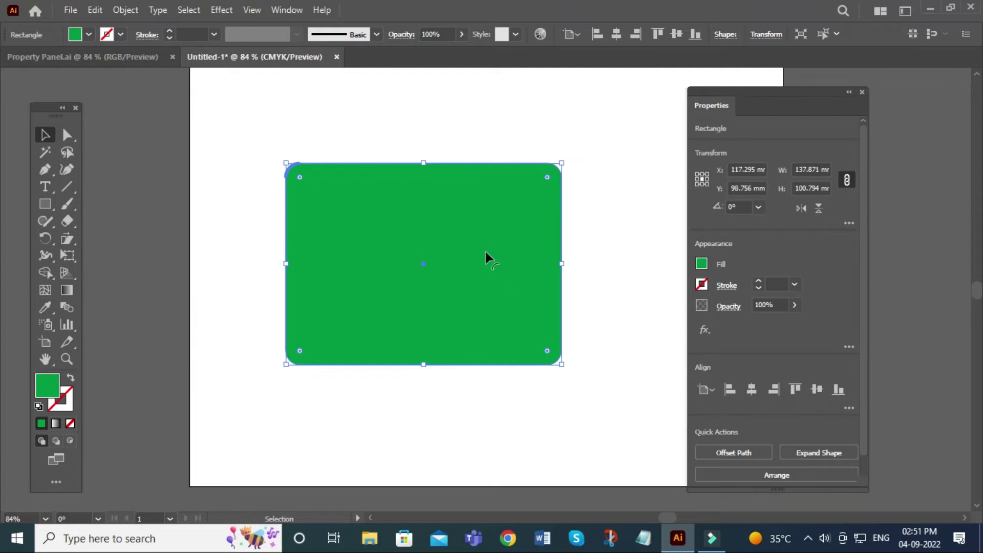
click(67, 135)
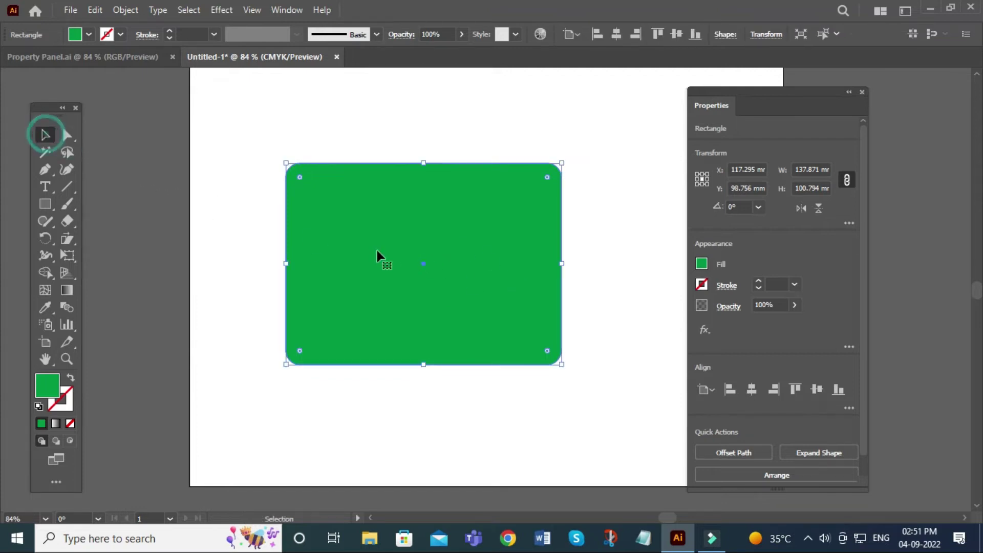
Inspect the extra transform options and nudge the rounded rectangle up-left.
click(849, 223)
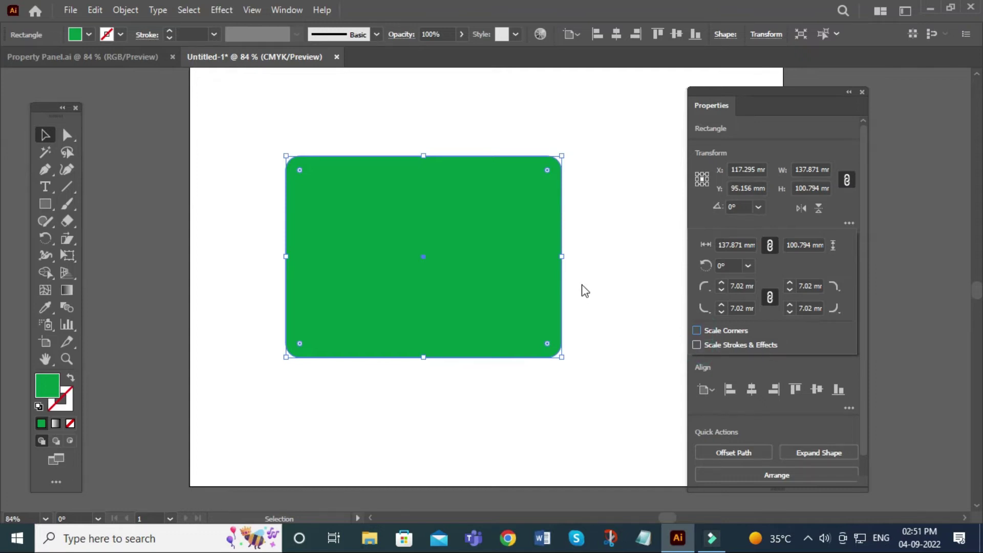
click(590, 271)
click(507, 266)
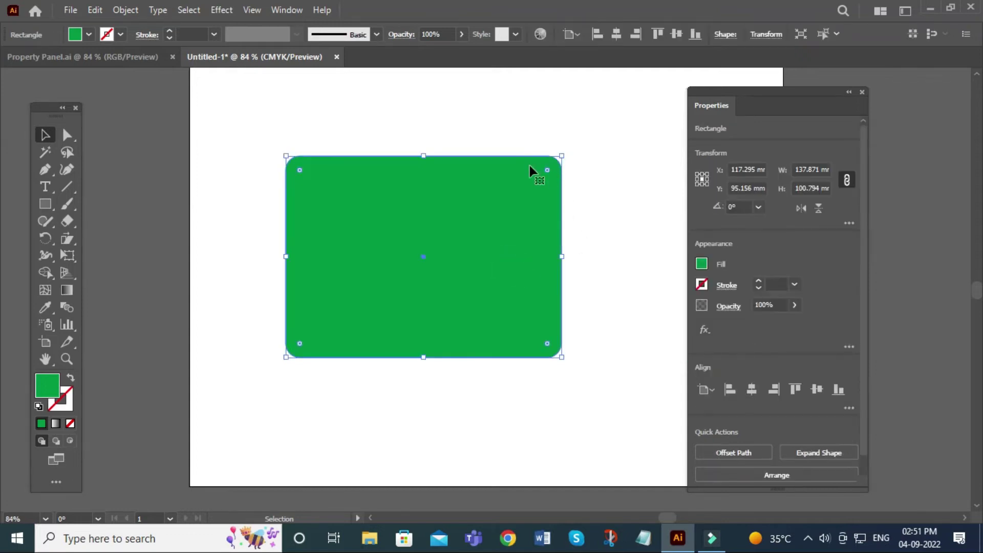
drag(523, 242, 500, 236)
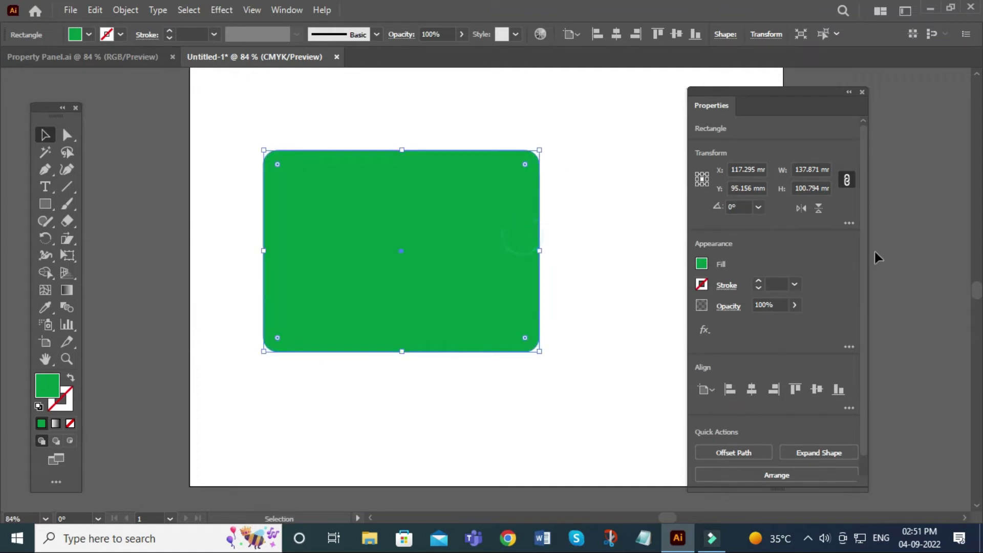
click(849, 223)
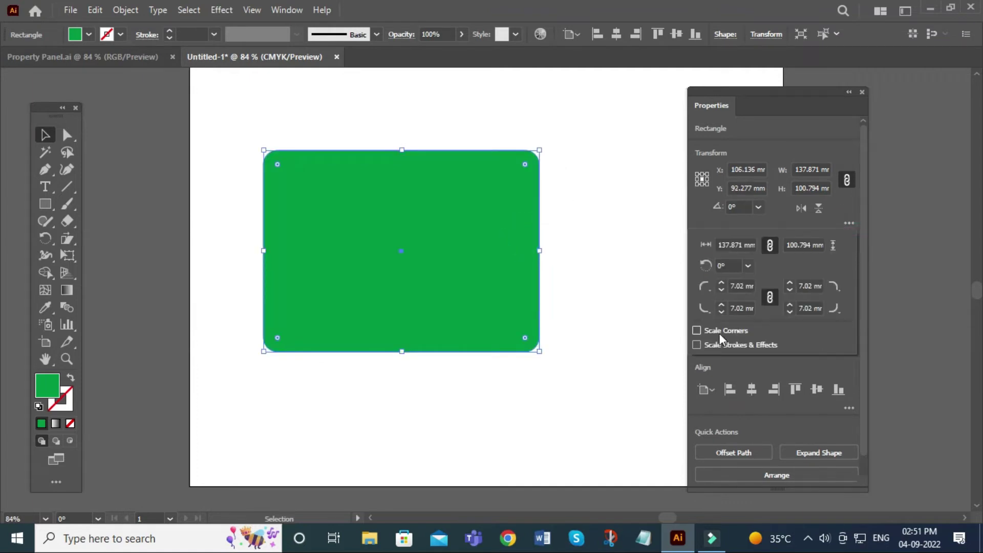
click(563, 272)
mouse_move(521, 267)
mouse_down()
mouse_move(519, 251)
mouse_move(516, 264)
mouse_up()
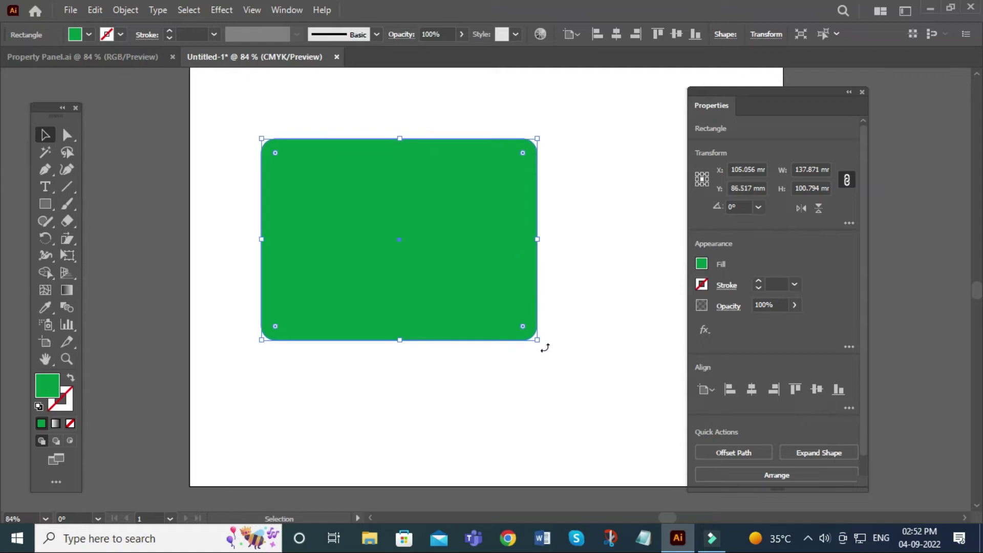
click(849, 223)
click(593, 270)
click(489, 276)
Resize the rectangle by its corner handle to about 185 × 135 mm, then show the Scale Corners options.
drag(538, 340, 425, 268)
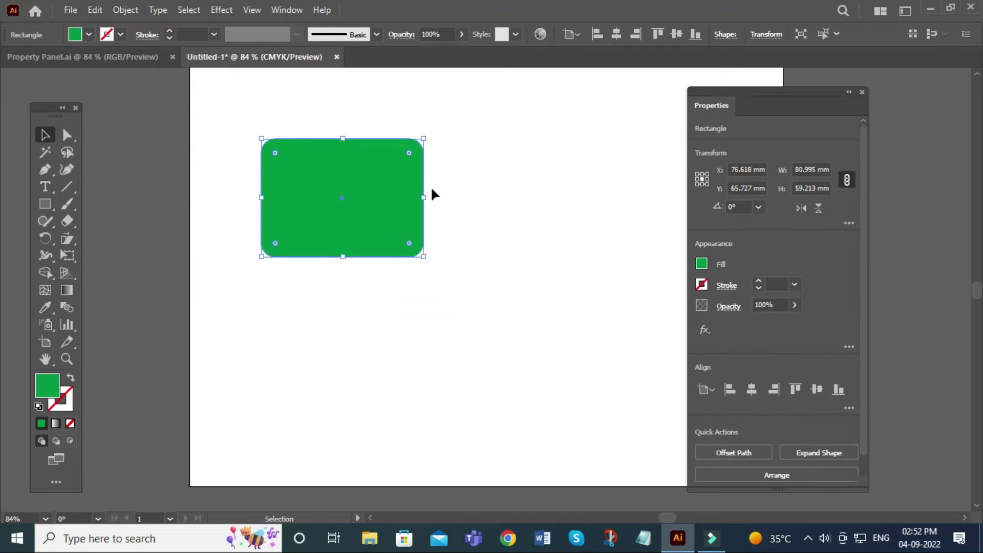
drag(423, 256, 601, 386)
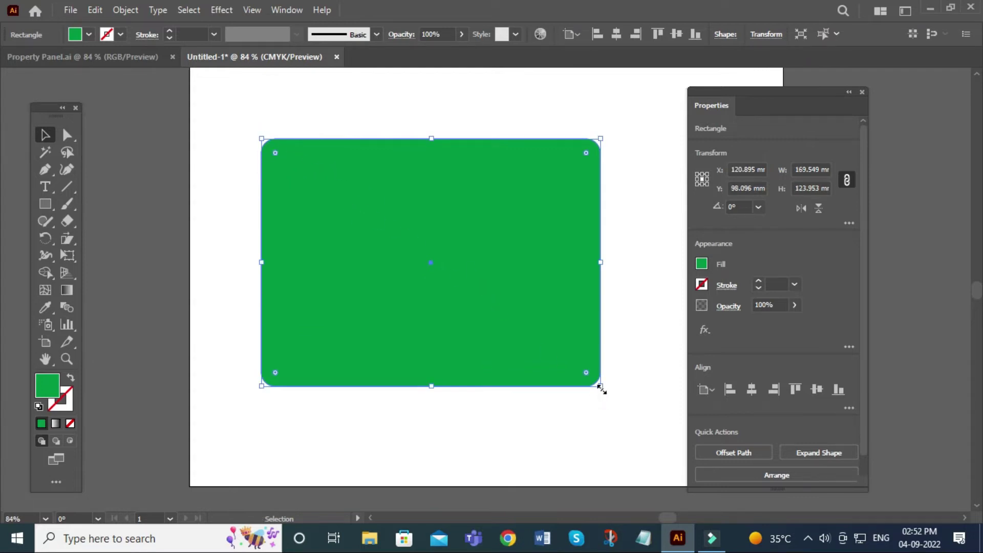
drag(600, 386, 437, 267)
key(ctrl+z)
drag(602, 386, 428, 259)
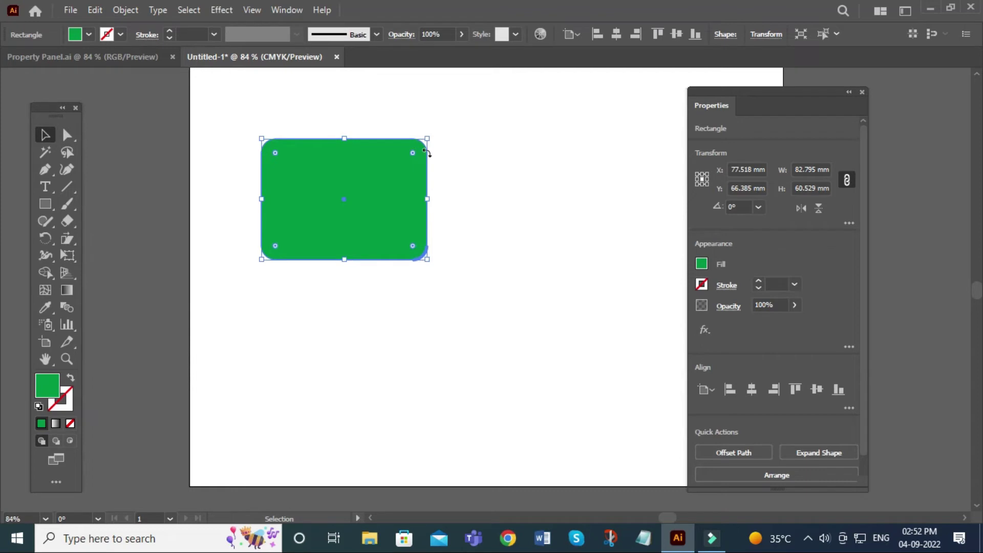
drag(427, 260, 631, 409)
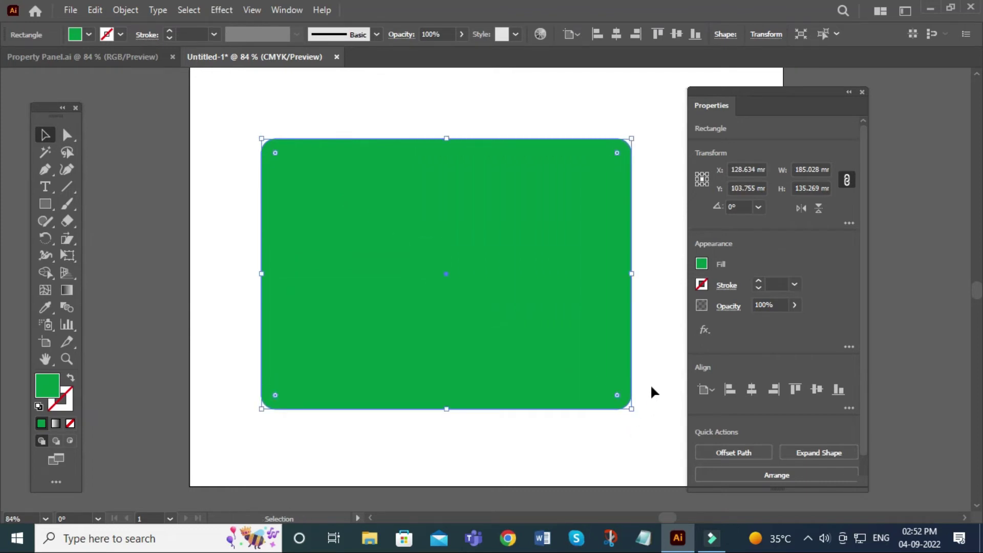
click(849, 223)
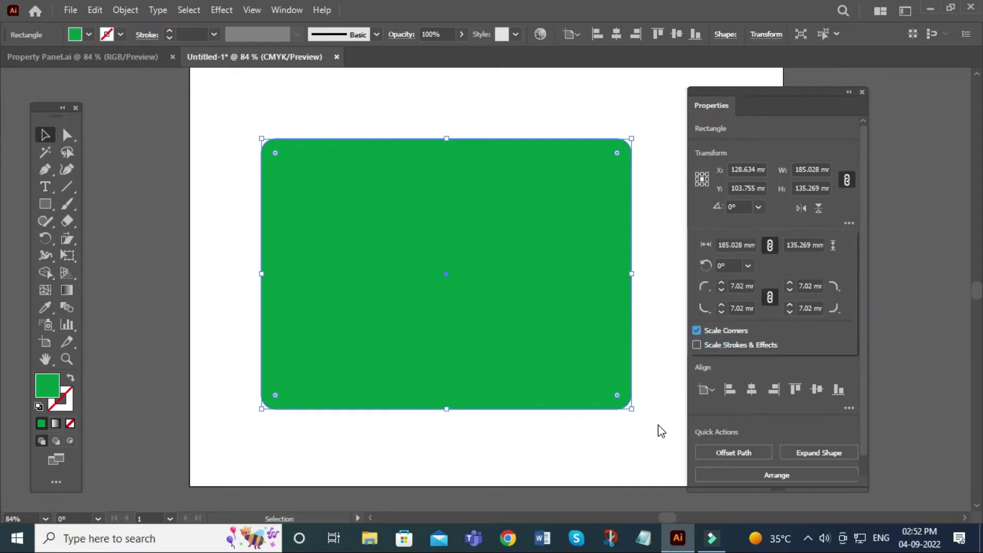
Shrink and enlarge the green rectangle, undo, then resize it to 164.87 × 120.531 mm.
click(656, 389)
click(620, 378)
mouse_move(631, 408)
mouse_down()
mouse_move(425, 294)
mouse_move(391, 263)
mouse_up()
click(424, 272)
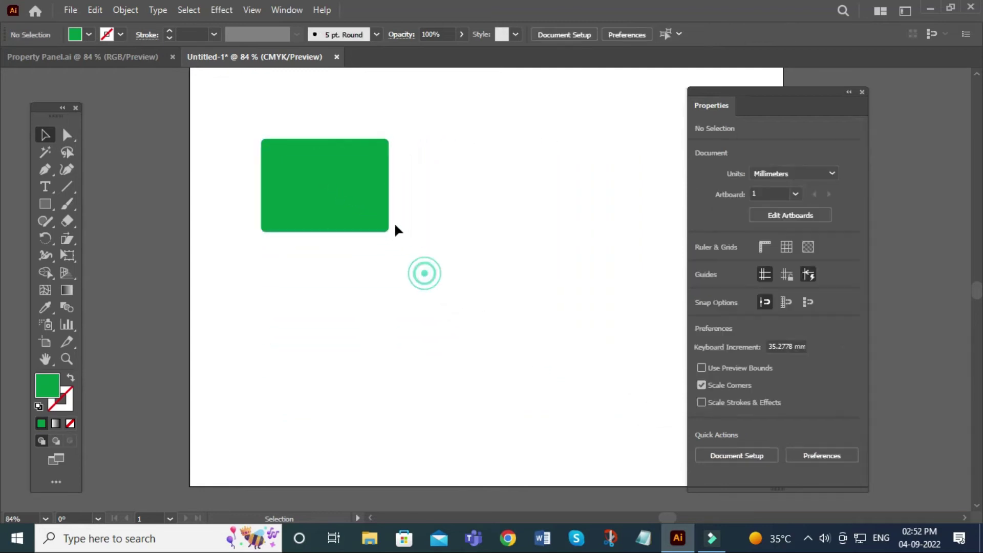
click(369, 190)
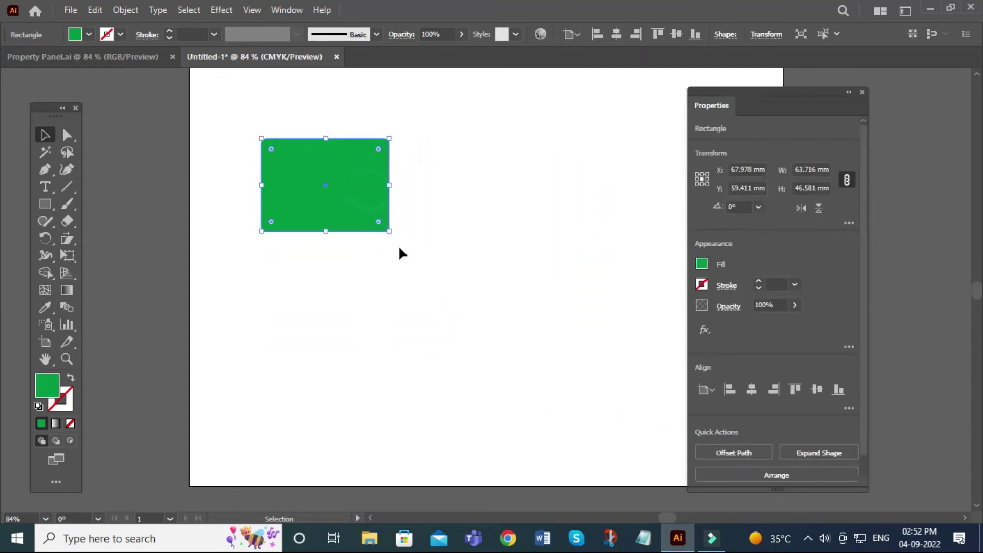
drag(389, 232, 687, 449)
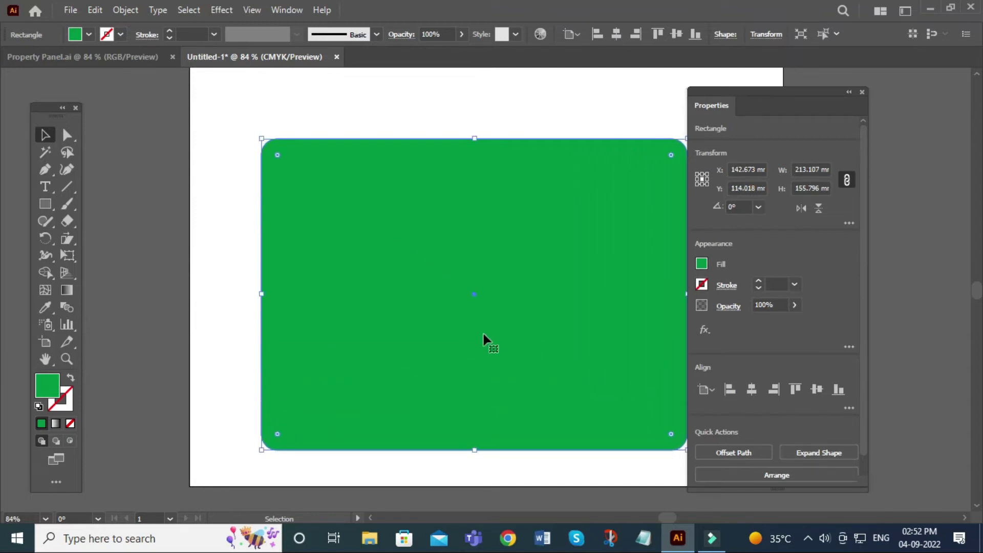
key(ctrl+z)
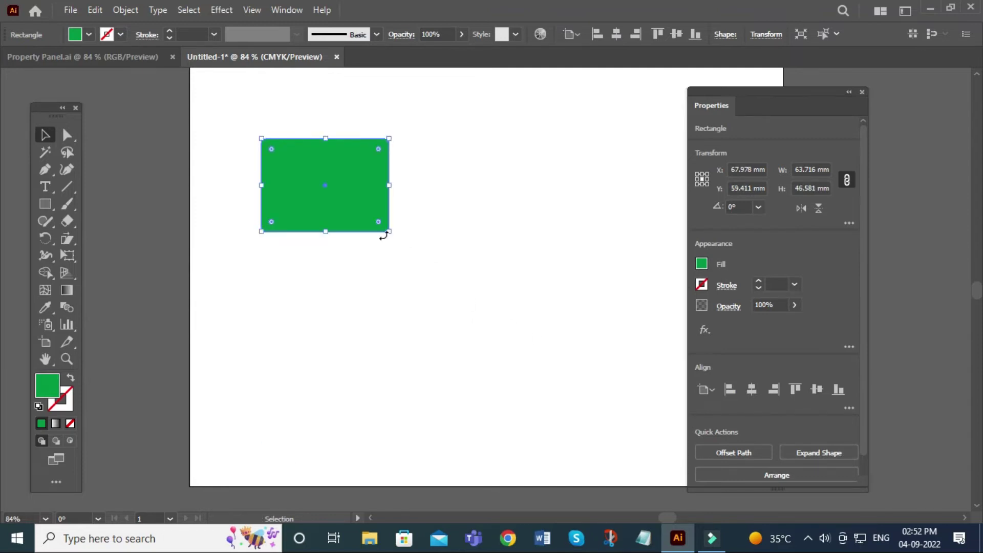
drag(410, 266, 594, 425)
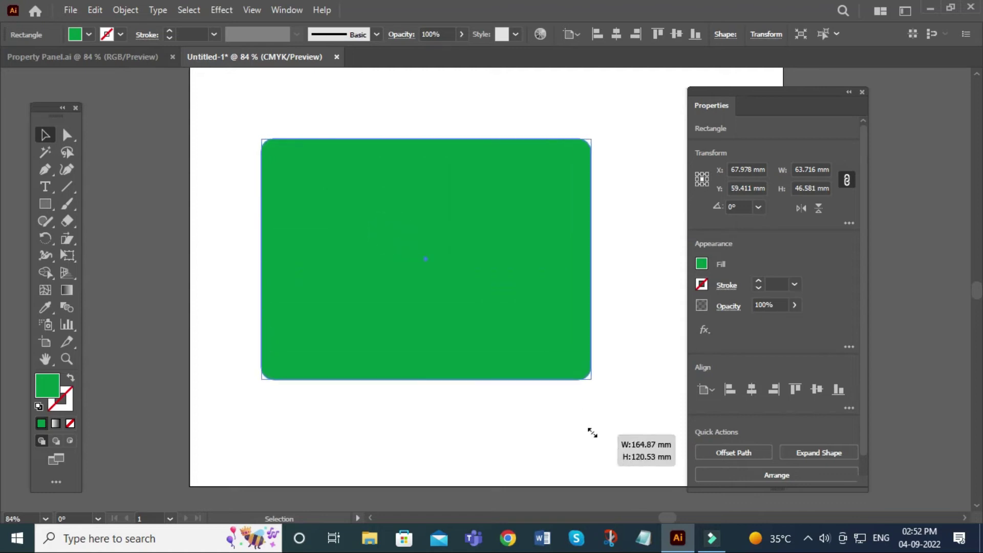
click(848, 223)
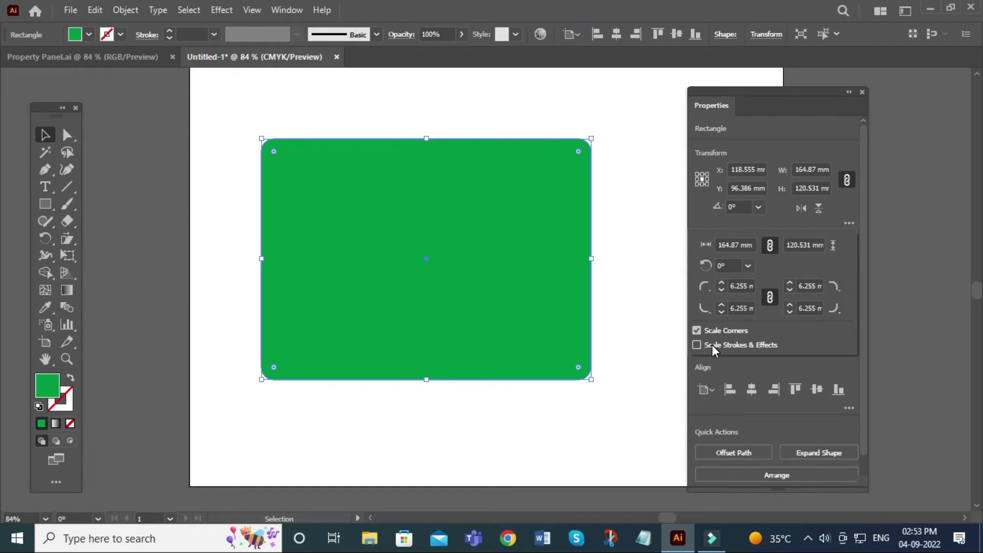
Turn on Scale Strokes & Effects in the rectangle's transform options.
click(696, 345)
click(636, 371)
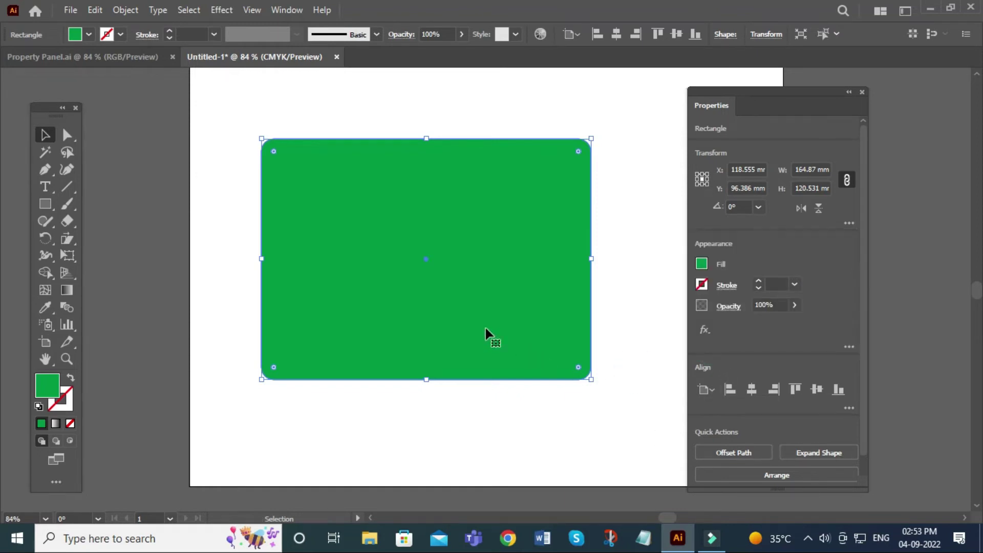
click(360, 105)
click(537, 305)
Give the rectangle a yellow 15 pt stroke.
click(121, 35)
click(65, 66)
click(382, 121)
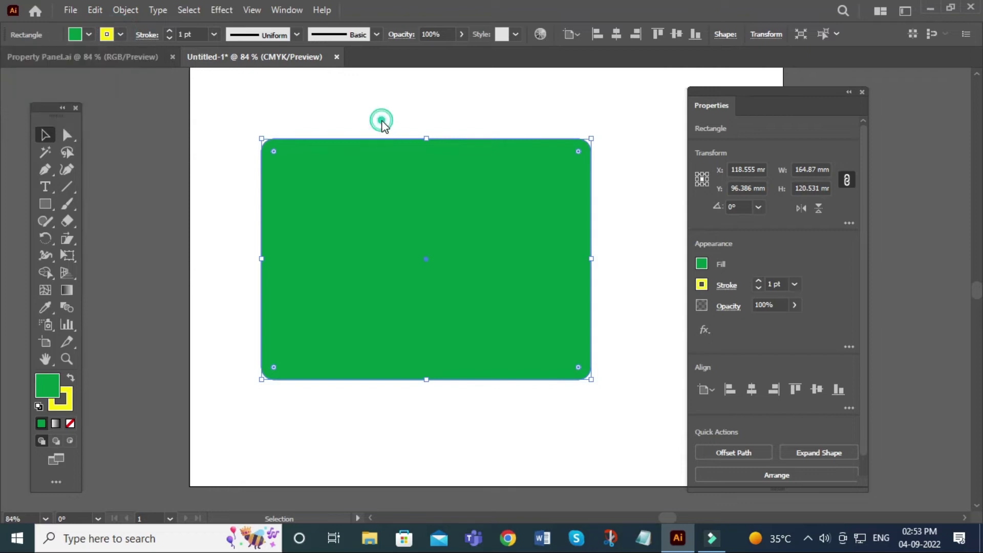
click(361, 181)
click(197, 34)
text(15)
key(Return)
Move the rectangle and scale it down so its stroke thins proportionally.
drag(431, 257, 456, 300)
click(849, 223)
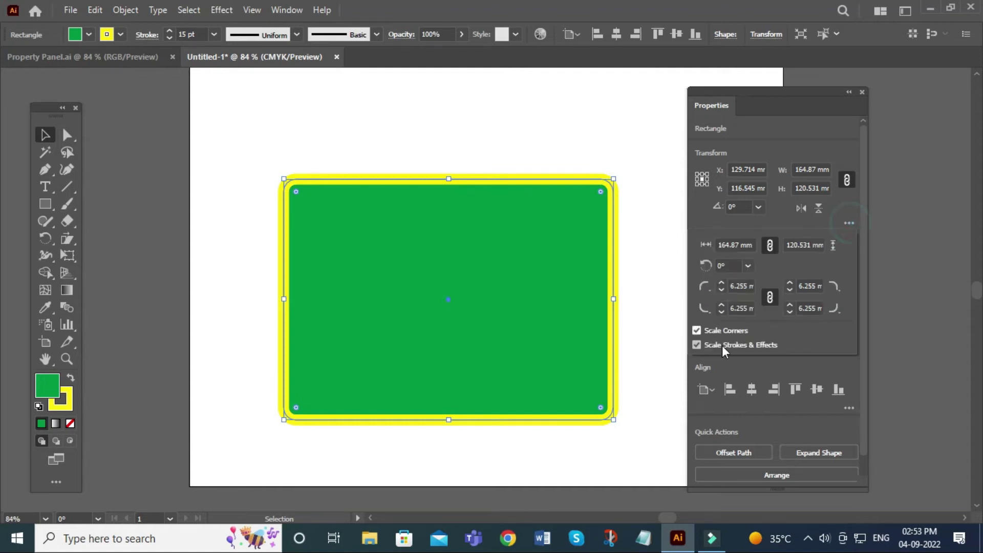
click(576, 126)
click(568, 220)
drag(613, 419, 445, 318)
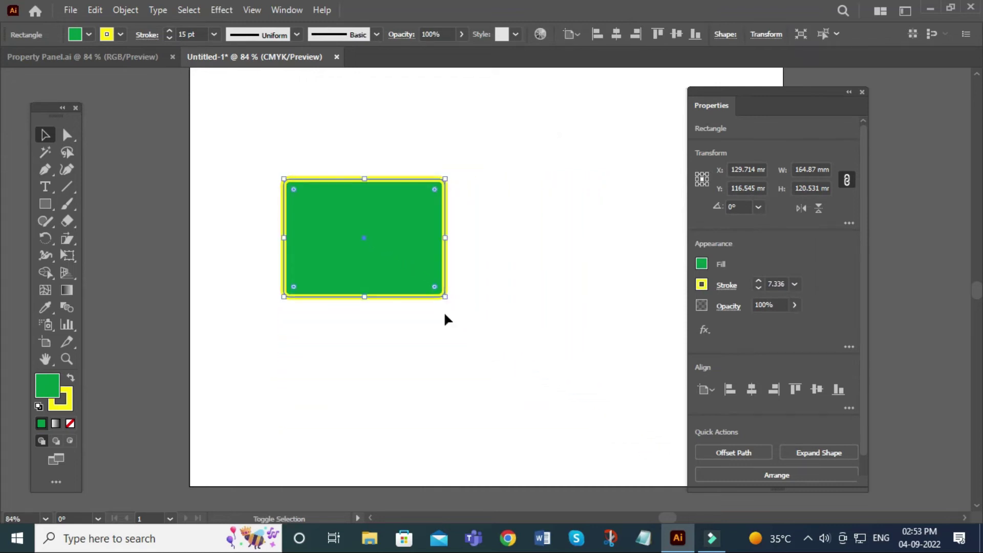
click(194, 34)
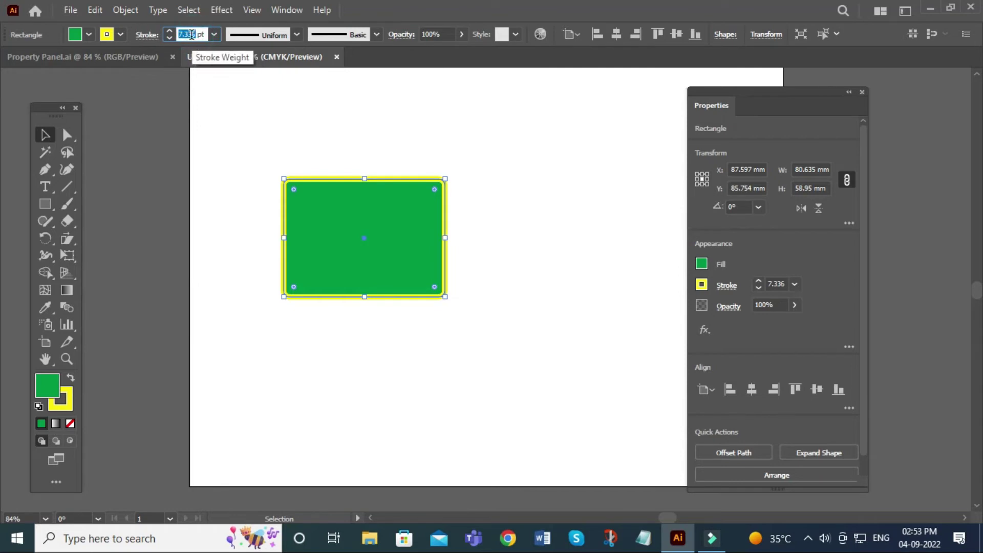
Enlarge the rectangle to 205.822 × 150.471 mm (18.725 pt stroke), reposition it, and remove the stroke.
mouse_move(863, 231)
click(849, 222)
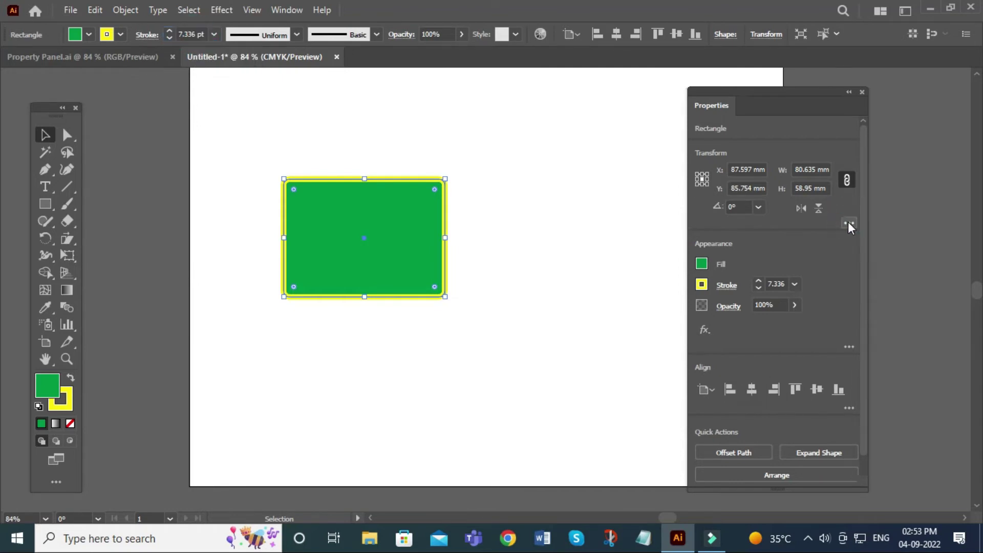
click(735, 344)
click(484, 310)
drag(444, 297, 697, 481)
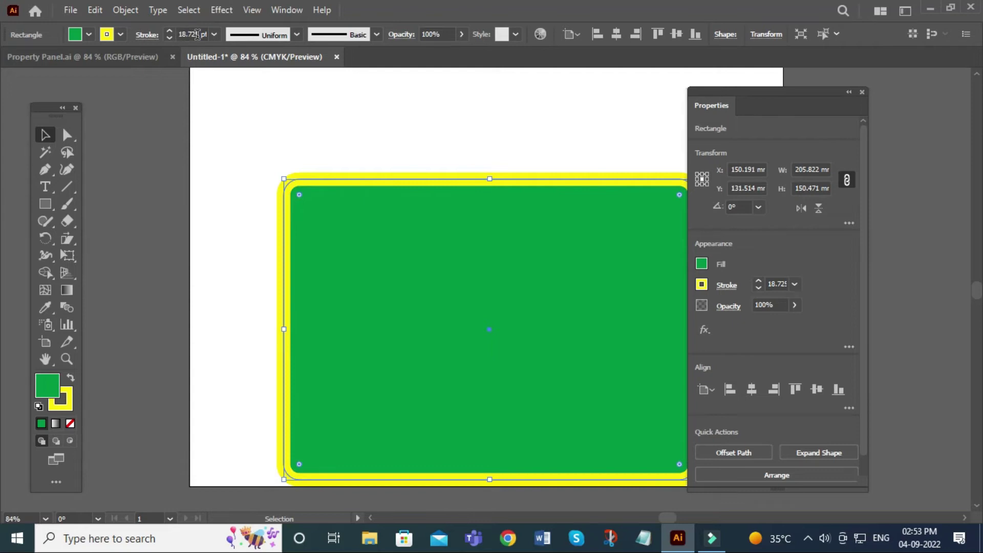
drag(524, 316, 502, 282)
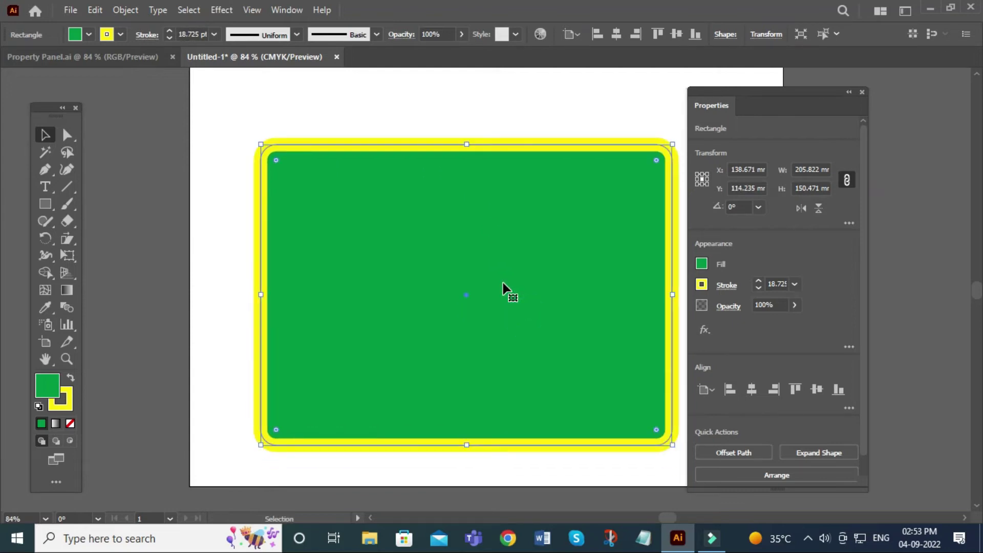
click(848, 223)
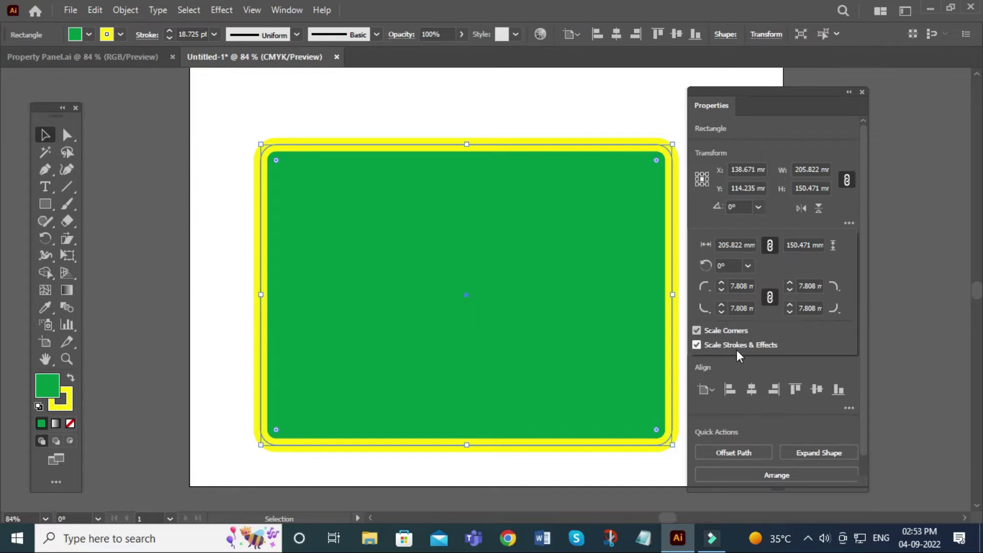
click(621, 330)
drag(621, 341, 604, 318)
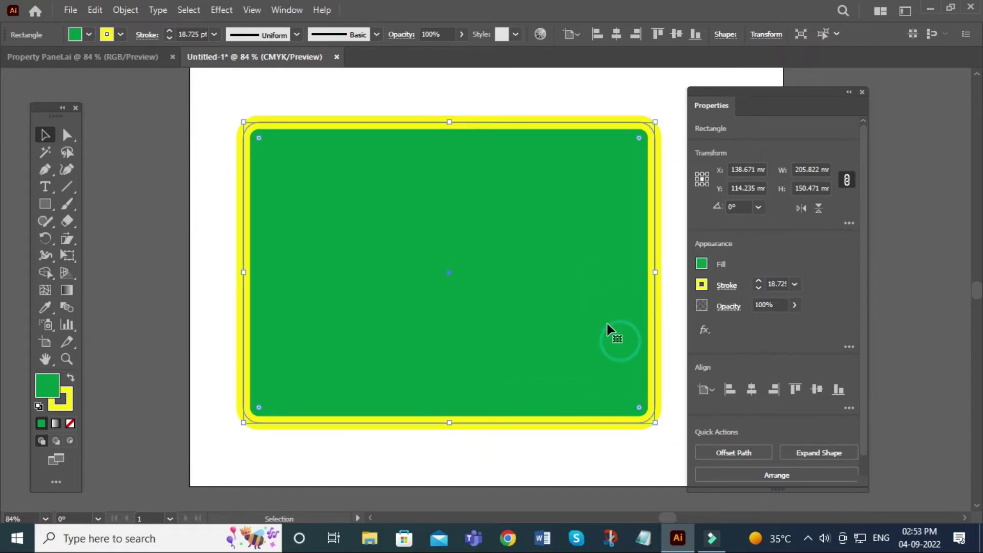
click(63, 404)
click(70, 423)
Nudge the rectangle up-left and change its fill from green to yellow-green.
drag(476, 302, 459, 289)
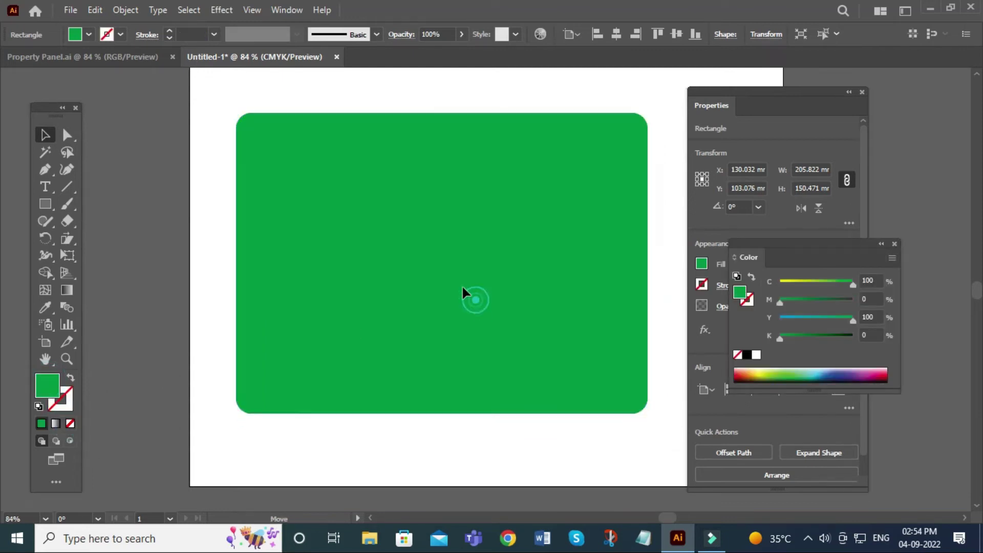
click(896, 244)
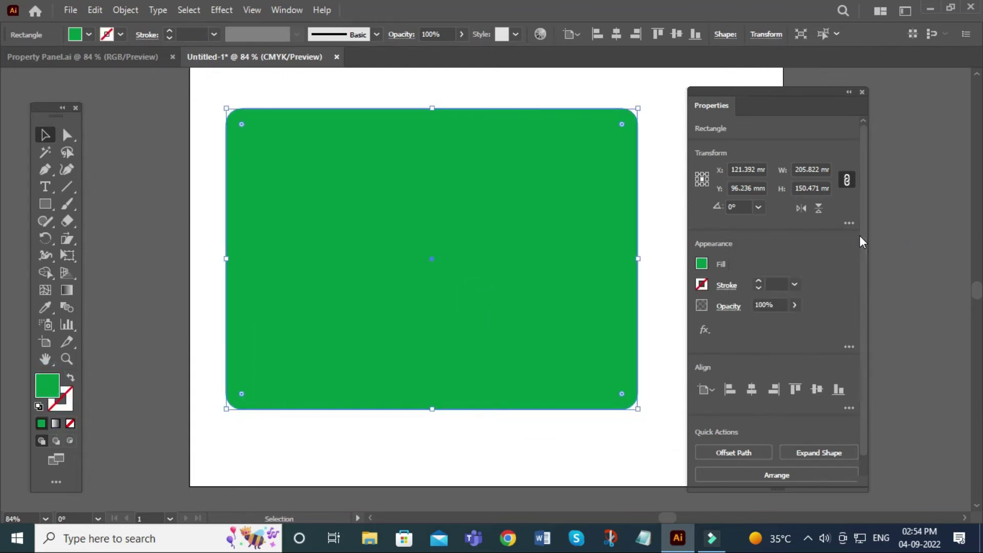
click(848, 223)
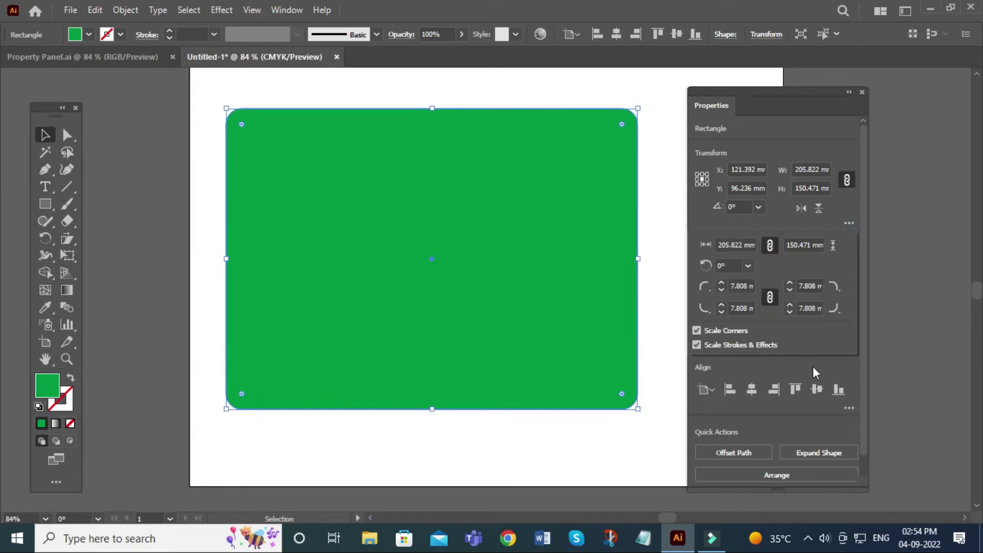
click(863, 376)
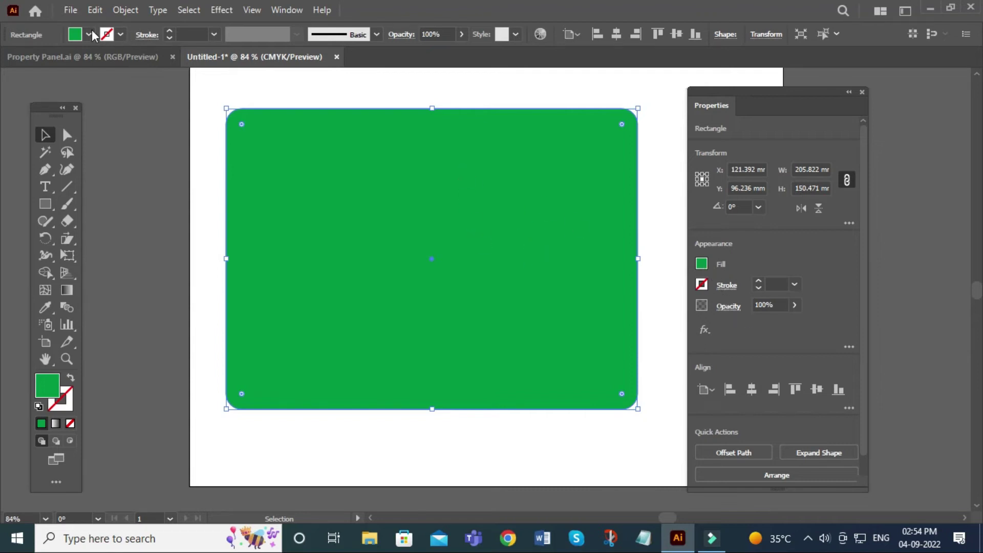
click(701, 264)
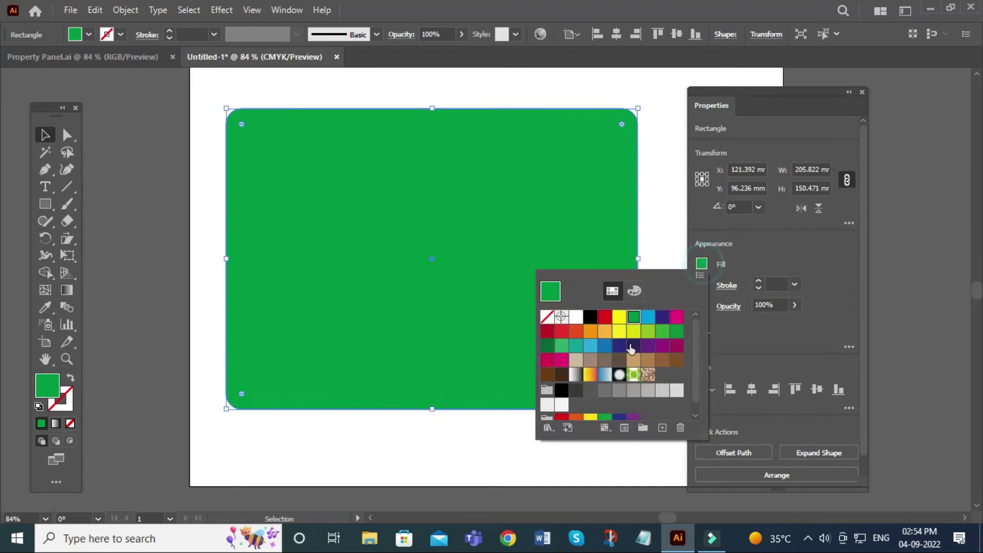
click(647, 331)
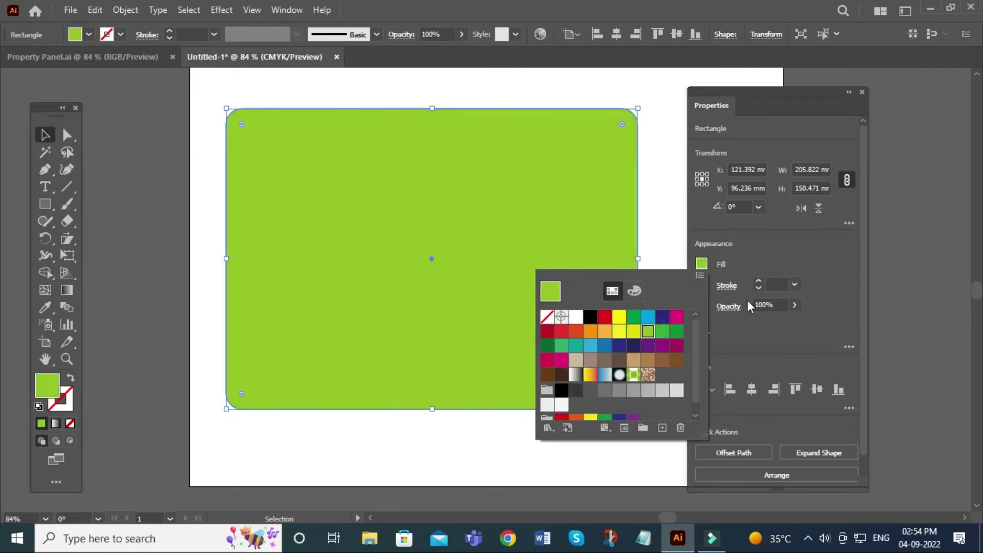
click(788, 256)
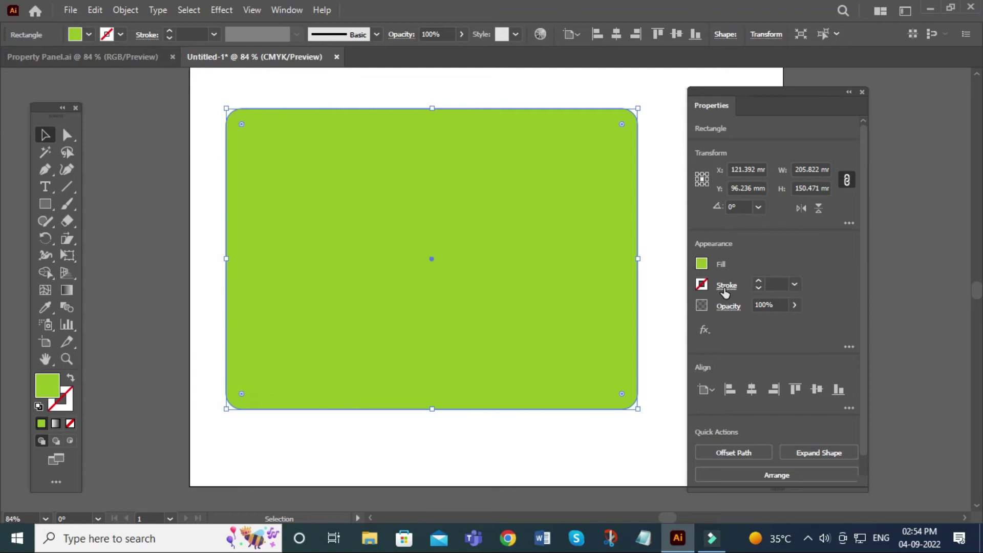
click(702, 284)
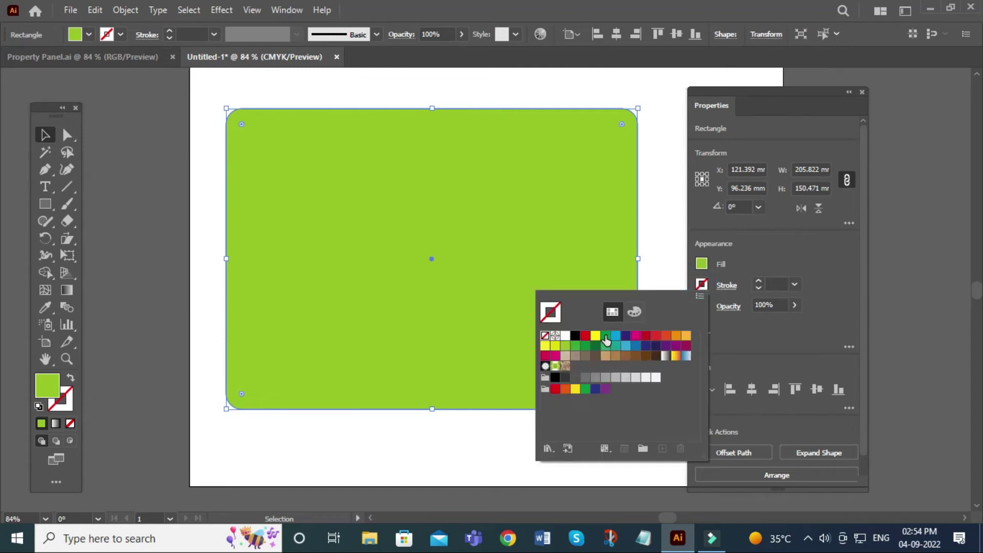
Give the rectangle a dark red 12 pt stroke.
click(646, 335)
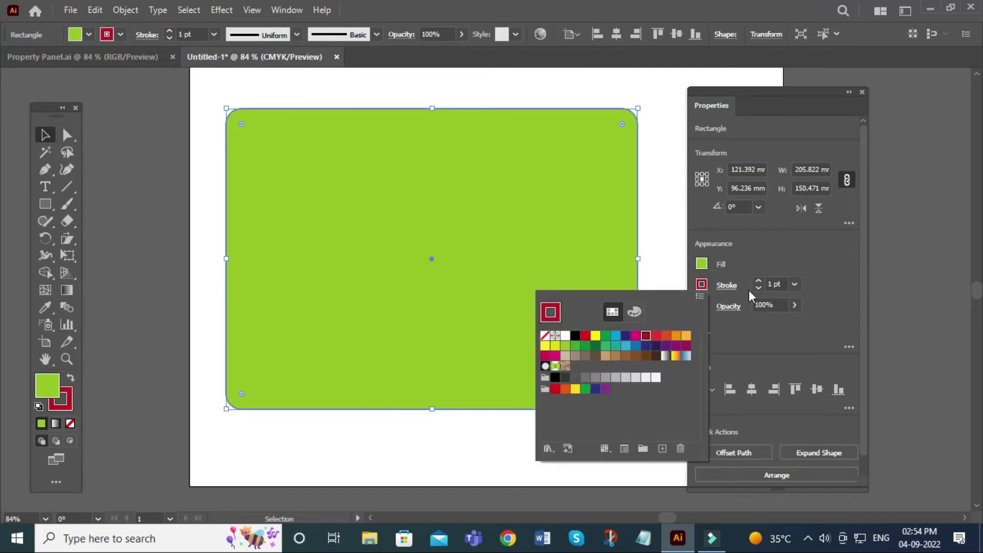
click(794, 283)
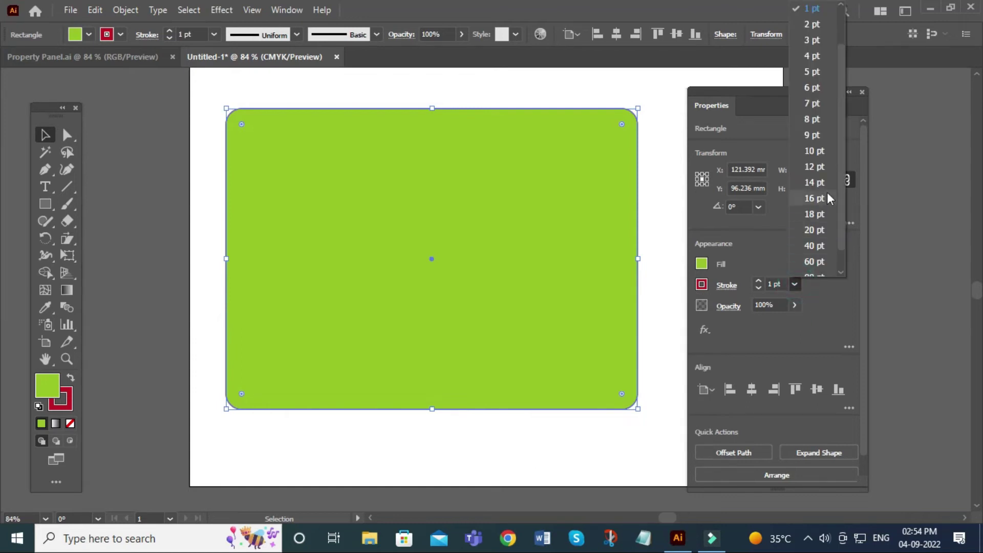
click(814, 167)
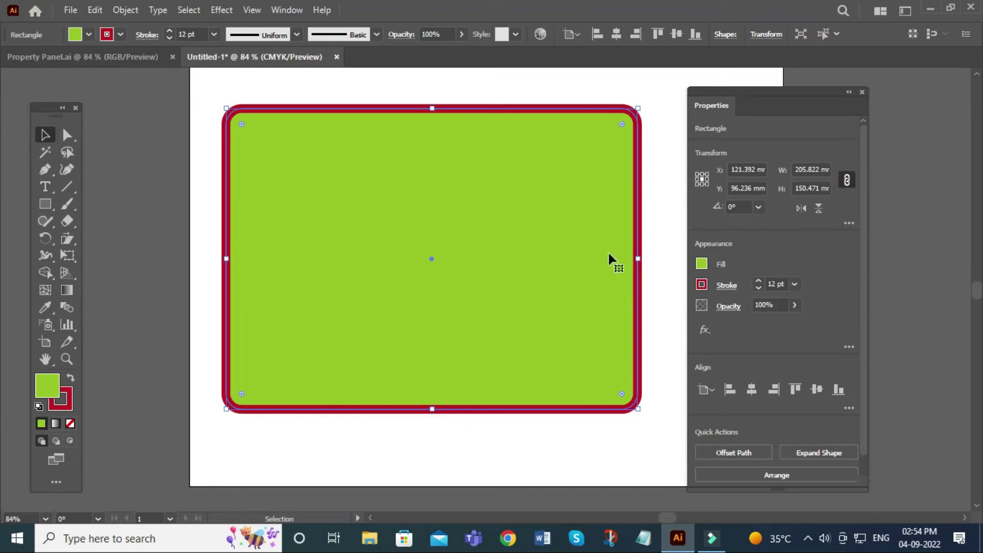
click(795, 306)
Lower the rectangle's opacity, restore it to 100%, and open the full Appearance panel.
mouse_move(785, 324)
mouse_down()
mouse_move(751, 324)
mouse_move(810, 327)
mouse_move(723, 326)
mouse_up()
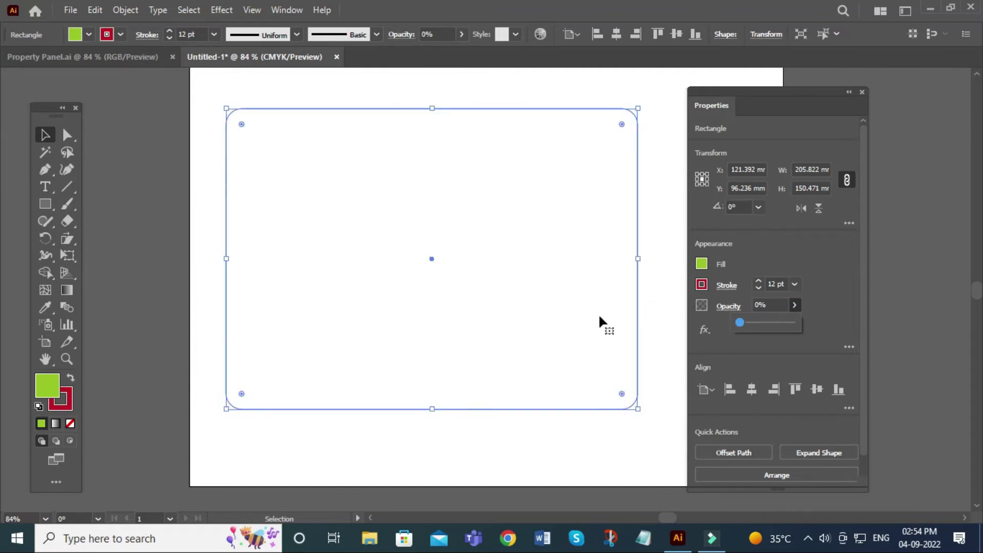
drag(739, 323, 763, 322)
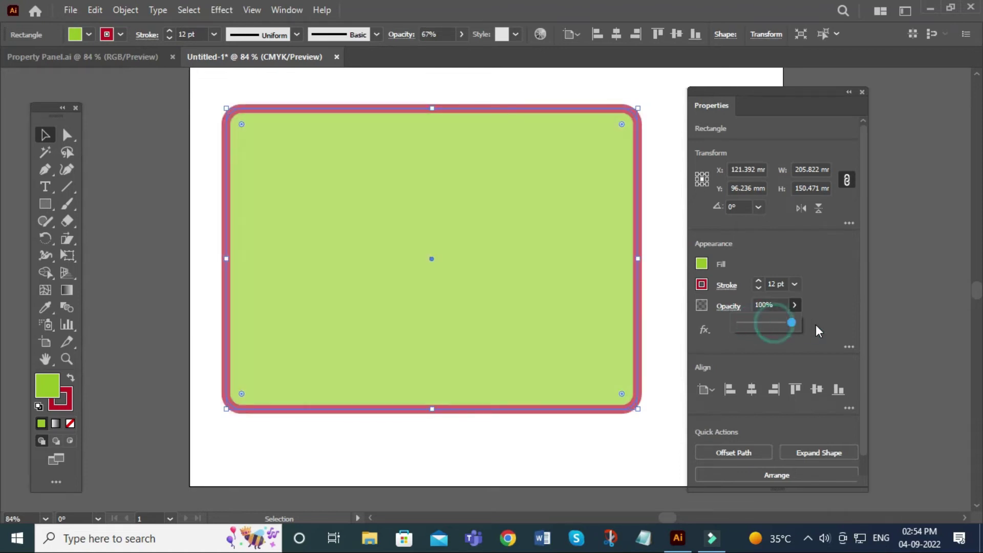
drag(763, 321, 816, 324)
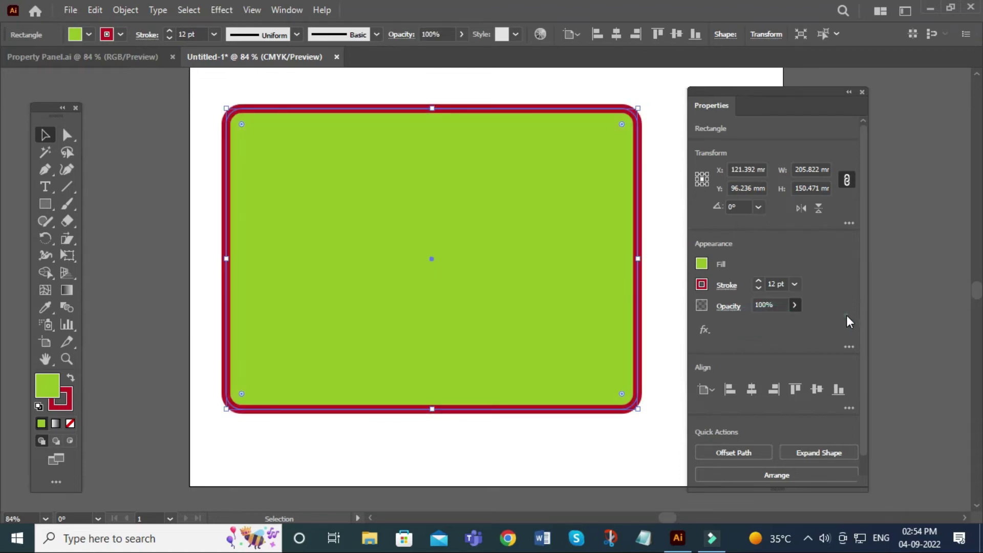
click(728, 307)
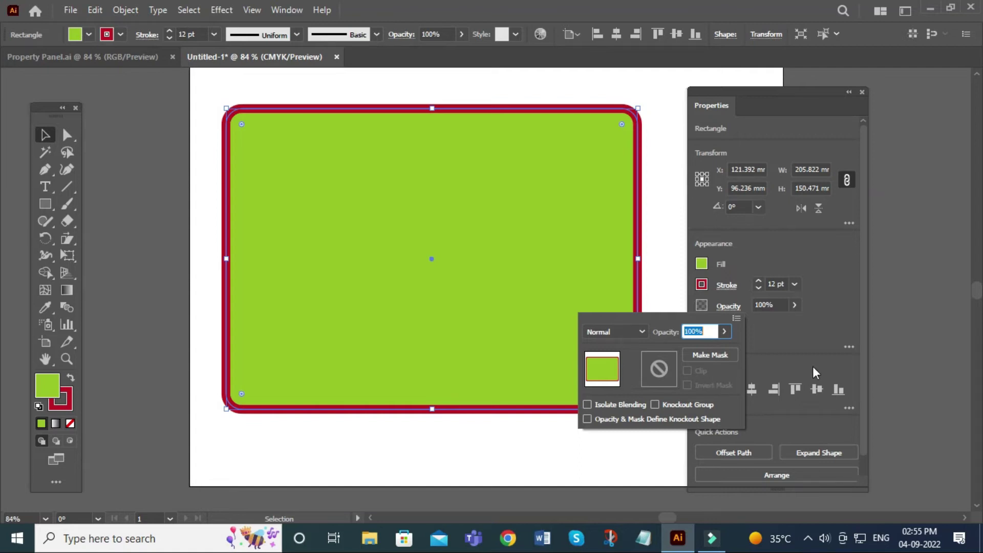
click(842, 307)
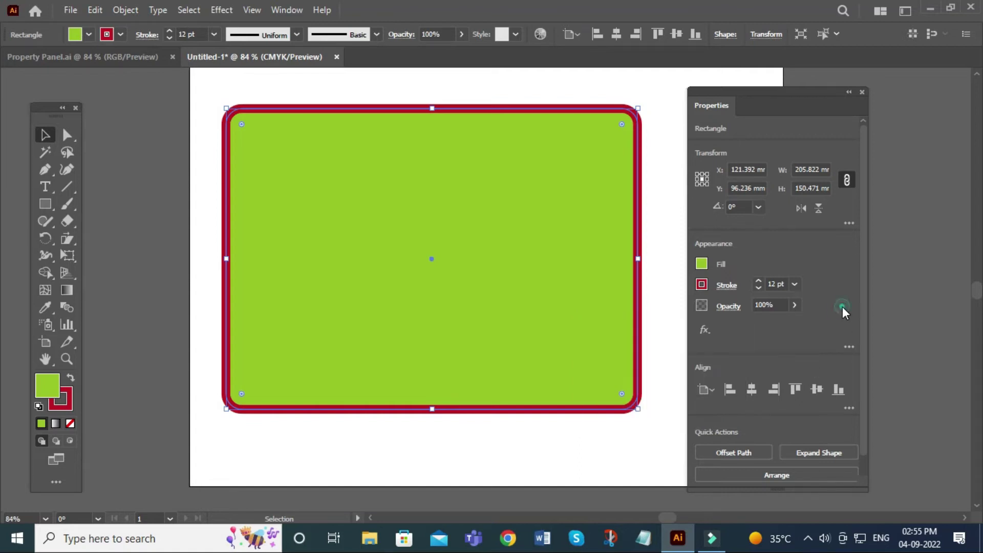
click(849, 347)
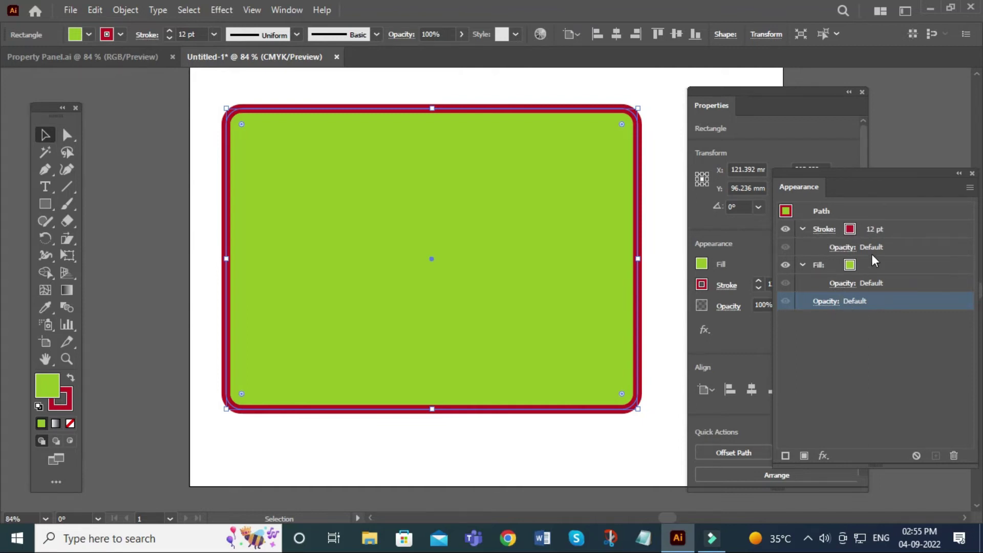
In the Appearance panel, set the stroke to 18 pt and the fill to a brighter green.
click(876, 229)
click(920, 229)
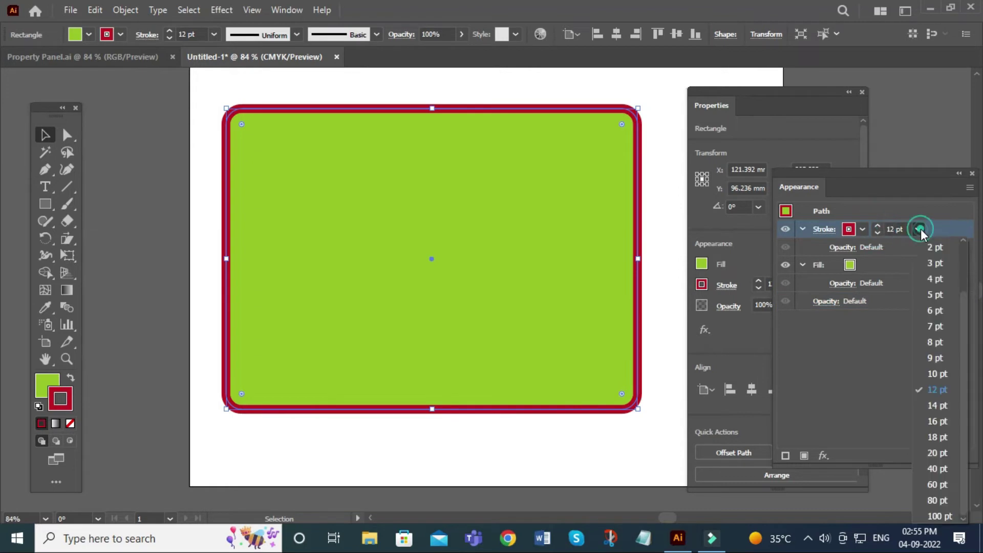
click(940, 436)
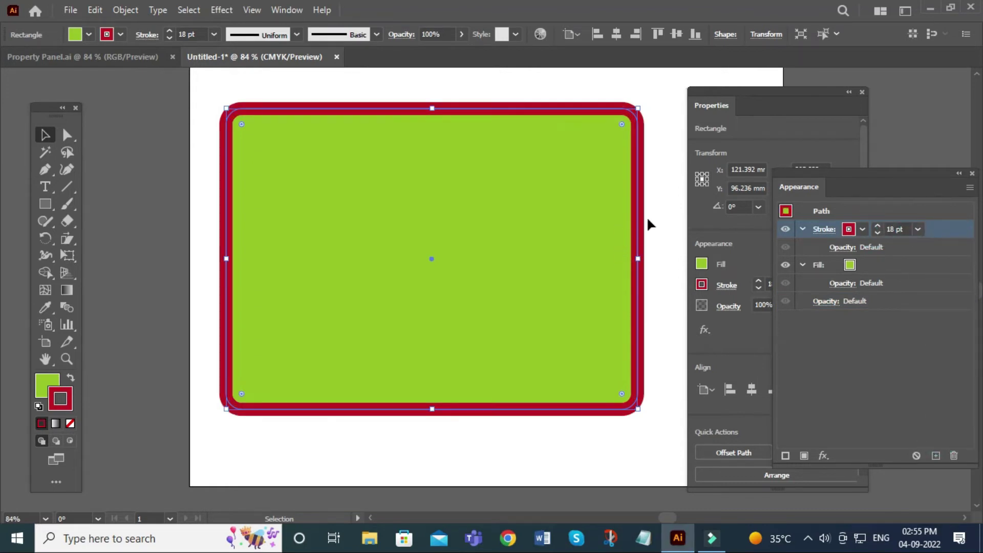
click(849, 264)
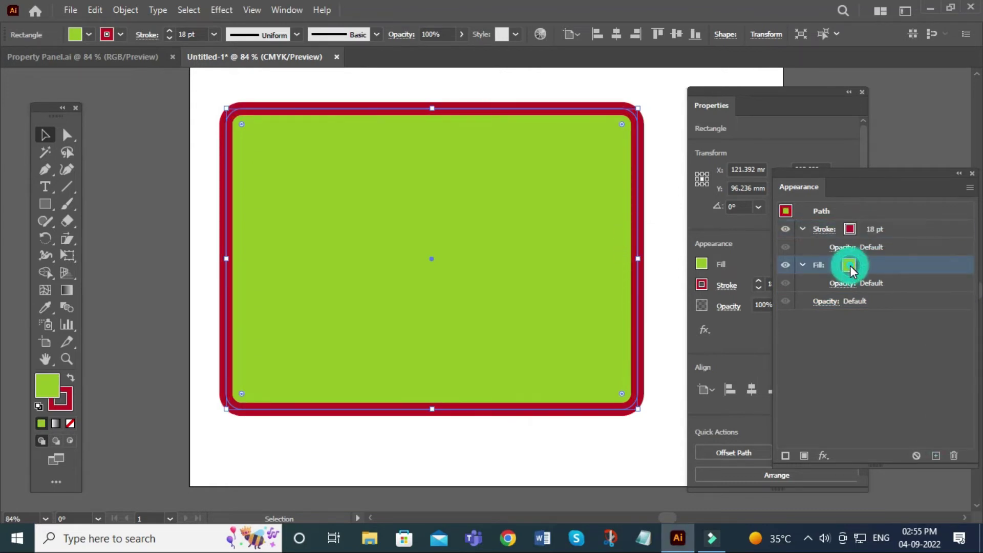
click(818, 305)
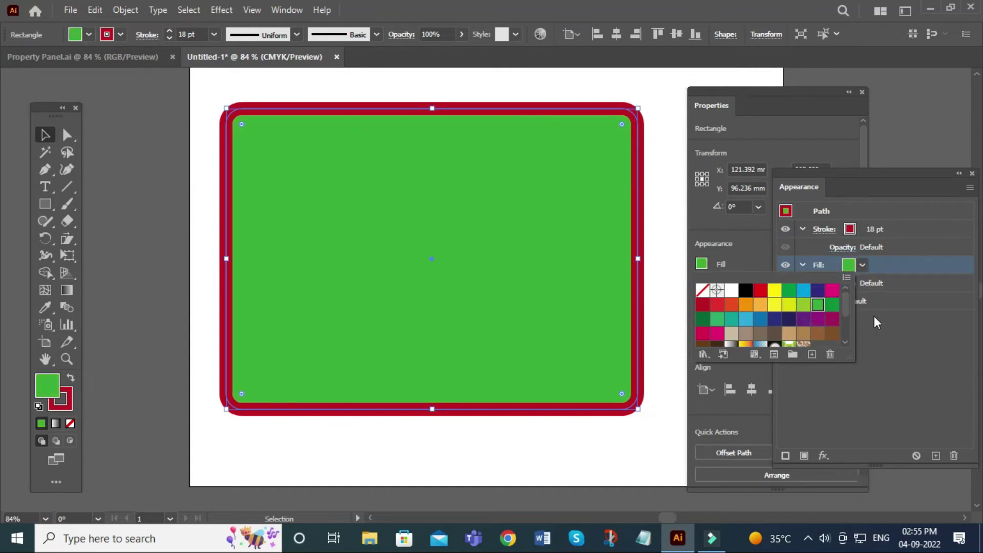
click(910, 351)
Preview a lower object opacity, then close the Appearance panel at 100% opacity.
click(826, 301)
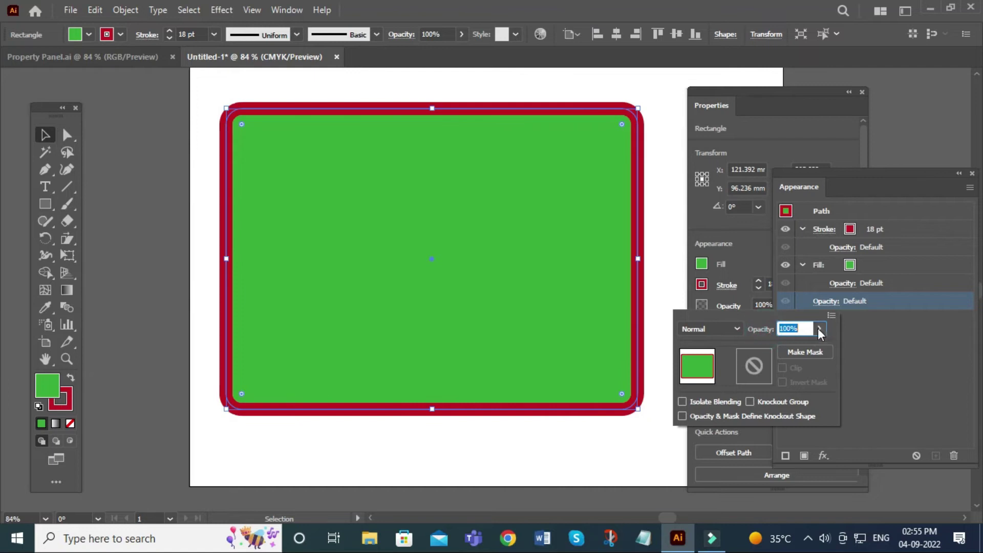
click(818, 328)
mouse_move(809, 341)
mouse_down()
mouse_move(792, 343)
mouse_move(818, 343)
mouse_up()
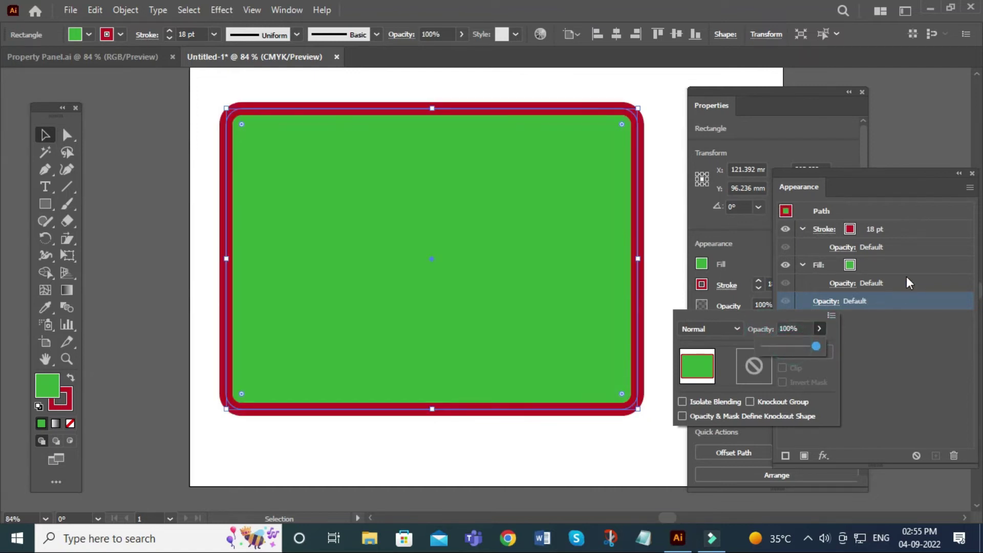
click(926, 410)
click(972, 174)
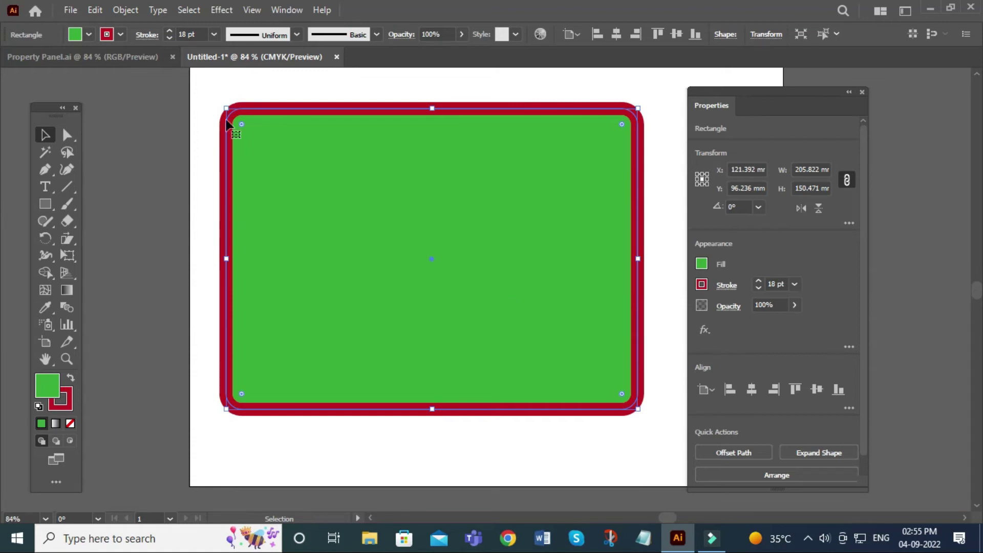
Set the rectangle's stroke to None, nudge it down-right, and browse then dismiss the fx Effects list.
click(121, 34)
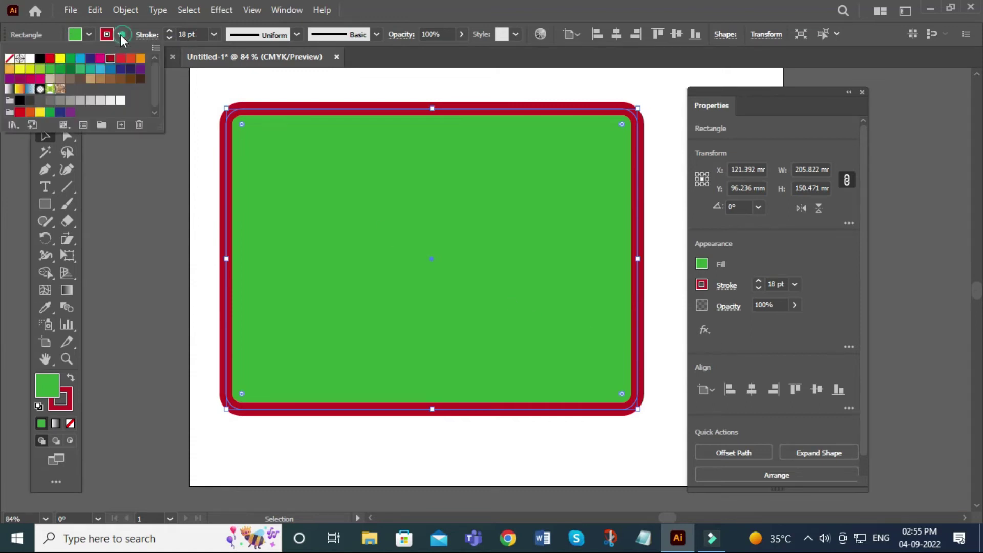
click(7, 65)
click(154, 205)
drag(318, 242, 321, 248)
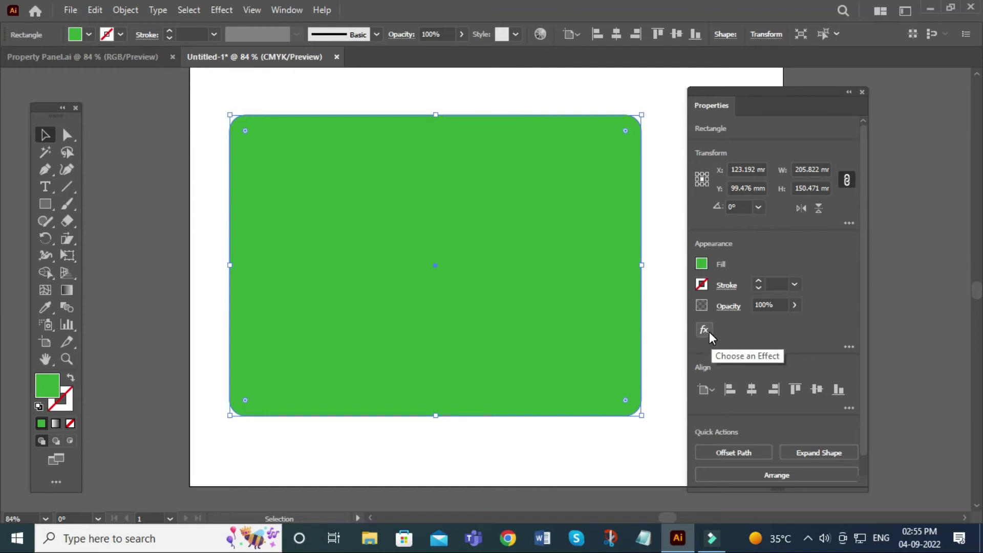
click(707, 331)
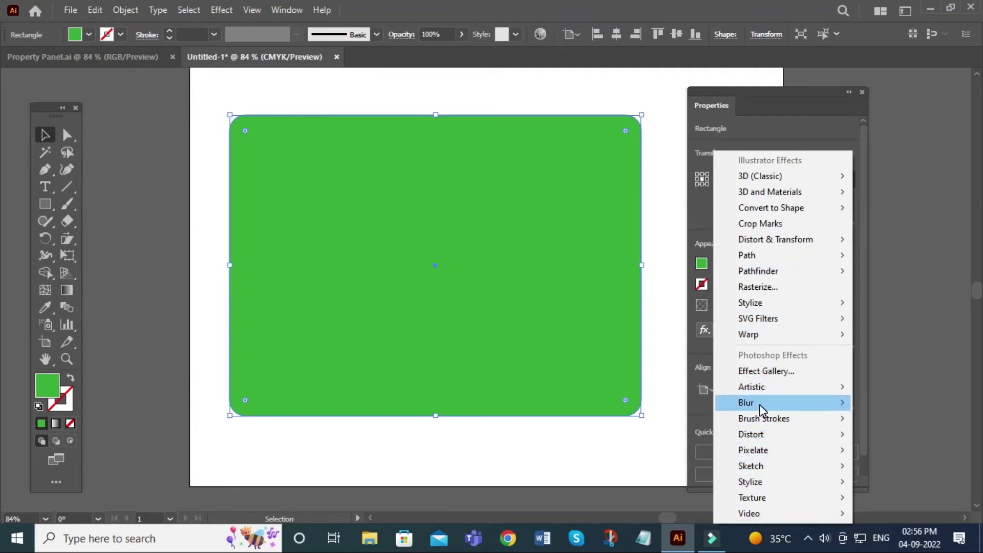
click(699, 352)
Shrink the rectangle to 145.791 × 109.793 mm and move it toward the artboard centre.
drag(866, 353, 864, 409)
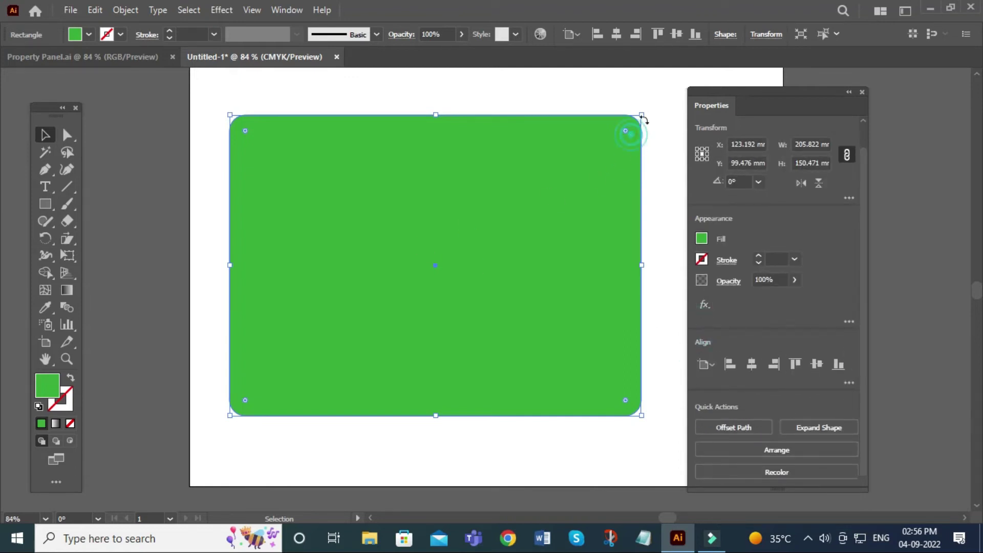
drag(642, 114, 579, 197)
drag(496, 279, 530, 220)
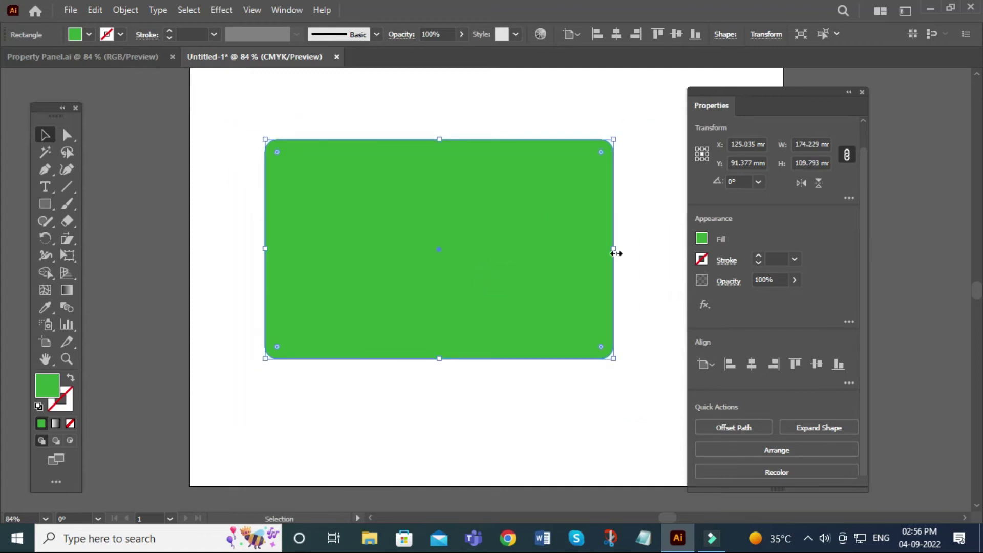
drag(613, 250, 557, 249)
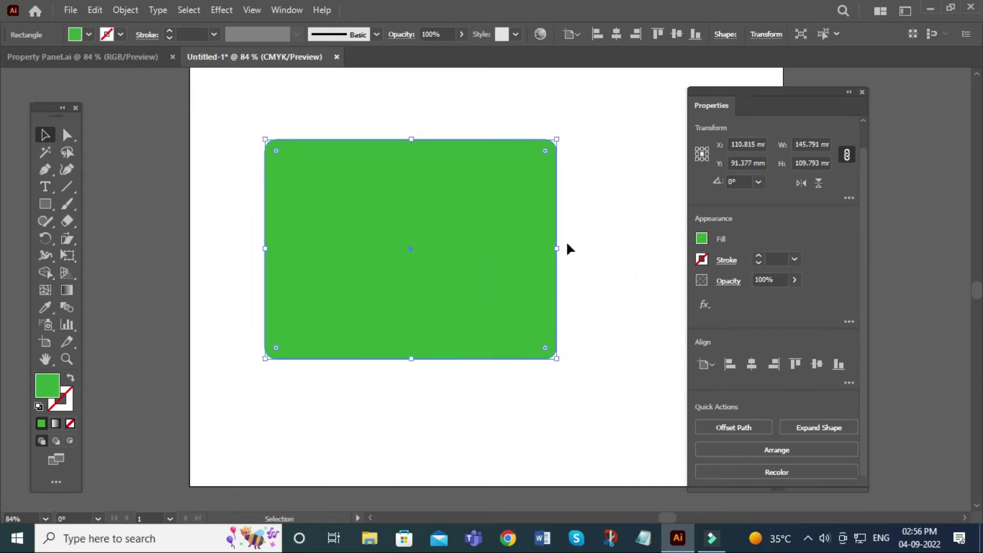
click(614, 200)
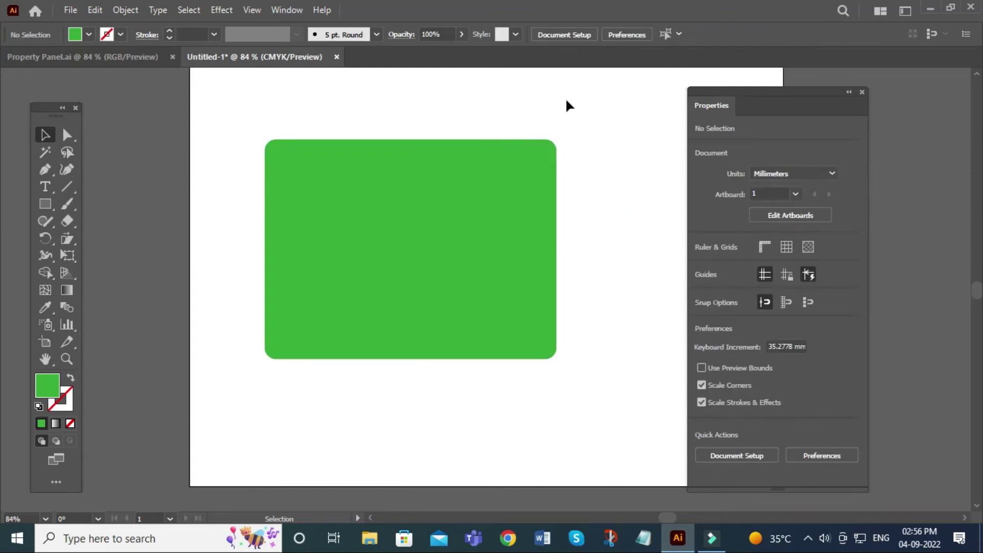
mouse_move(493, 197)
mouse_down()
mouse_move(485, 235)
mouse_move(517, 244)
mouse_up()
click(576, 154)
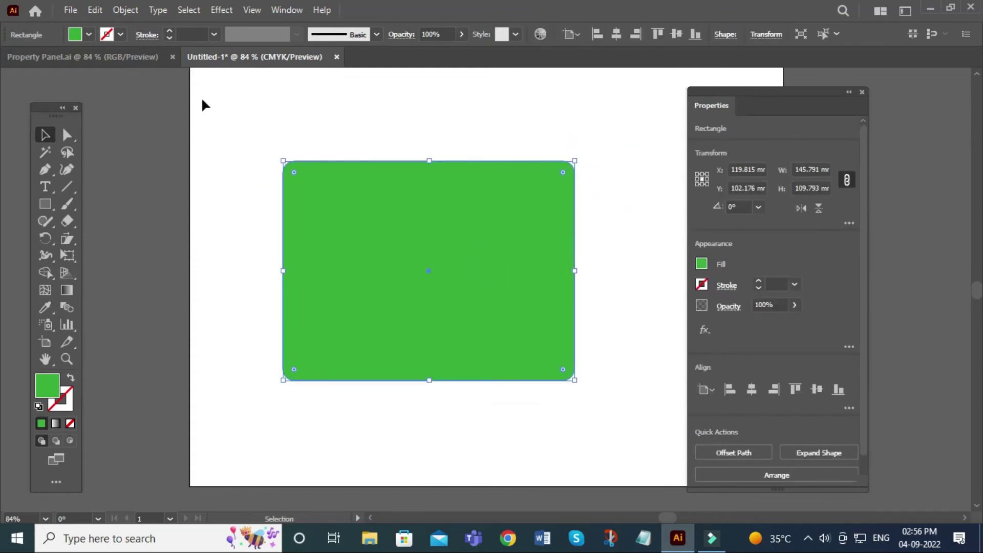
drag(463, 340, 455, 339)
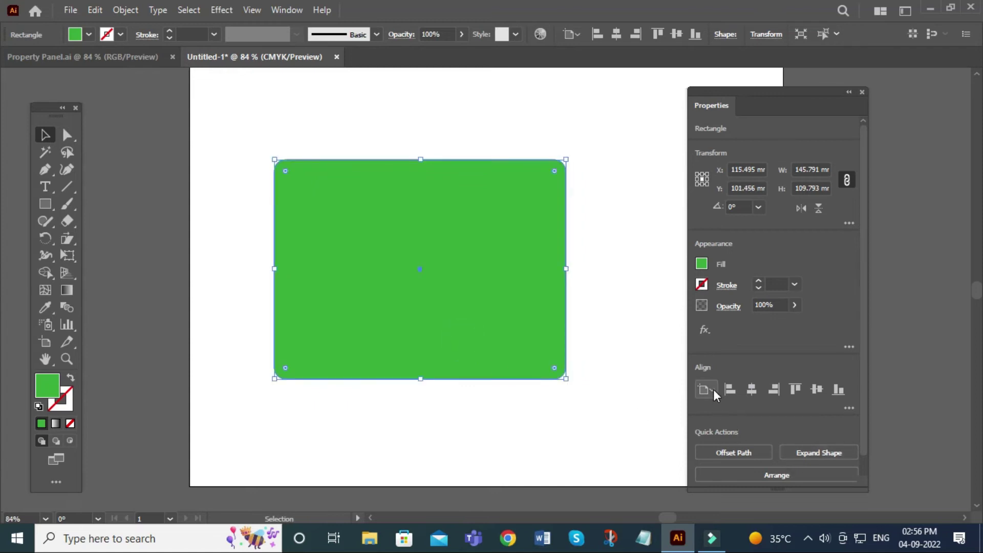
click(713, 389)
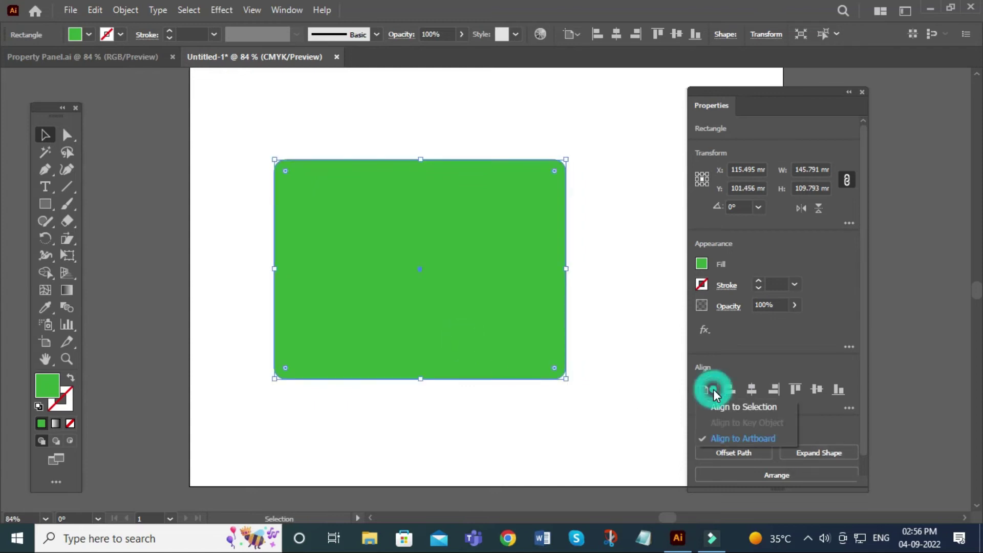
click(750, 438)
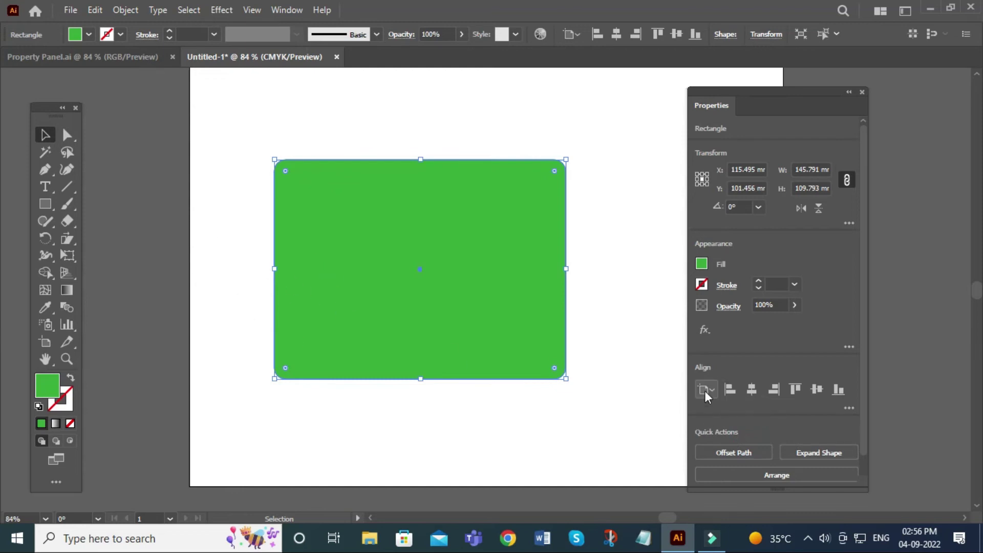
click(730, 392)
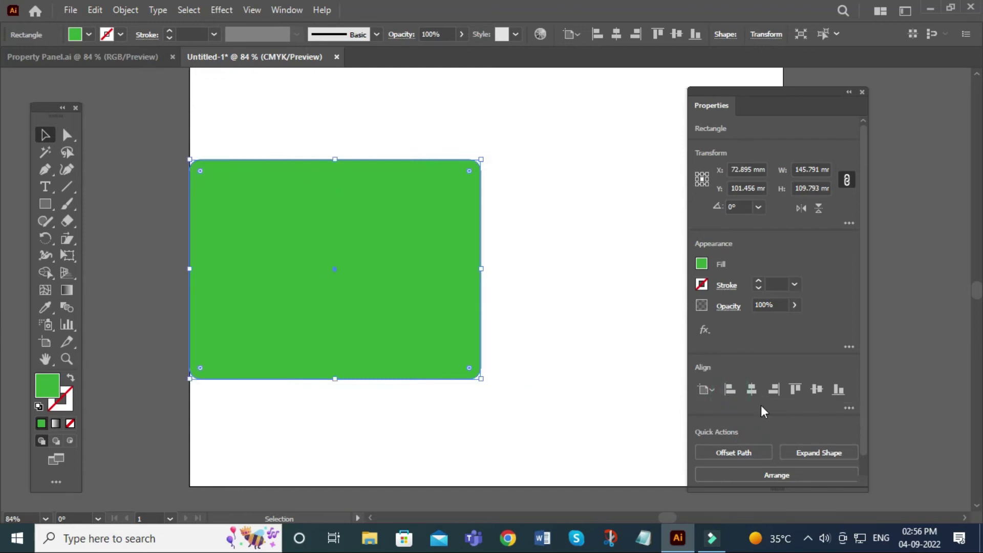
click(793, 391)
click(841, 395)
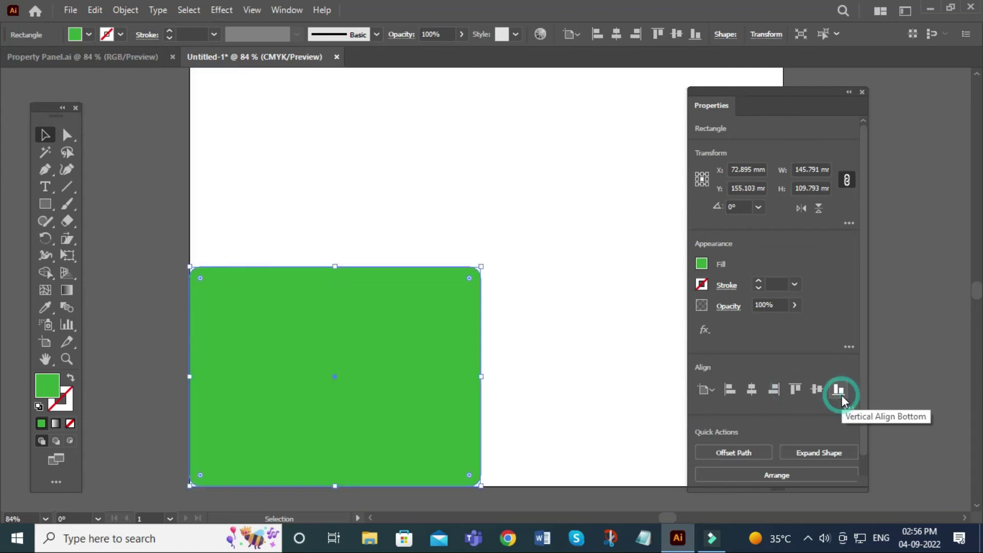
click(775, 390)
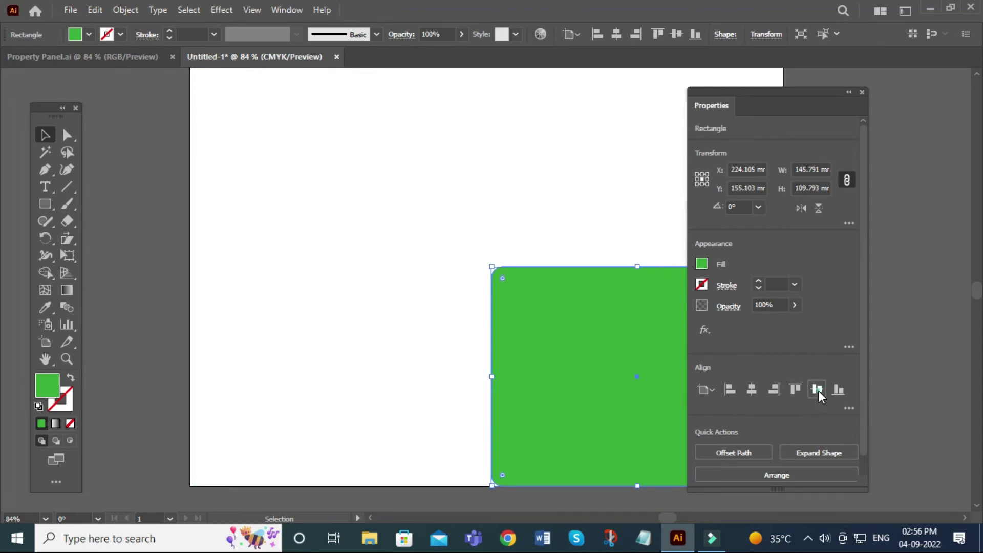
click(818, 391)
click(751, 390)
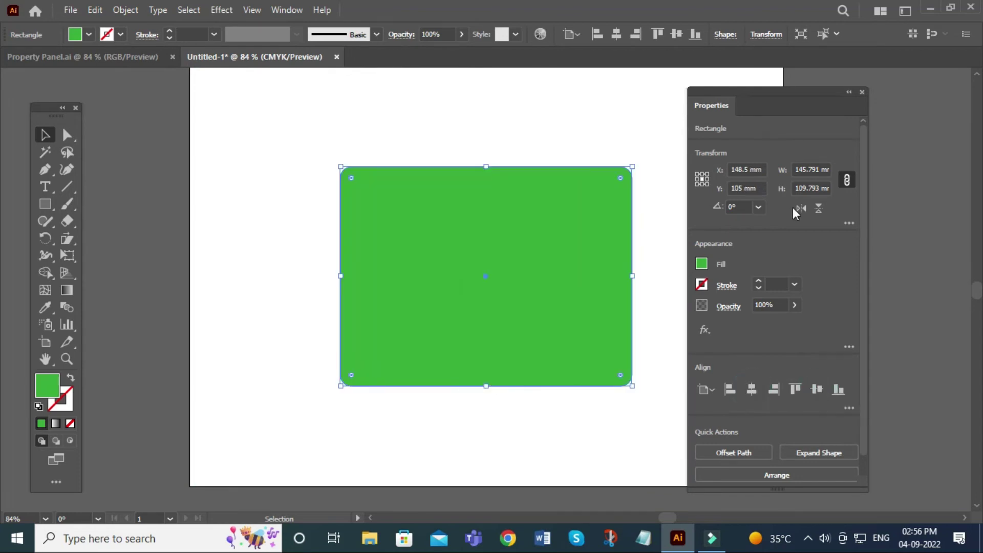
drag(768, 89, 788, 87)
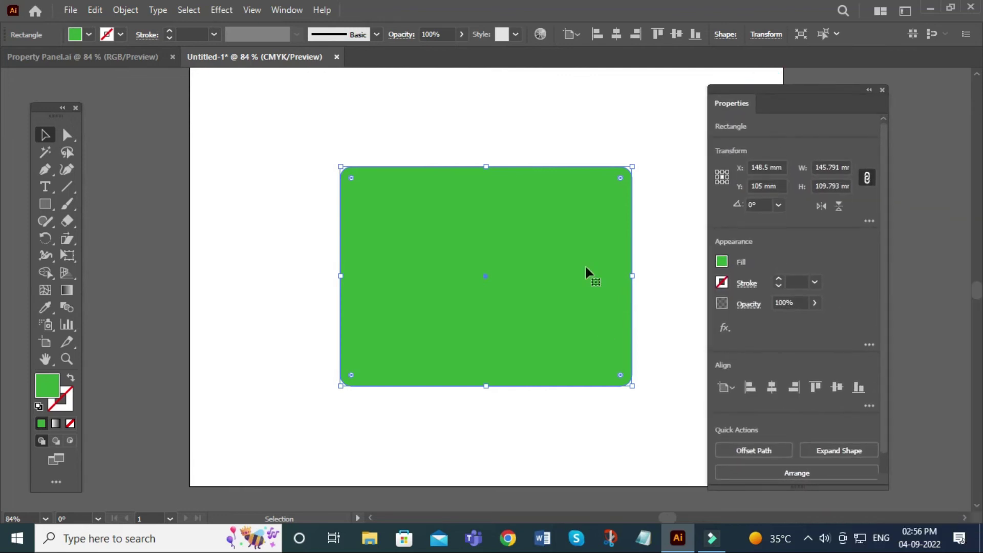
click(772, 385)
drag(883, 392, 883, 440)
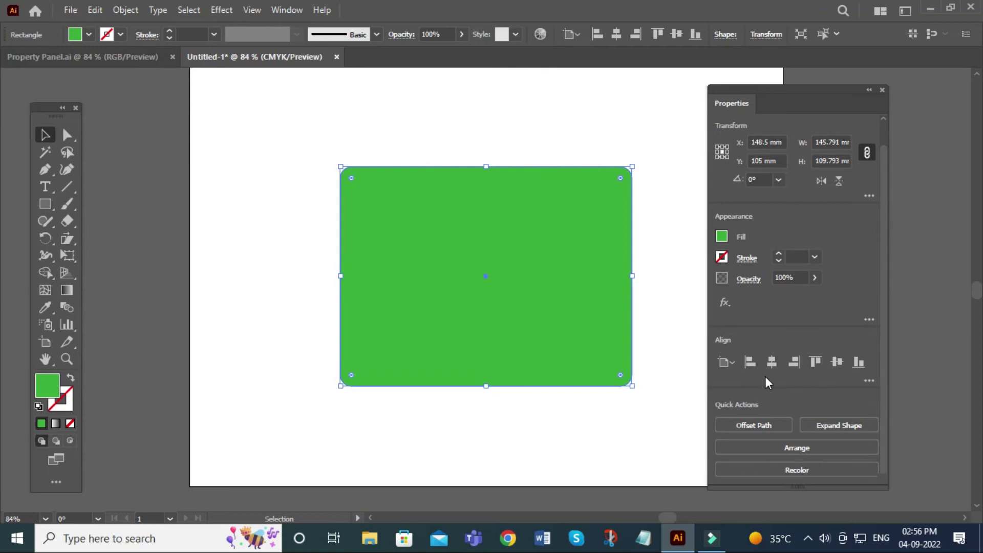
click(868, 380)
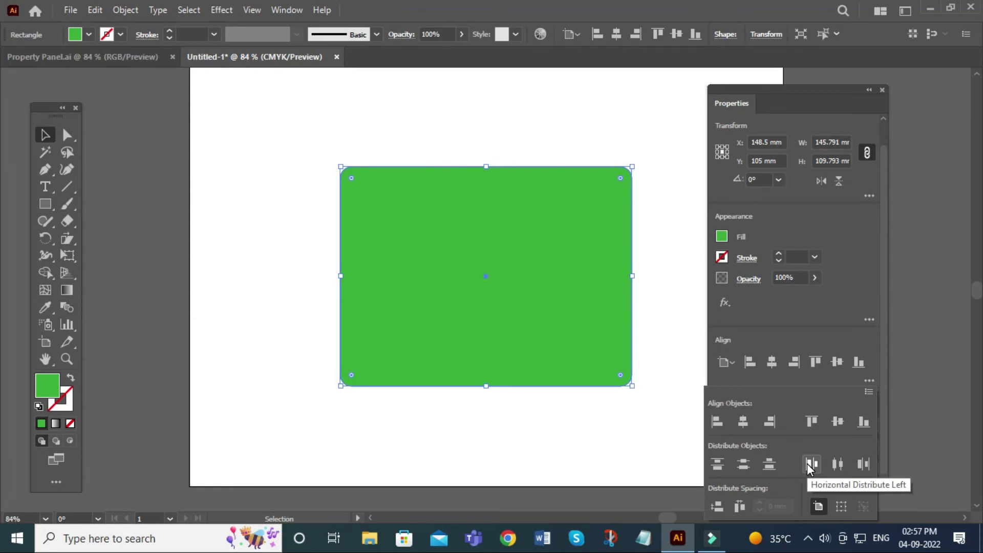
click(878, 345)
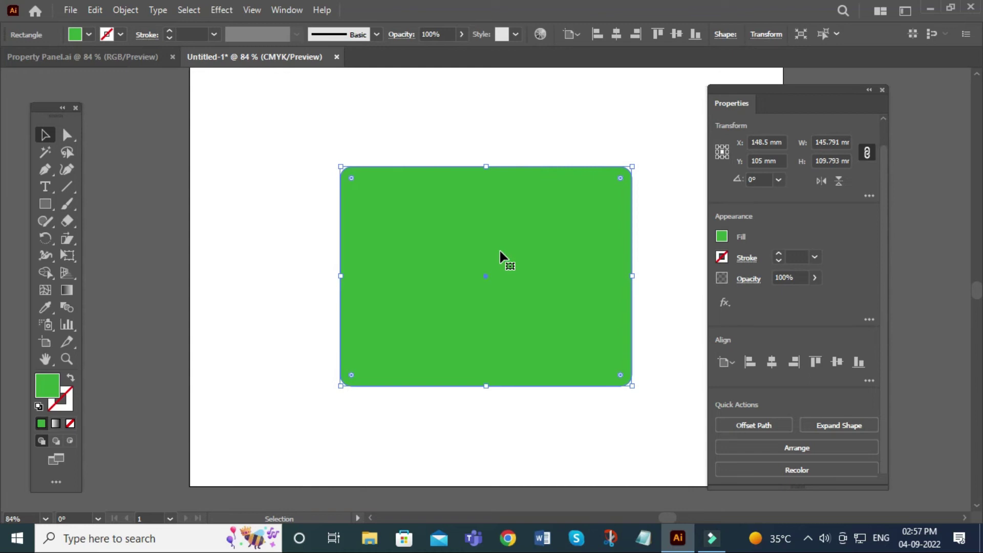
Create a 5 mm Offset Path copy of the rectangle and pick the inner original.
click(748, 425)
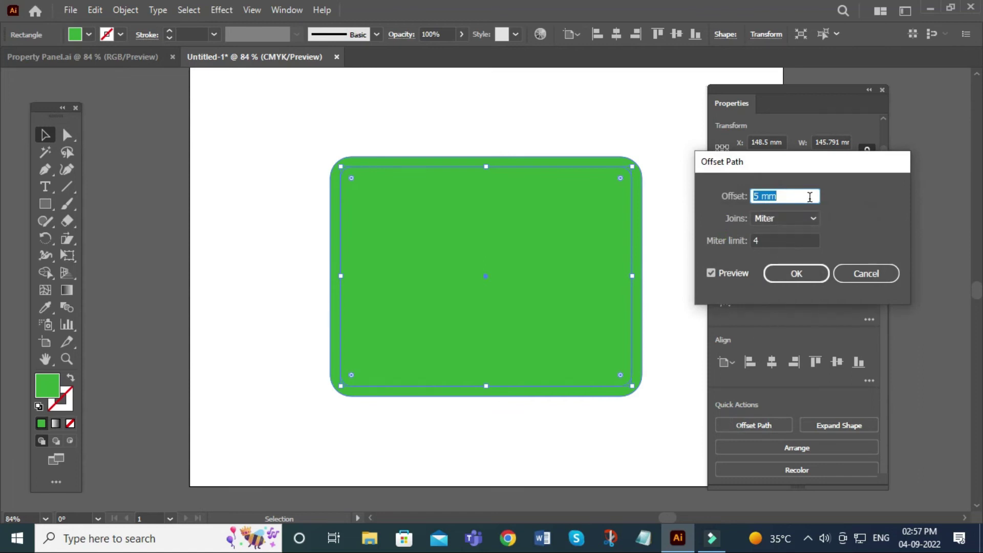
click(795, 277)
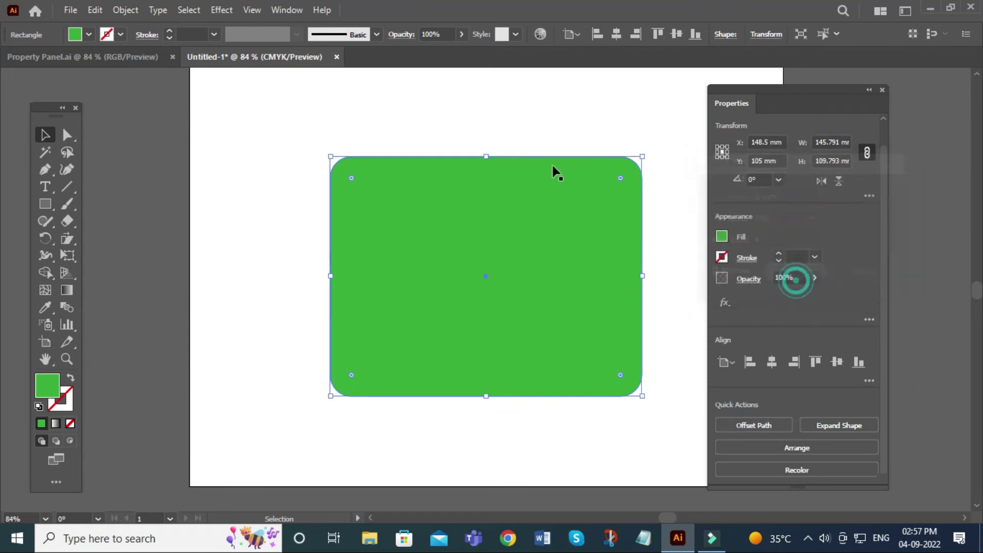
click(589, 110)
click(605, 183)
mouse_move(619, 226)
mouse_down()
mouse_move(463, 229)
mouse_move(91, 41)
mouse_up()
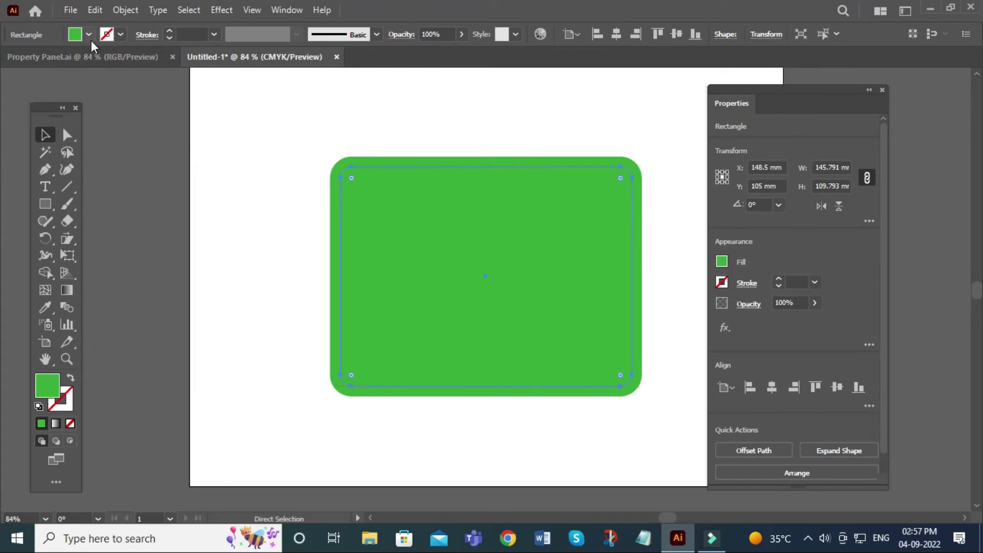
Color the inner rectangle yellow, then delete it, leaving the larger green rectangle selected.
click(89, 34)
click(82, 65)
click(416, 114)
click(45, 135)
click(145, 152)
click(462, 237)
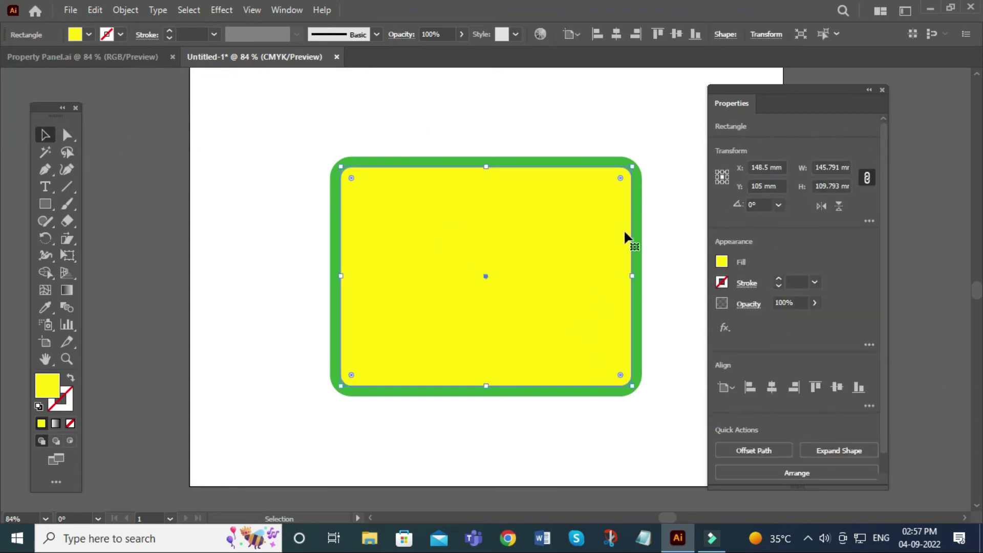
key(Delete)
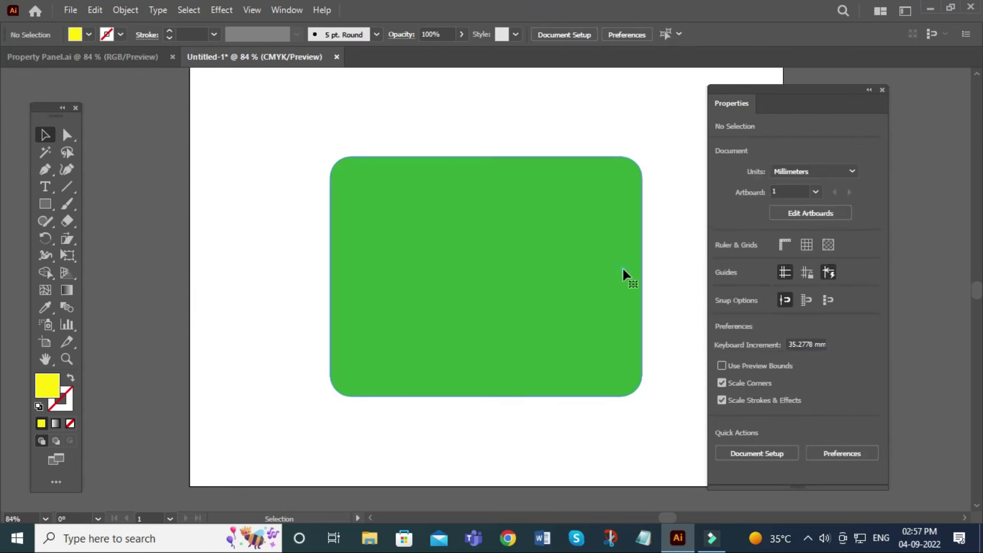
click(622, 267)
Drag a live-corner widget to round the corners more, try Expand Shape, then undo it.
scroll(885, 425, down, 2)
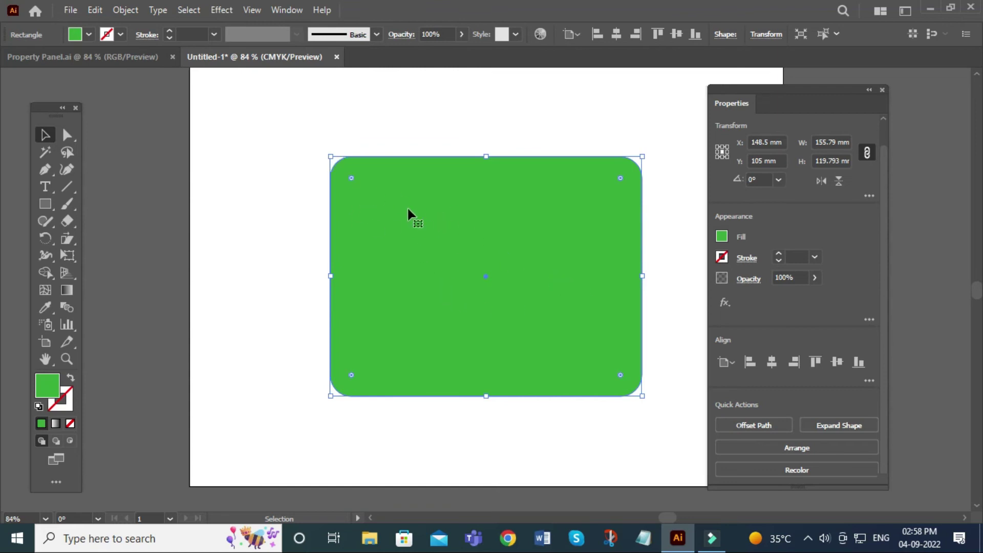
drag(620, 375, 608, 344)
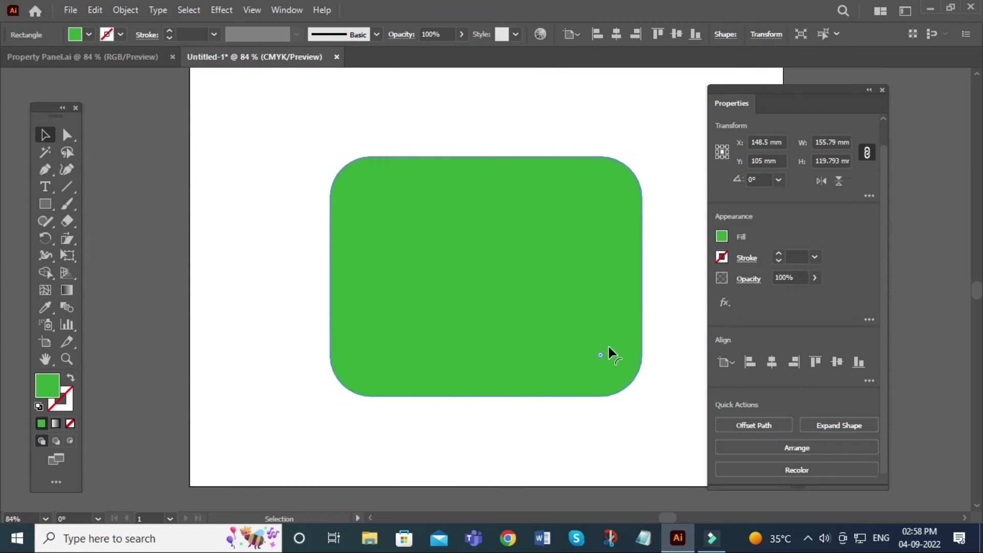
click(842, 425)
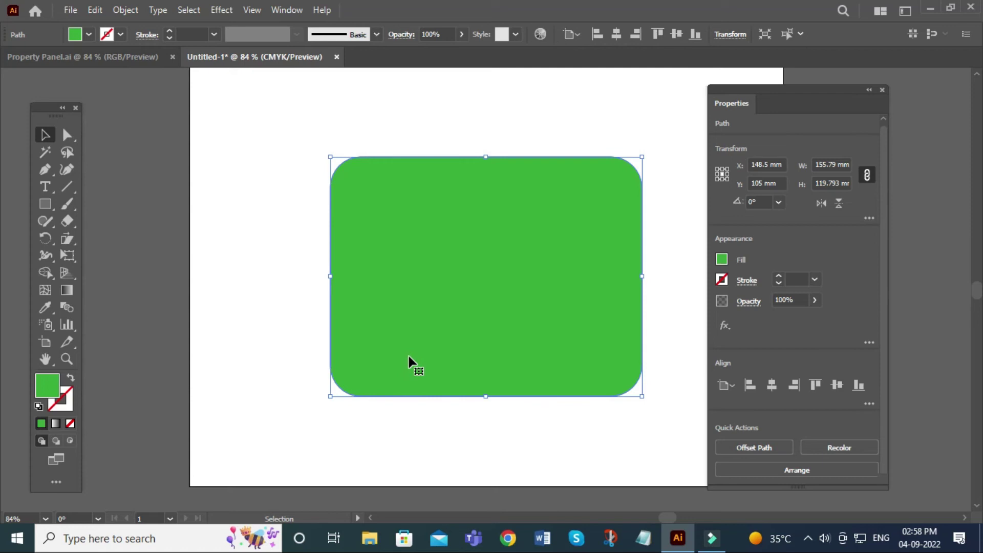
key(ctrl+z)
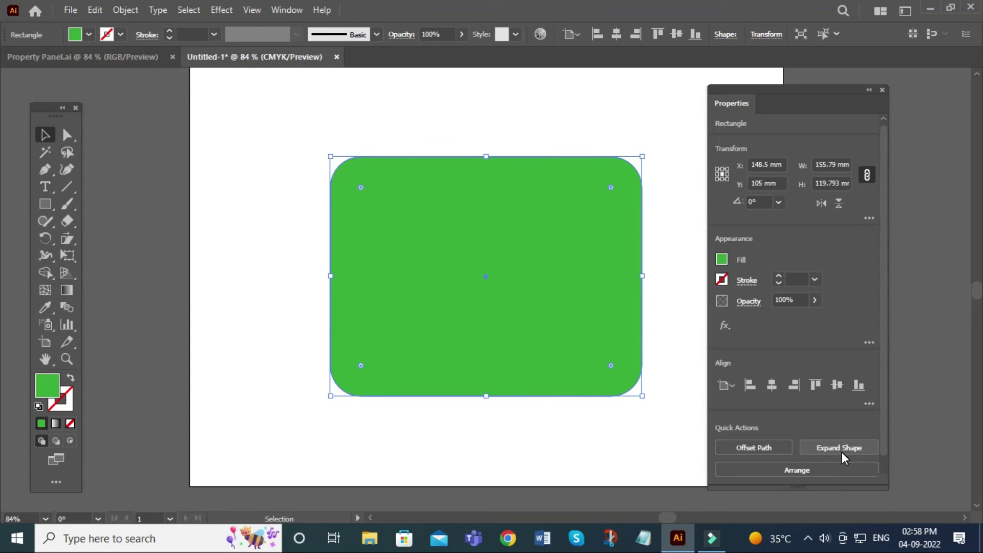
drag(884, 441, 884, 482)
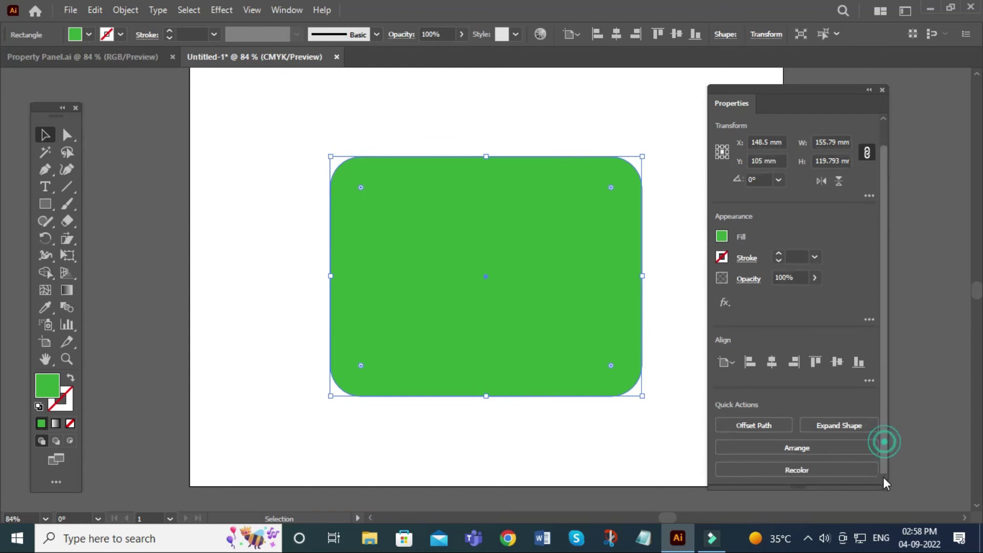
Dismiss the stacking options and draw a circle over the rectangle's lower-left corner.
click(807, 451)
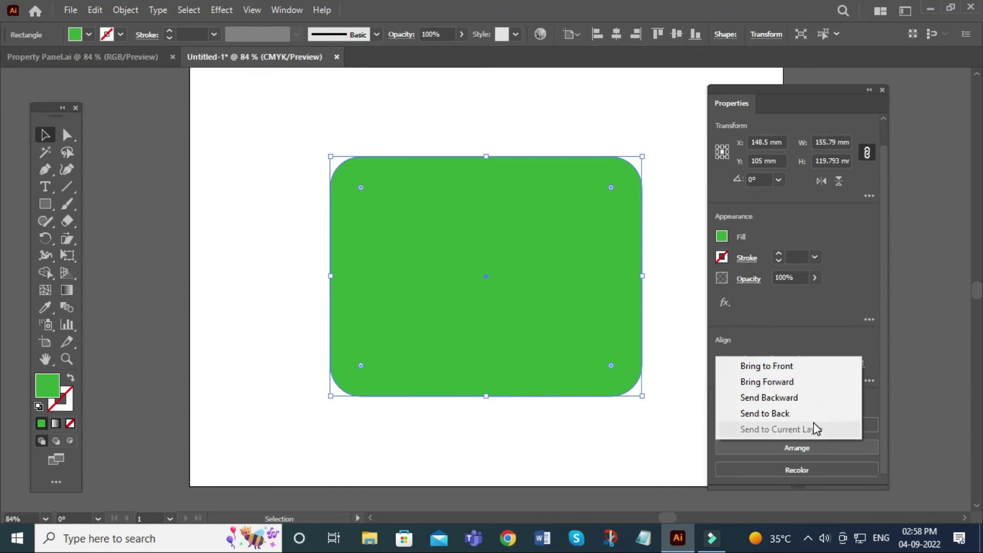
click(642, 447)
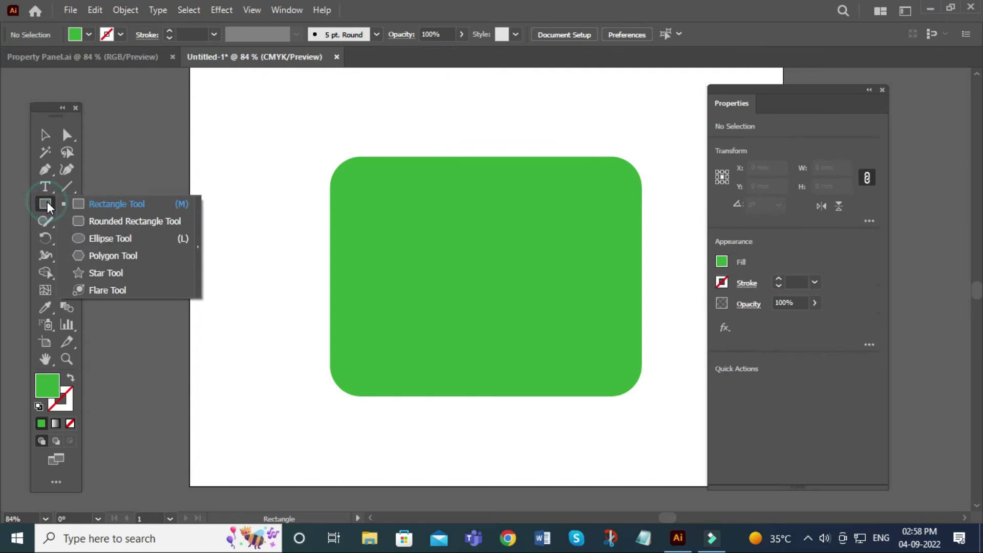
drag(47, 202, 82, 237)
mouse_move(274, 289)
mouse_down()
mouse_move(383, 444)
mouse_move(435, 448)
mouse_up()
Fill the circle red and move it further left over the rectangle's corner.
click(45, 135)
click(77, 34)
click(69, 60)
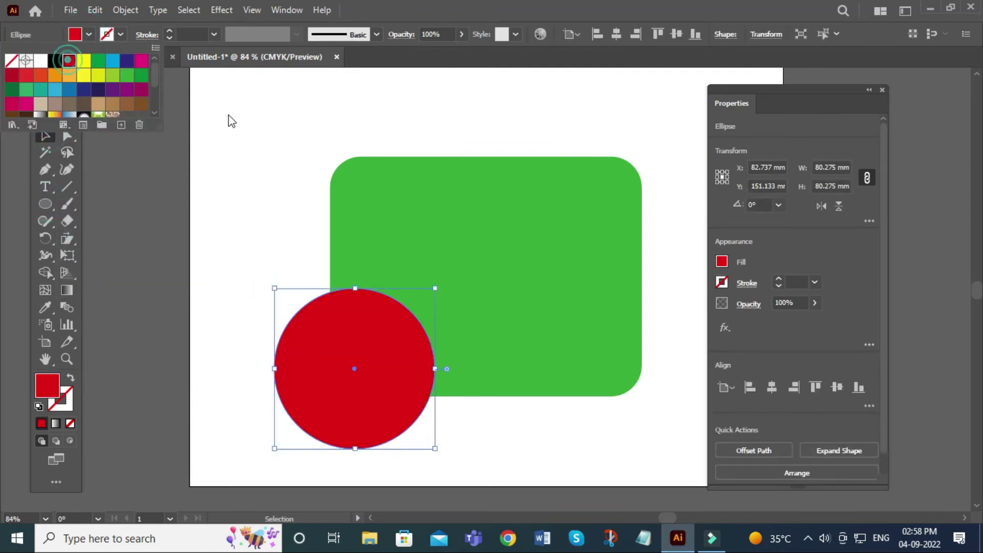
click(241, 114)
drag(386, 396, 358, 399)
click(616, 295)
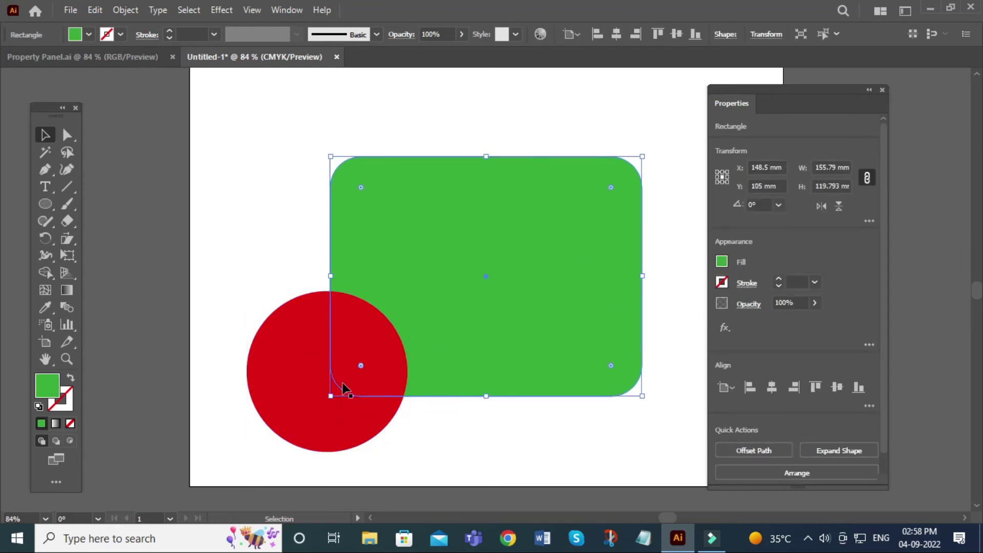
click(809, 471)
click(773, 392)
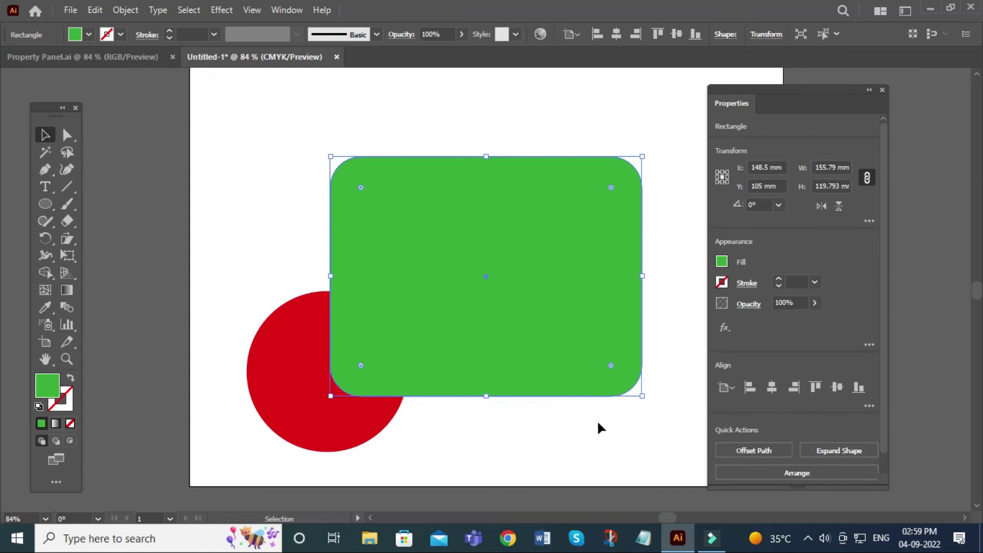
click(821, 471)
click(770, 439)
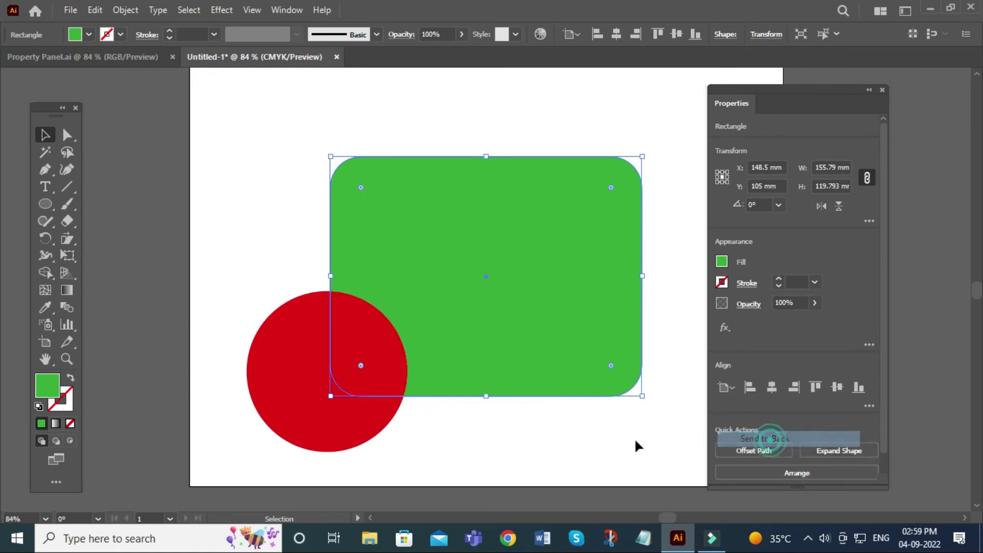
click(828, 476)
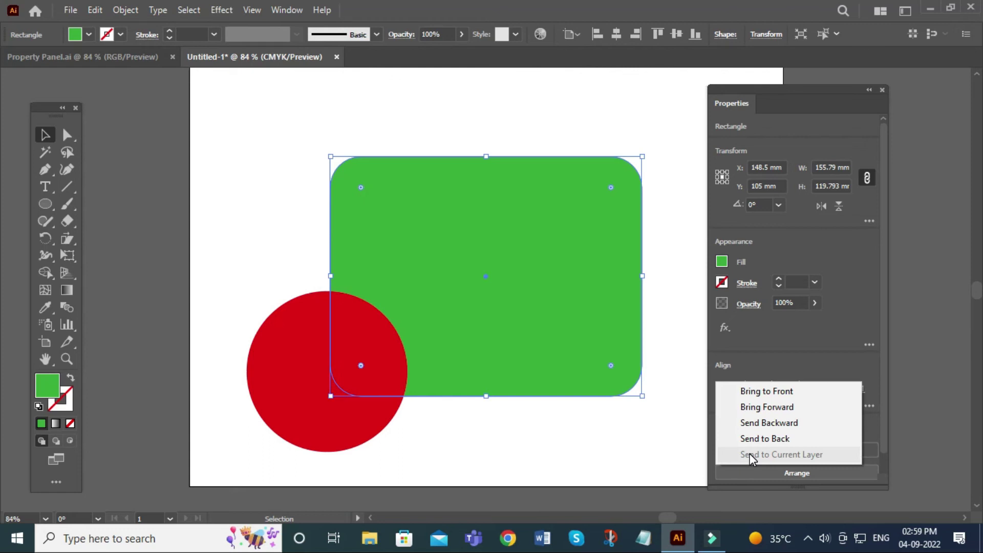
click(782, 410)
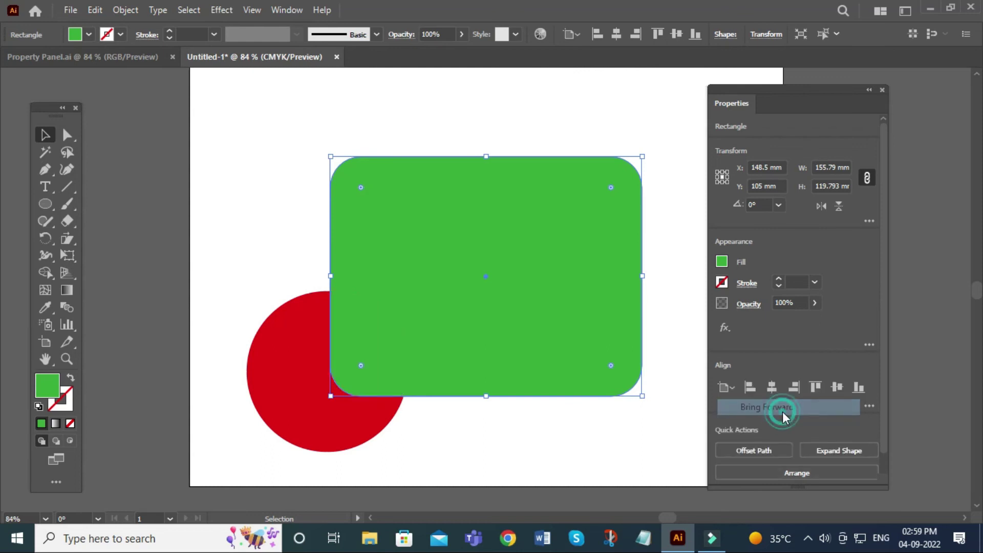
click(802, 474)
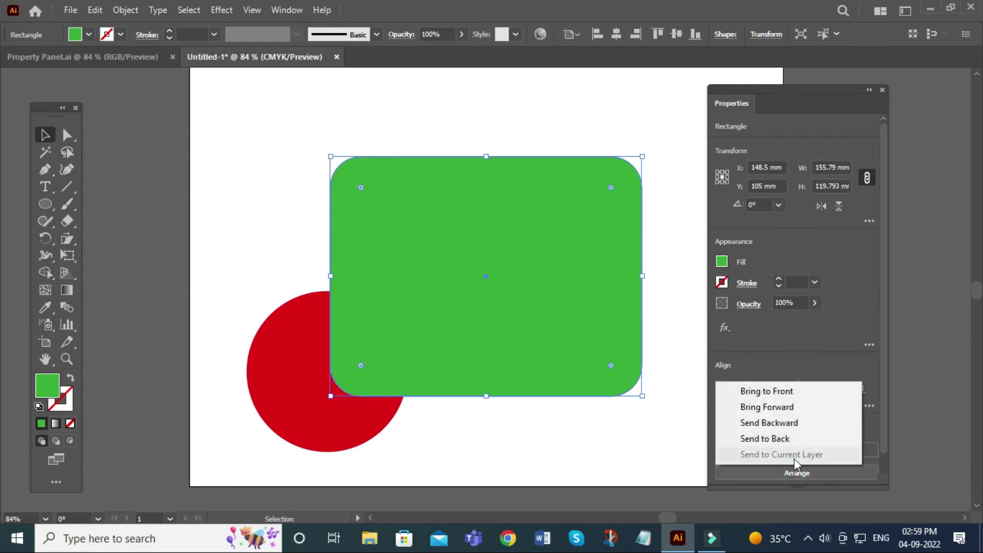
click(778, 424)
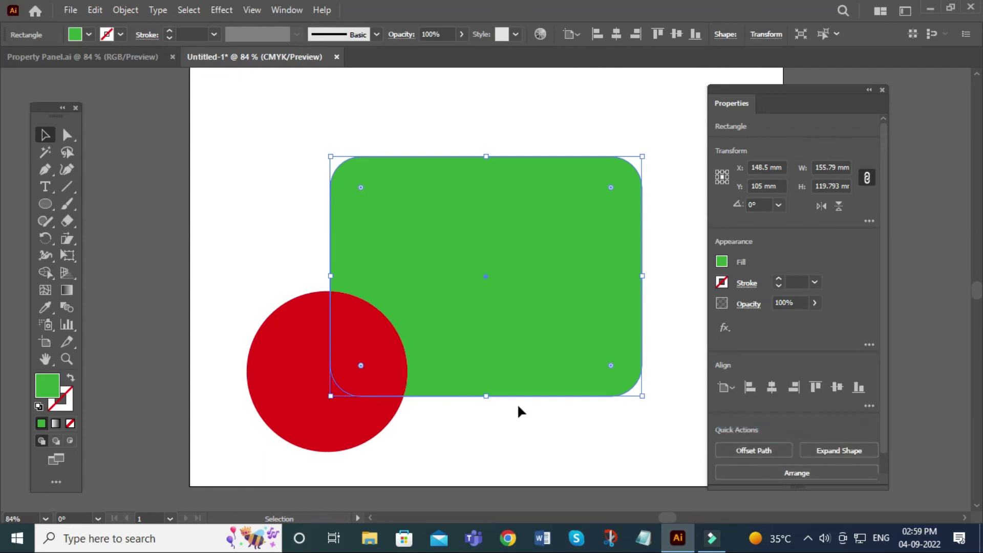
Place a yellow copy of the circle higher up, and shift the red circle and rectangle.
drag(337, 418, 338, 249)
click(89, 35)
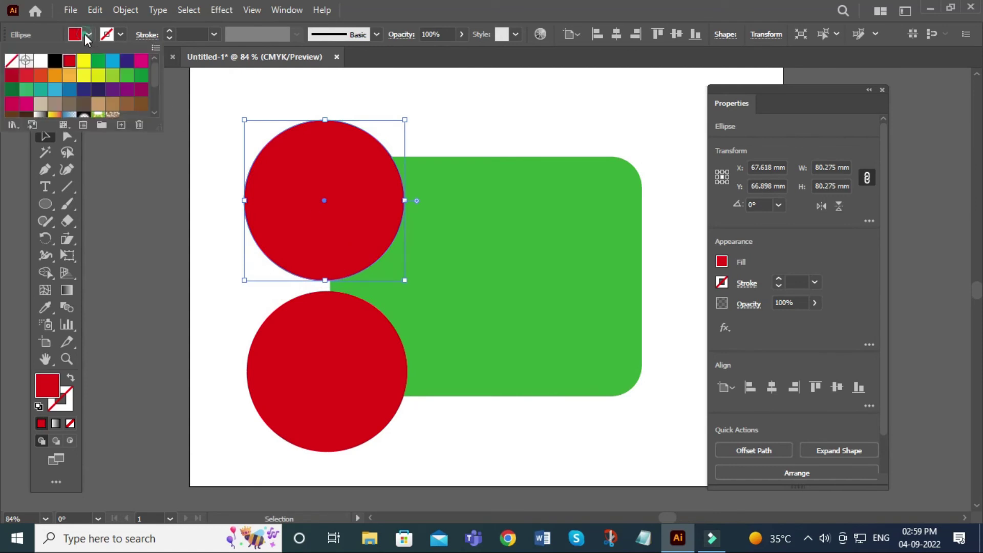
click(83, 61)
click(466, 123)
drag(394, 353, 413, 294)
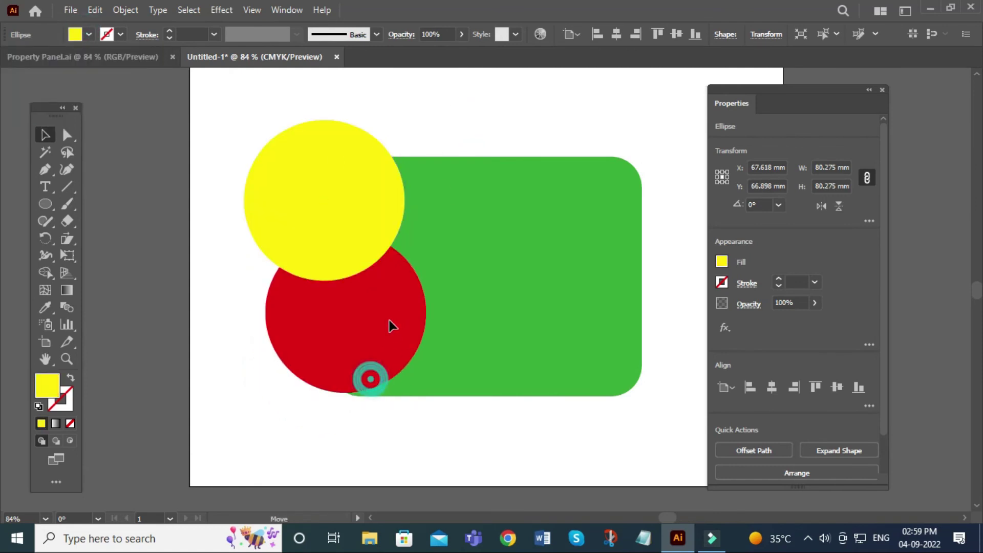
drag(504, 323, 515, 254)
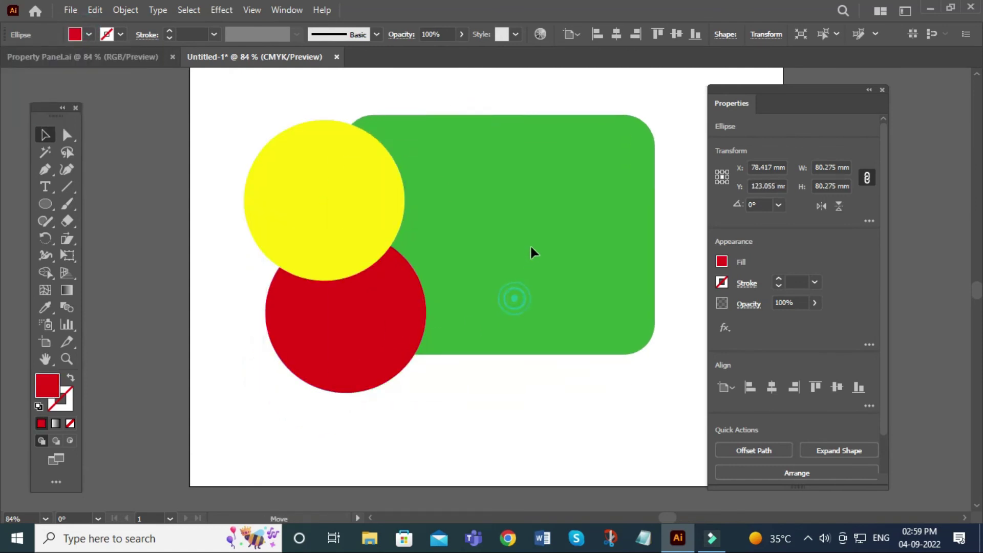
click(318, 217)
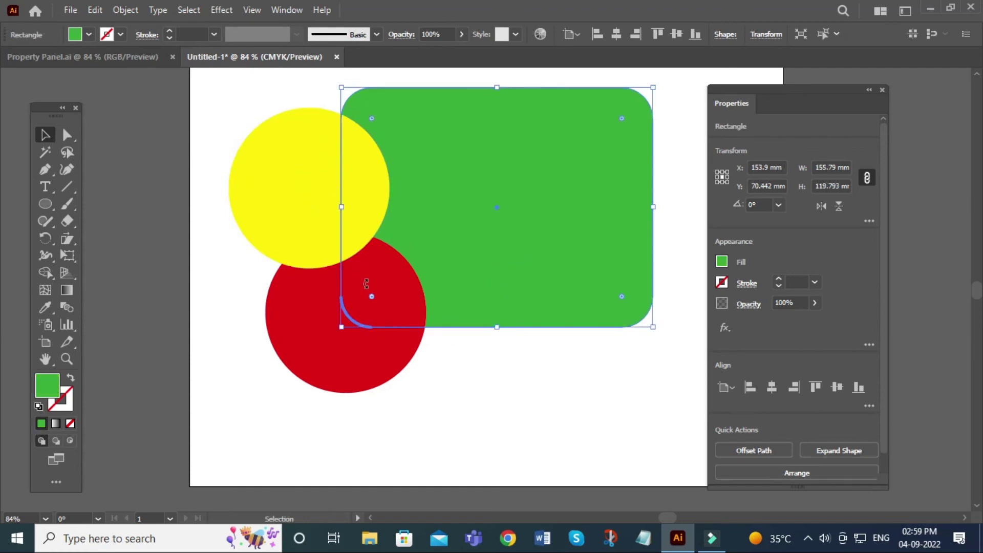
Bring the rectangle forward with Arrange, then Send Backward behind the yellow circle.
click(816, 476)
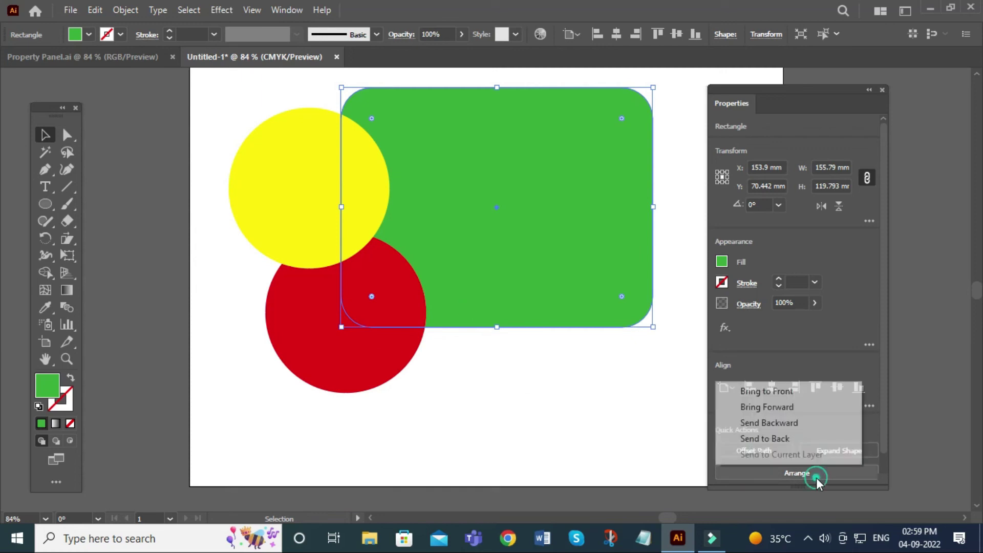
click(779, 407)
click(459, 388)
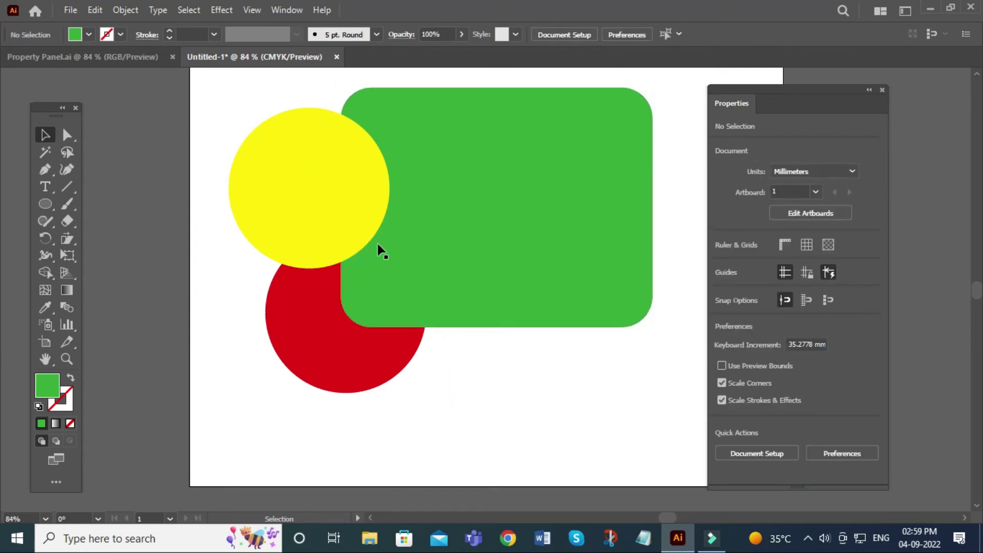
click(413, 303)
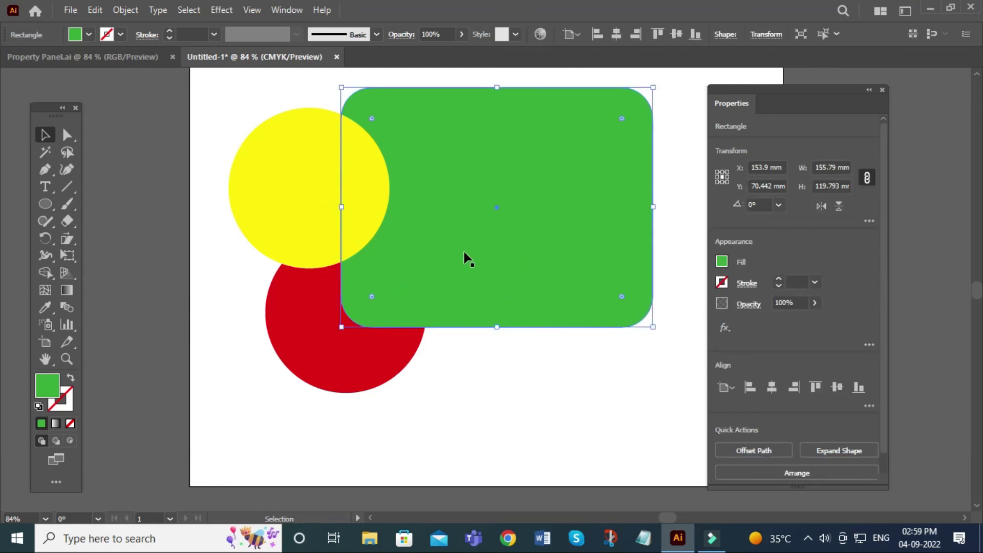
click(817, 473)
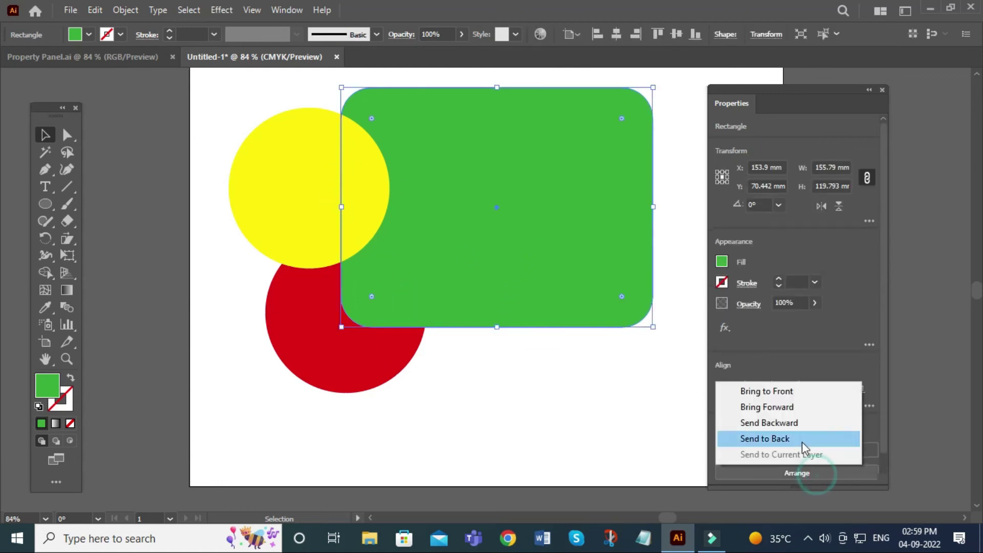
click(790, 407)
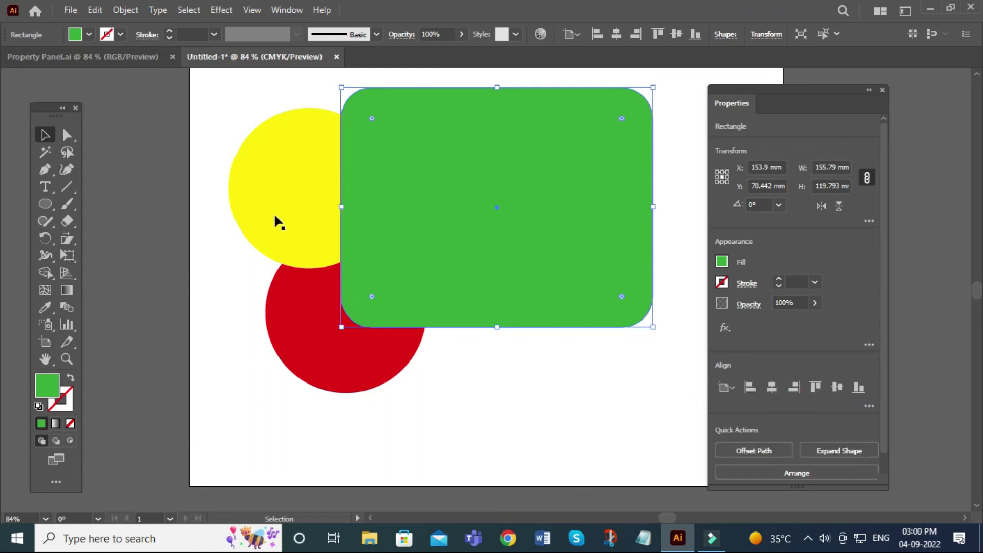
click(797, 471)
click(782, 430)
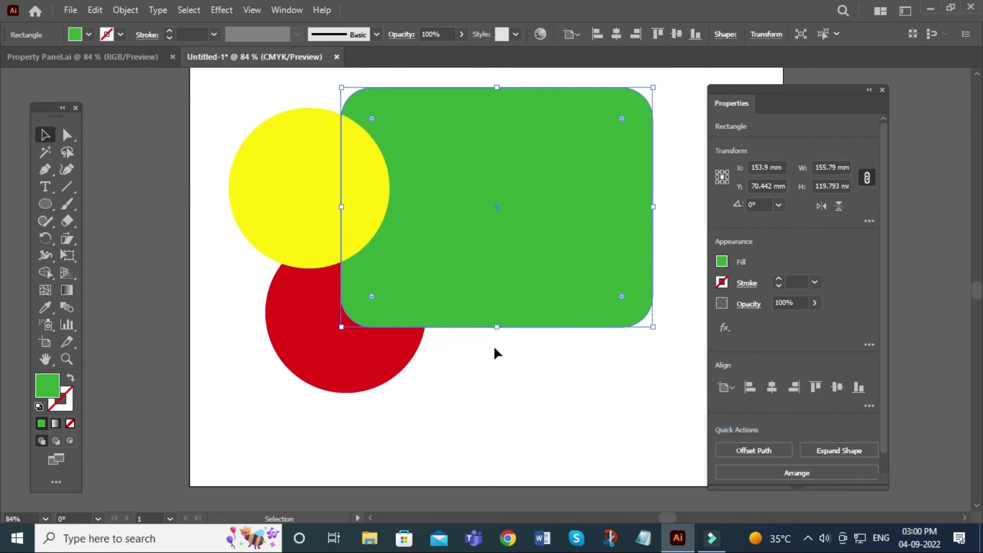
Delete the yellow and red circles and move the rectangle toward the page centre.
click(505, 383)
click(267, 204)
key(Delete)
click(345, 338)
key(Delete)
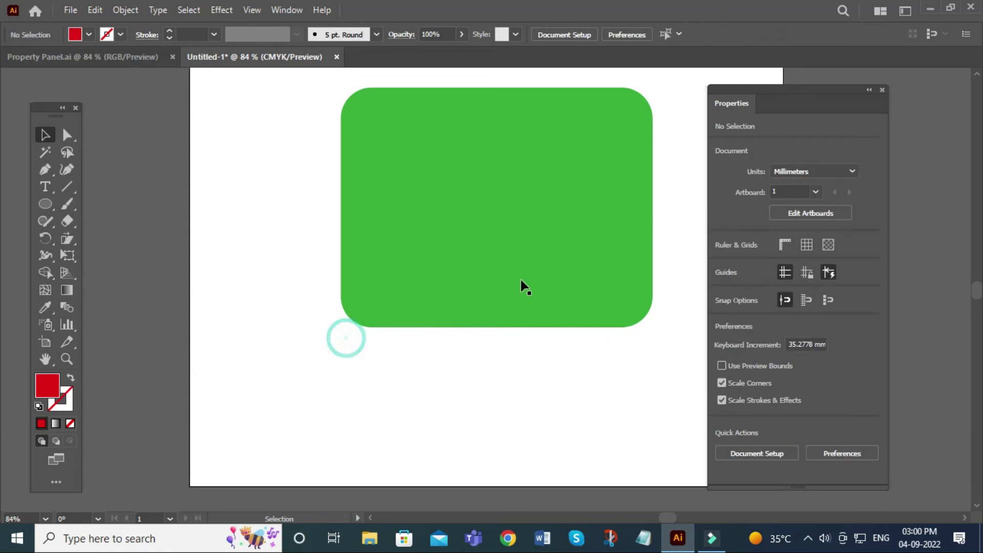
drag(521, 280, 493, 326)
drag(884, 434, 887, 464)
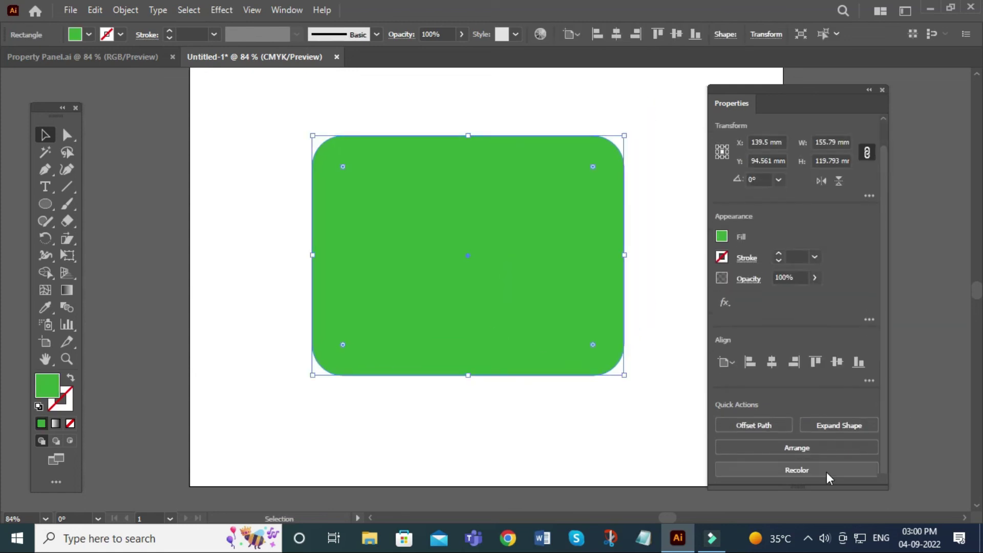
Recolor the rectangle on the colour wheel, trying muted pink and ending on softer green.
click(822, 471)
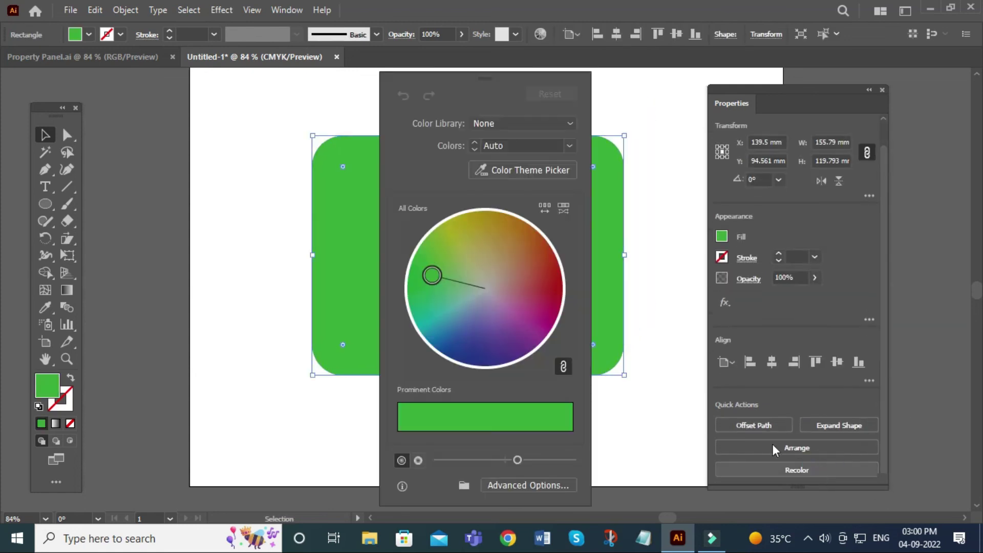
drag(475, 82, 545, 79)
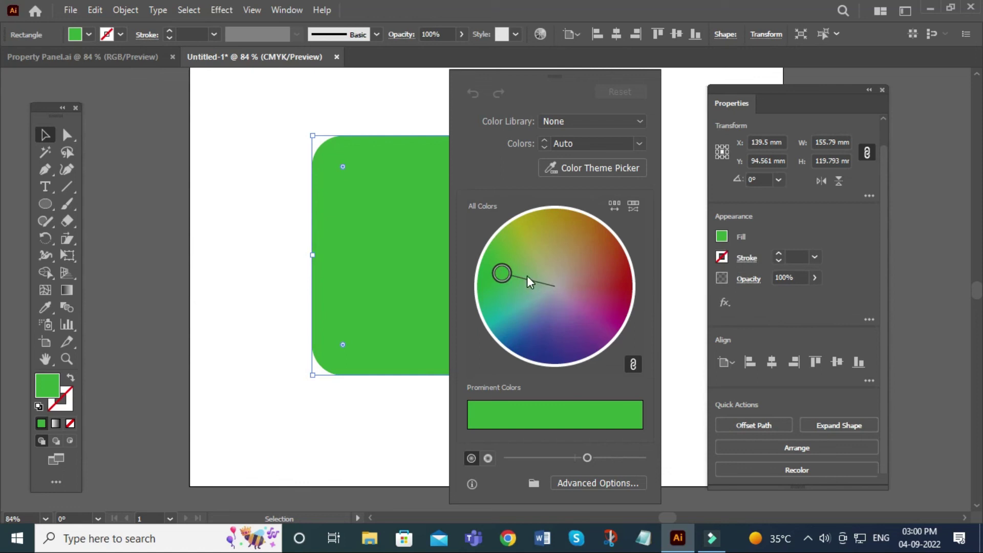
drag(502, 276, 563, 297)
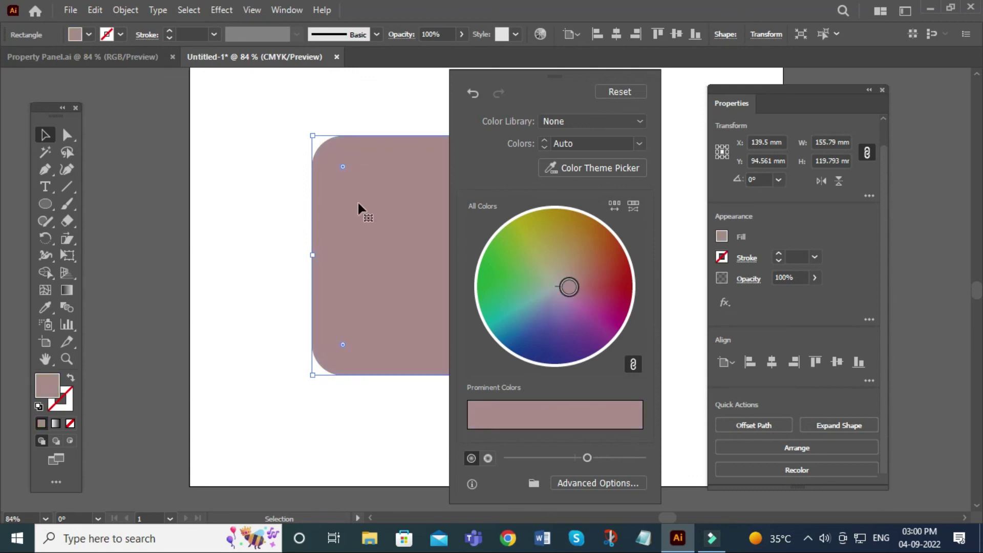
drag(549, 78, 182, 77)
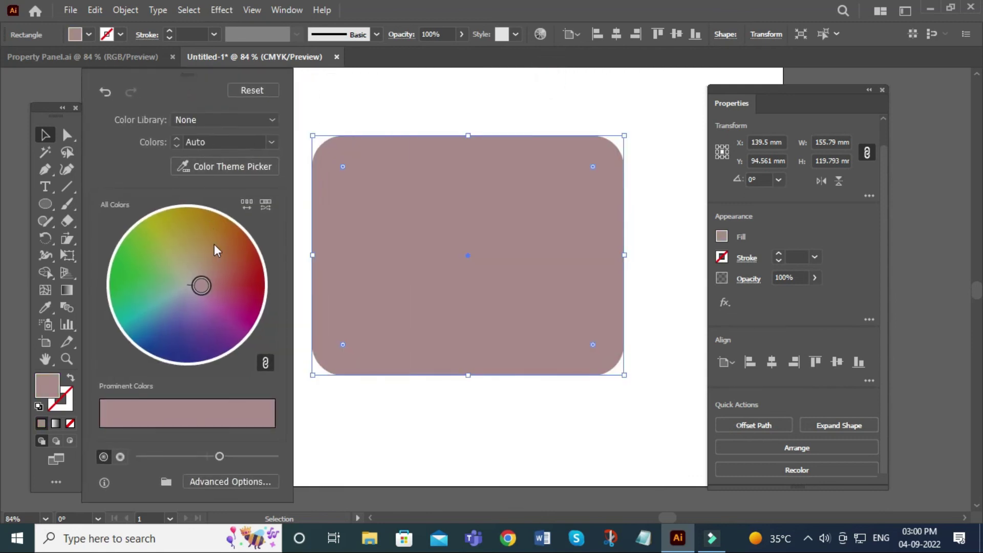
mouse_move(201, 285)
mouse_down()
mouse_move(233, 318)
mouse_move(148, 308)
mouse_move(152, 272)
mouse_up()
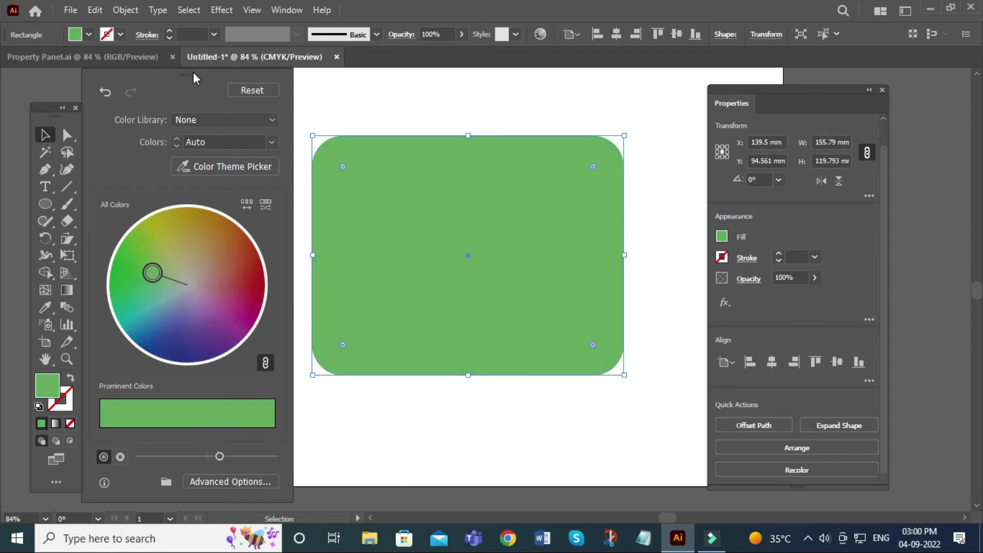
drag(192, 73, 266, 71)
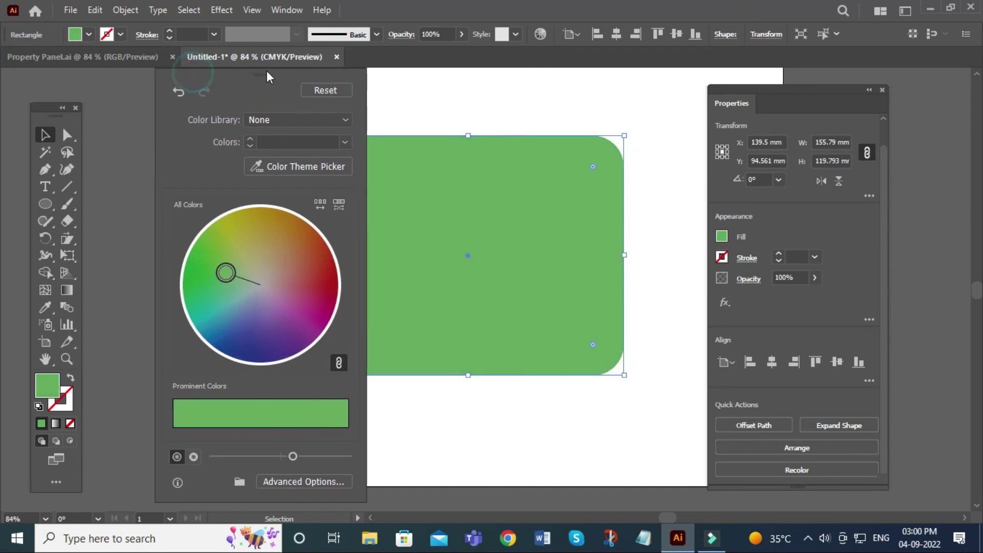
In Recolor Artwork's advanced options, set the Hue to 175, turning the rectangle teal.
click(324, 481)
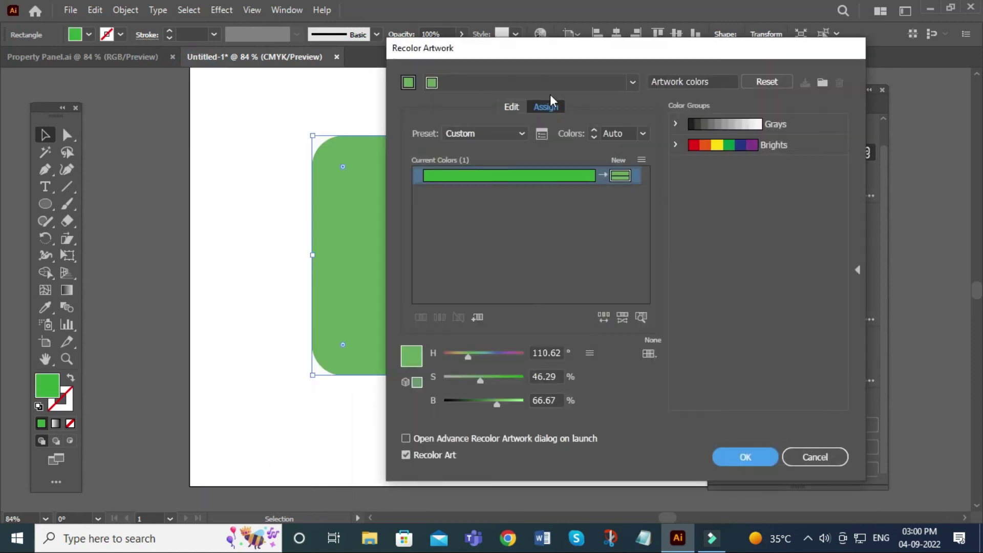
drag(519, 54, 425, 56)
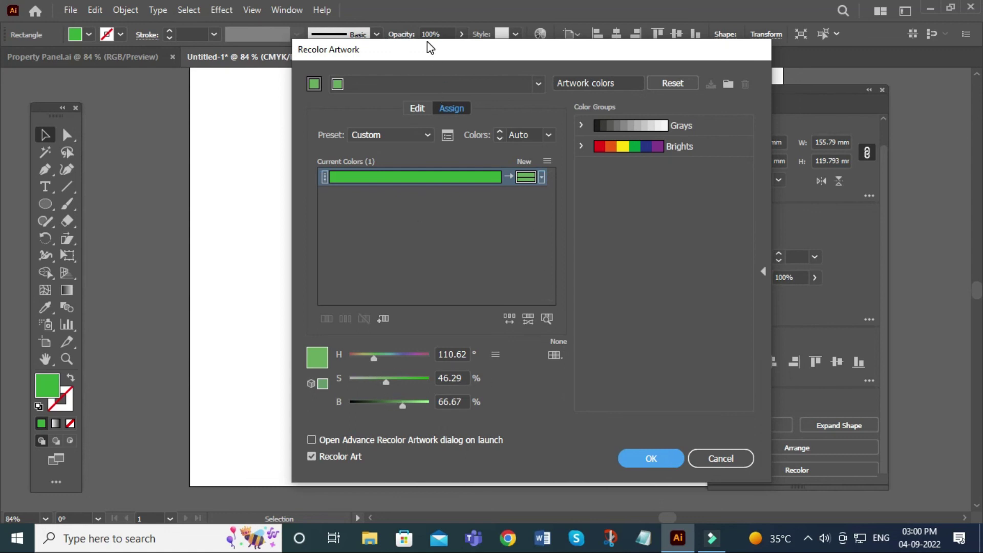
drag(426, 41, 577, 39)
mouse_move(524, 357)
mouse_down()
mouse_move(539, 354)
mouse_move(569, 404)
mouse_up()
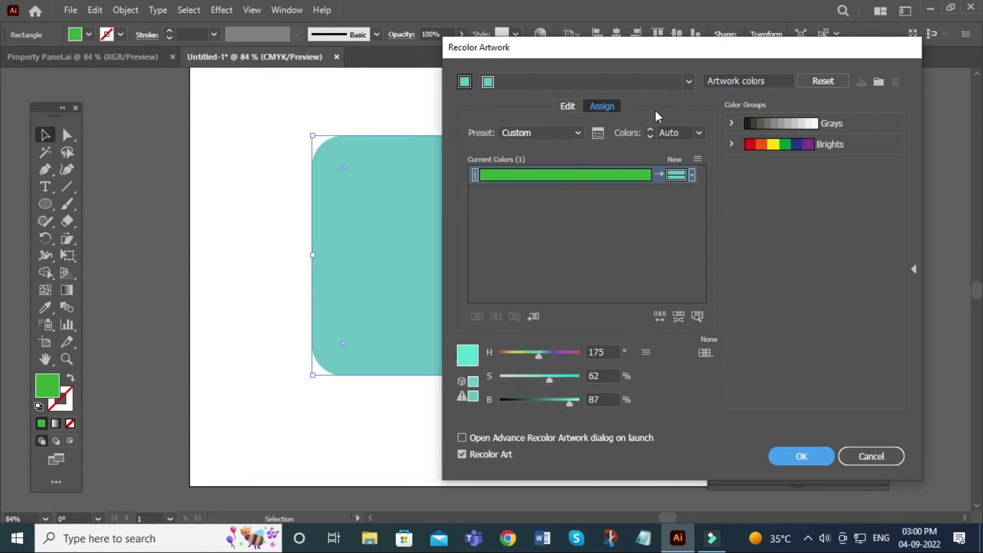
Compare the teal result, then cancel the recolour to restore the bright green.
drag(640, 52, 453, 72)
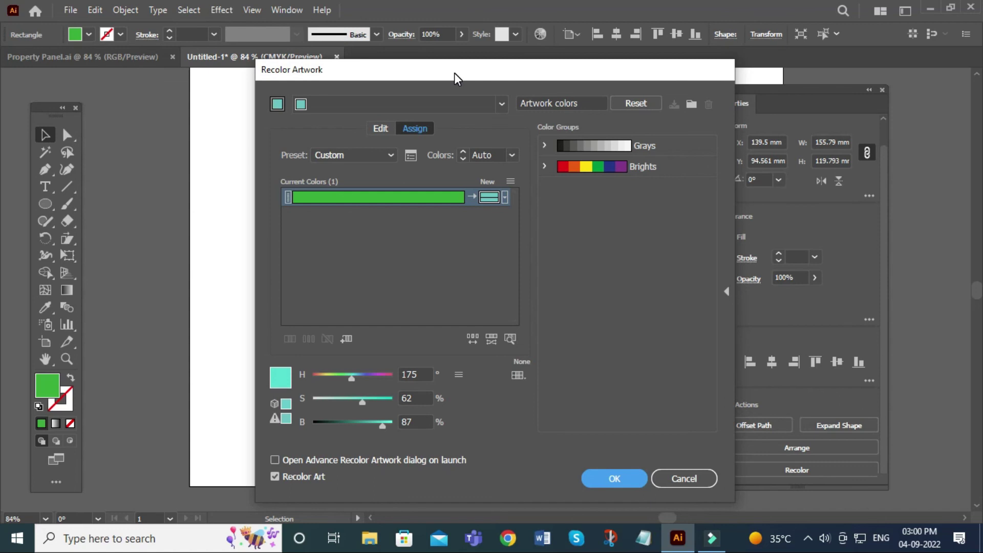
drag(414, 69, 656, 120)
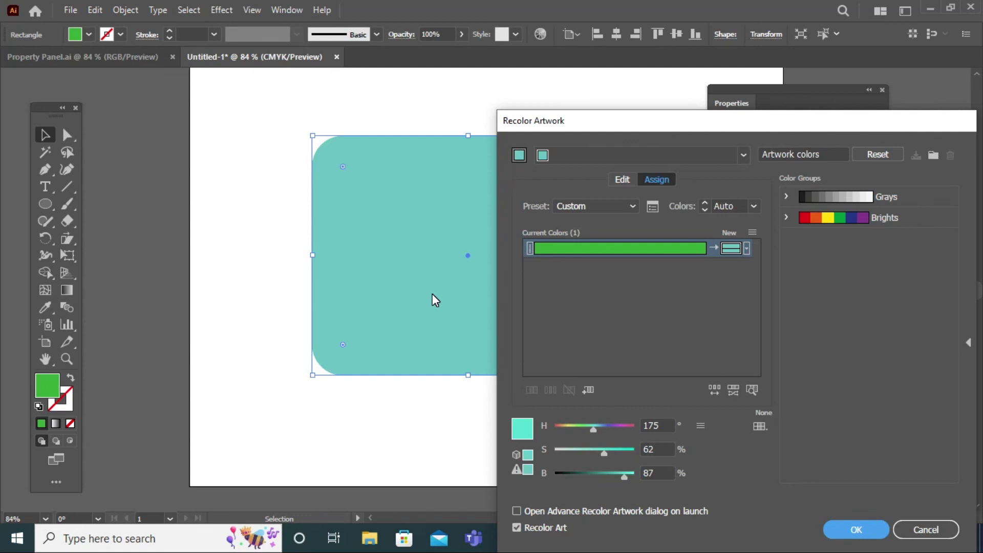
drag(616, 114, 360, 69)
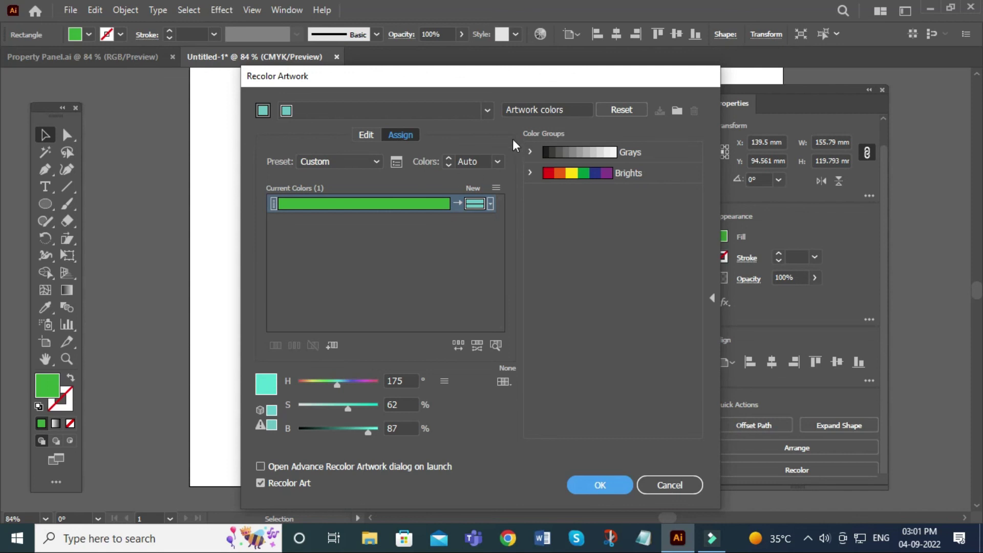
drag(480, 77, 450, 34)
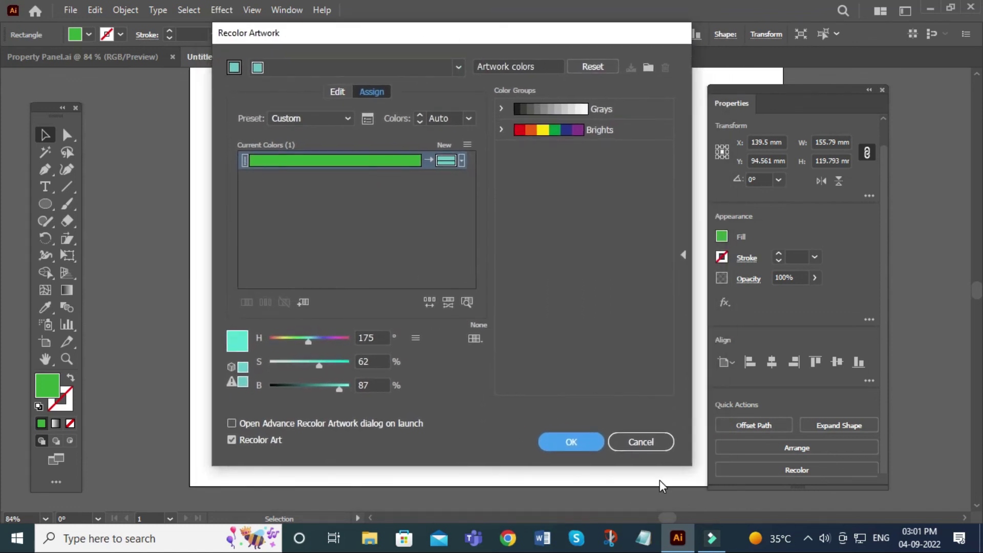
click(644, 442)
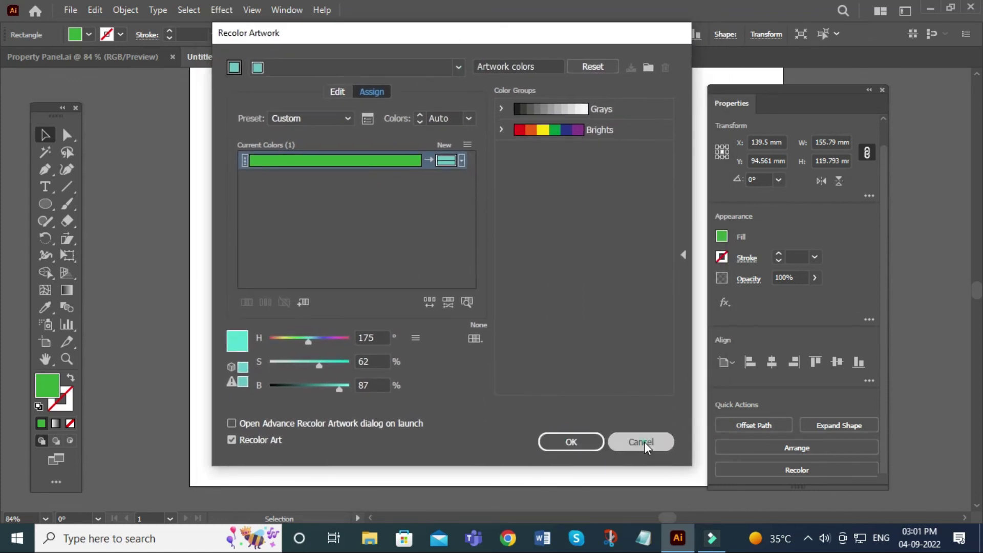
click(643, 288)
click(548, 296)
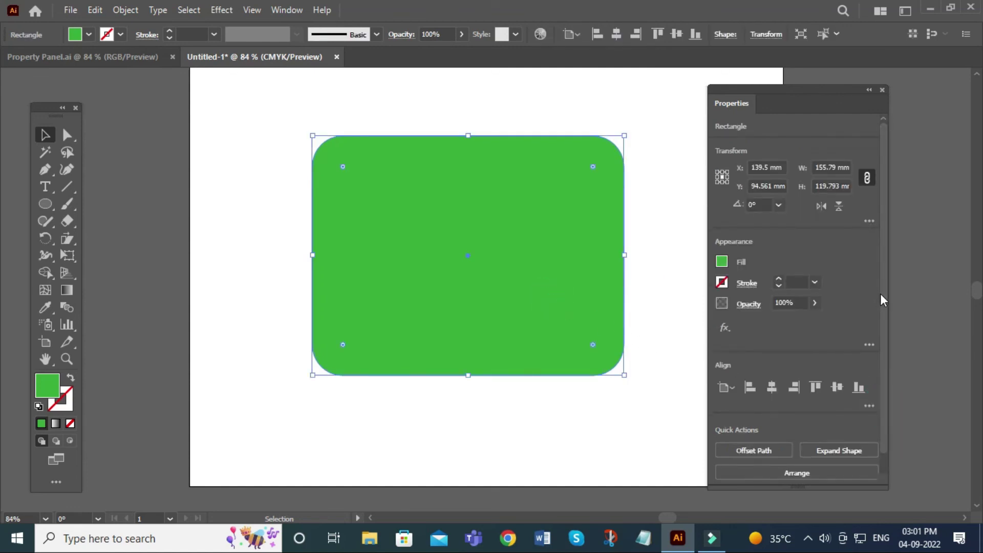
Scroll the Properties panel, deselect the rectangle, and switch to the Property Panel.ai document.
drag(880, 294, 893, 387)
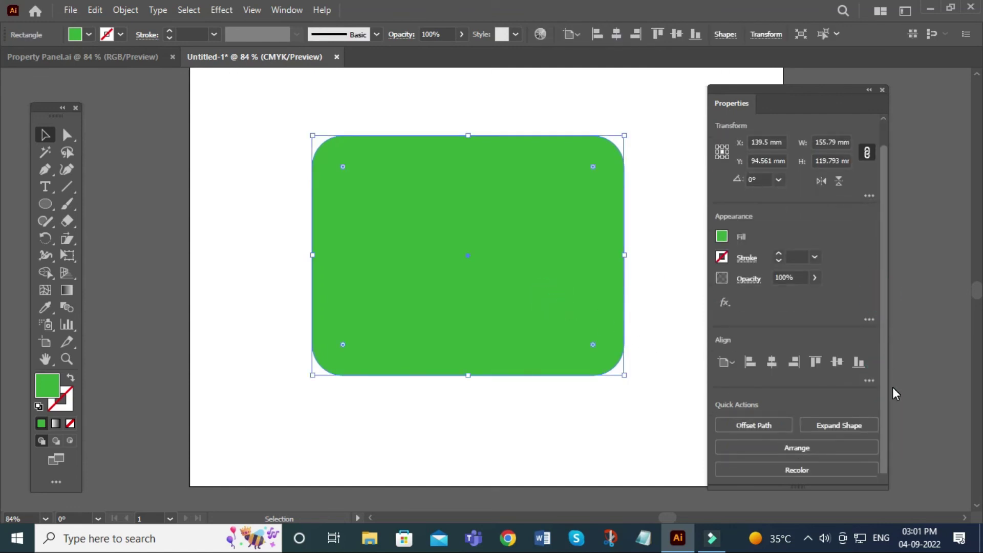
scroll(887, 227, up, 1)
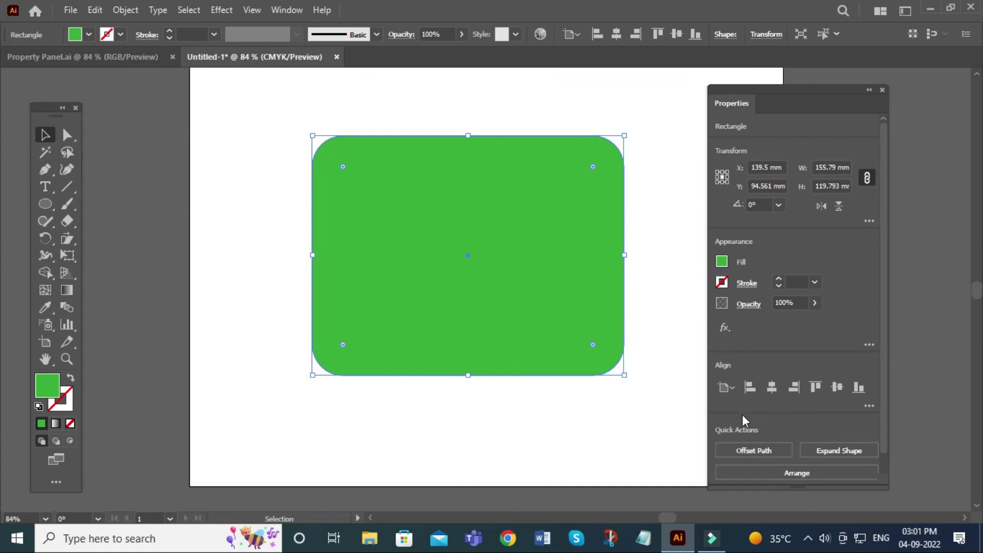
drag(884, 411, 891, 470)
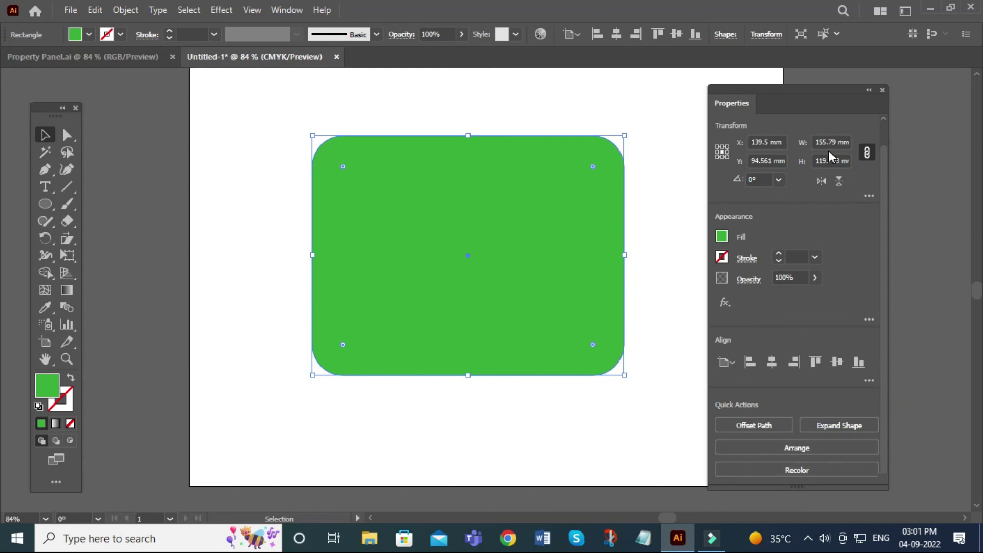
click(648, 147)
click(594, 235)
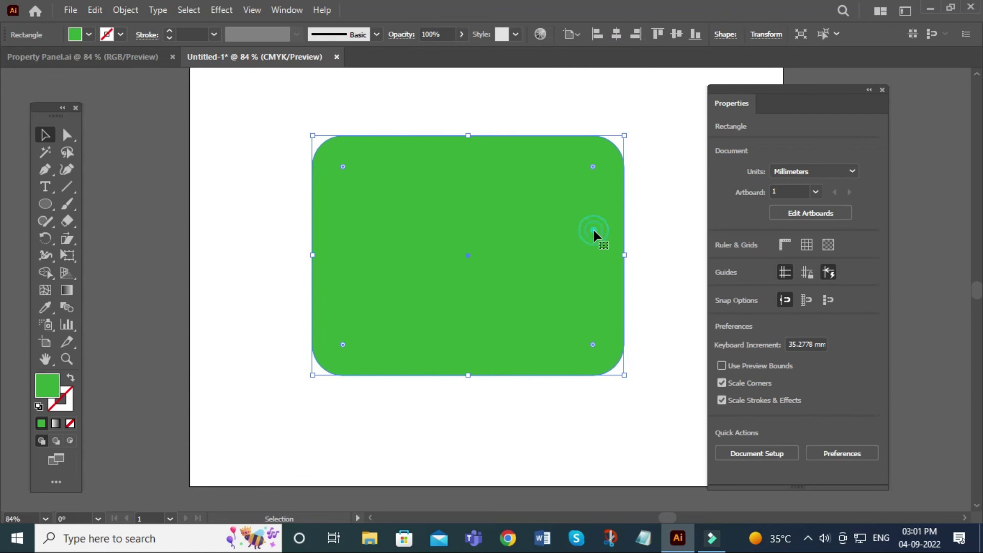
click(654, 232)
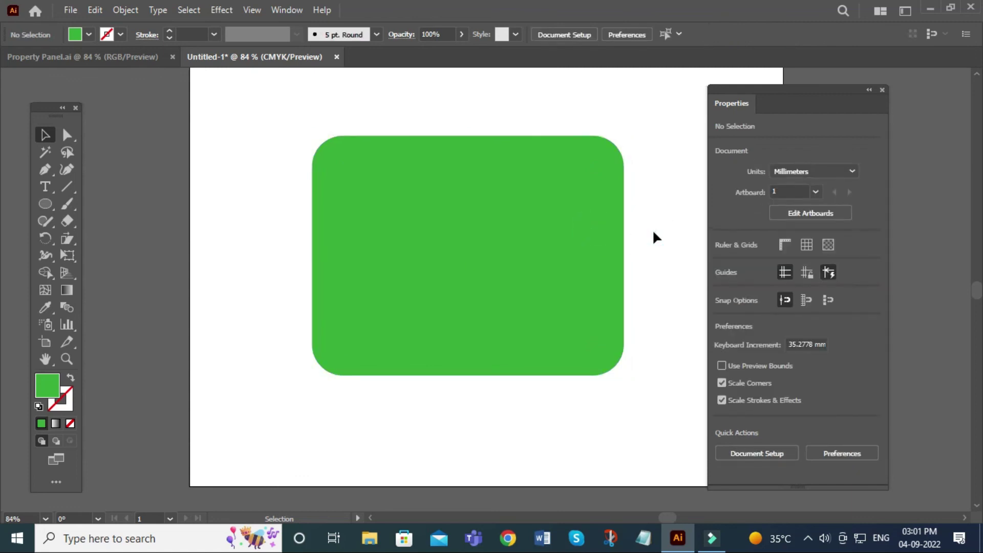
click(118, 56)
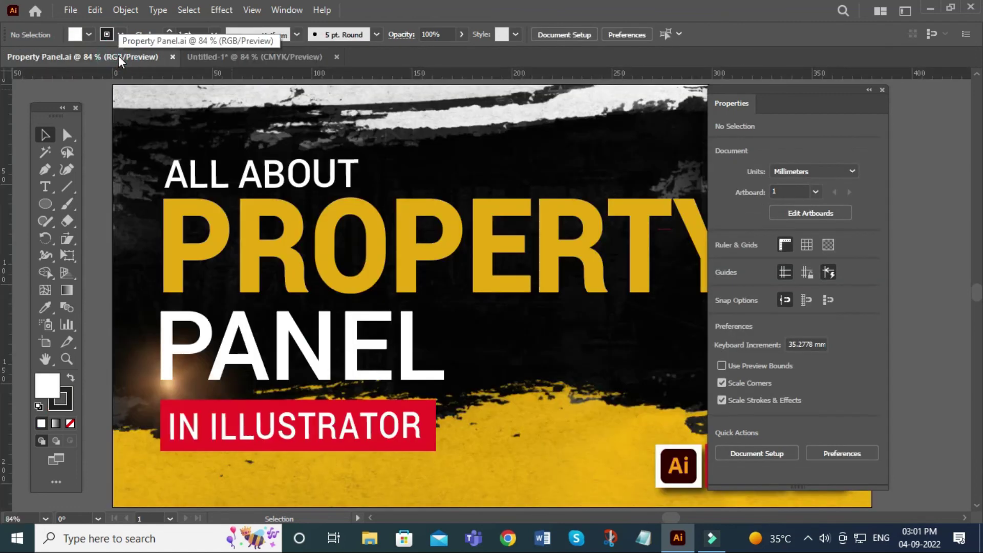
Close the Properties panel to reveal the full title slide with its CLASS 83 badge.
click(882, 90)
click(920, 164)
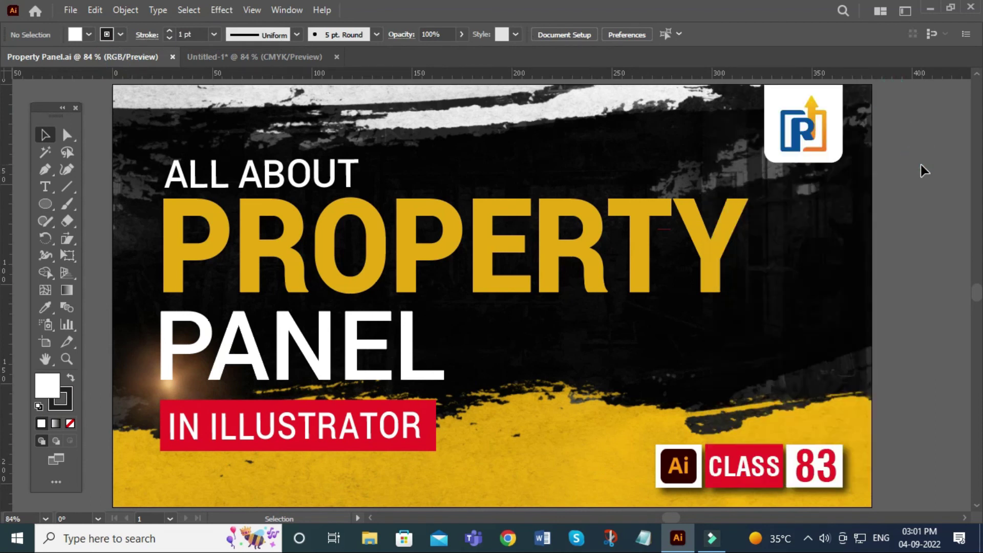